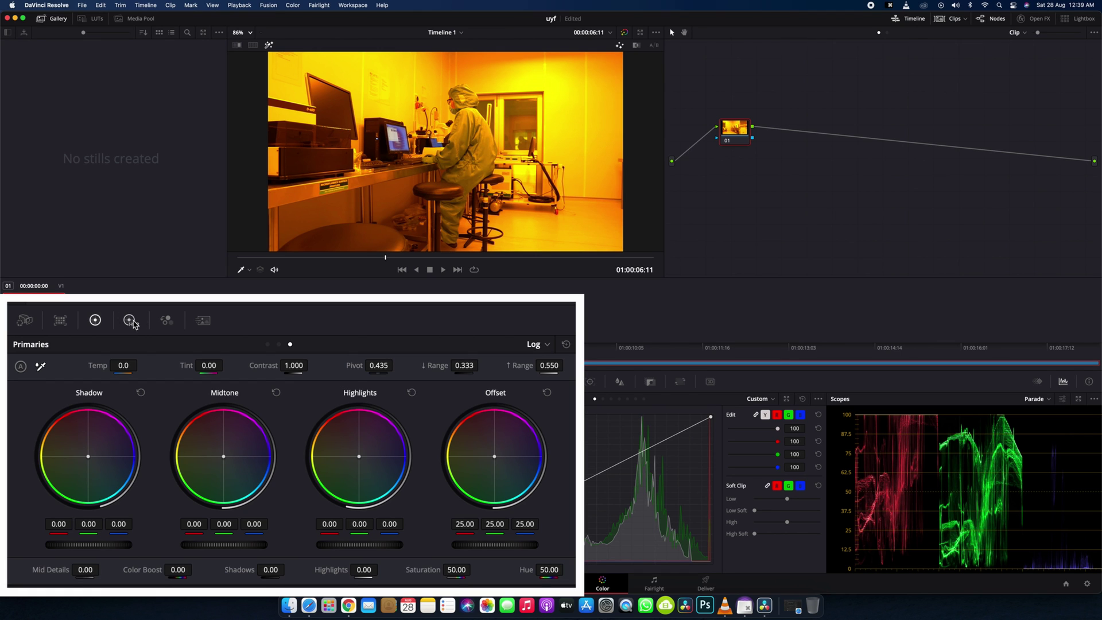
Open the HDR color wheels and preview the Black, Dark and Shadow tonal zones one by one in the viewer
click(130, 320)
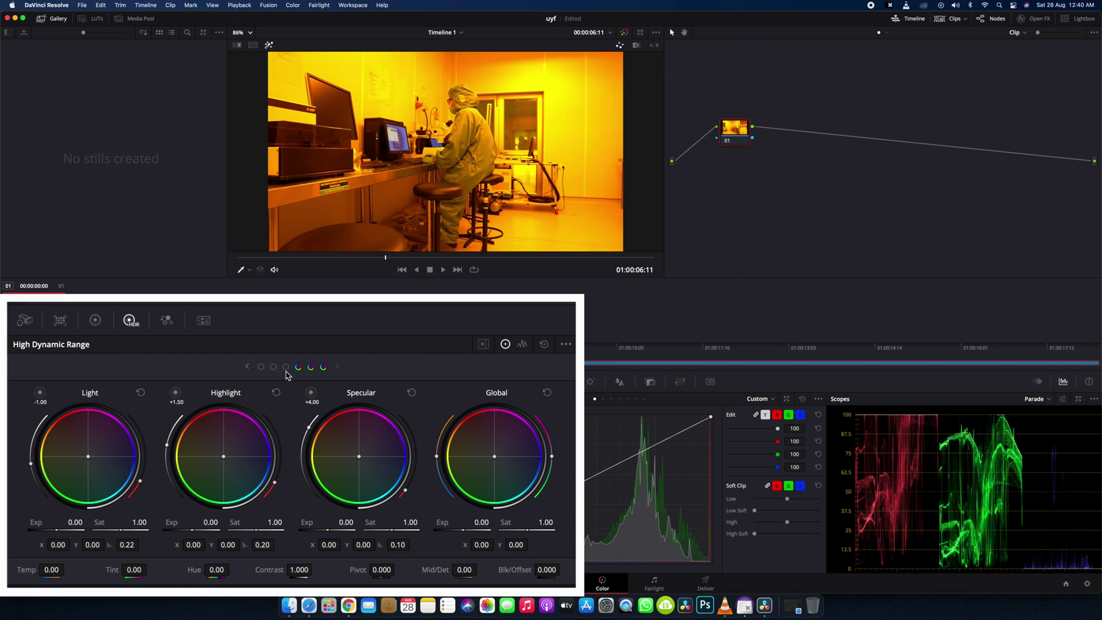
click(261, 368)
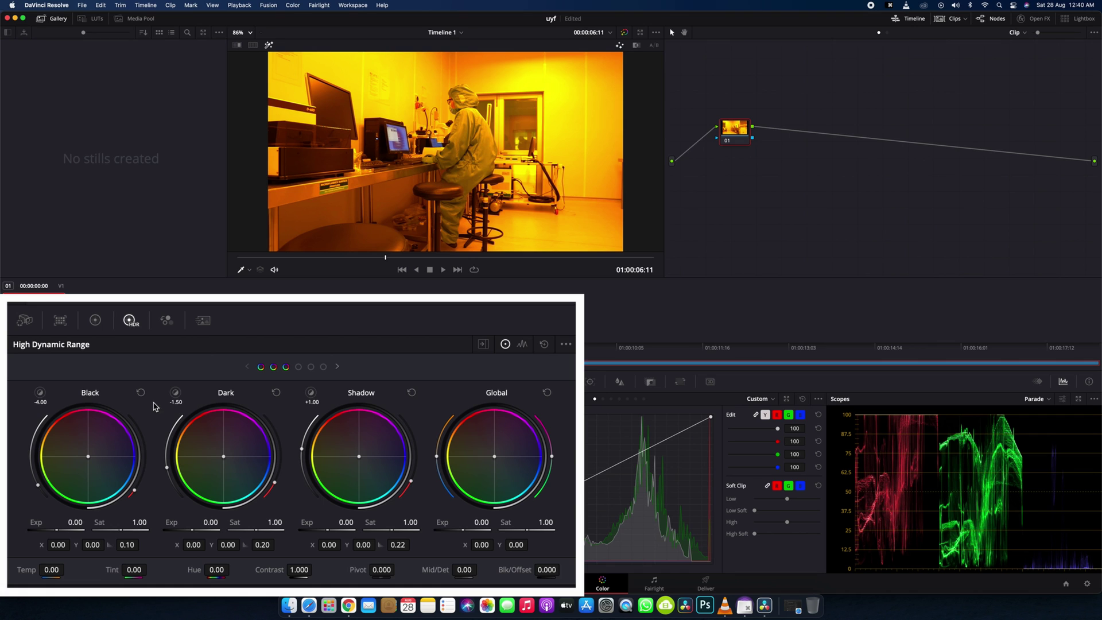
click(39, 393)
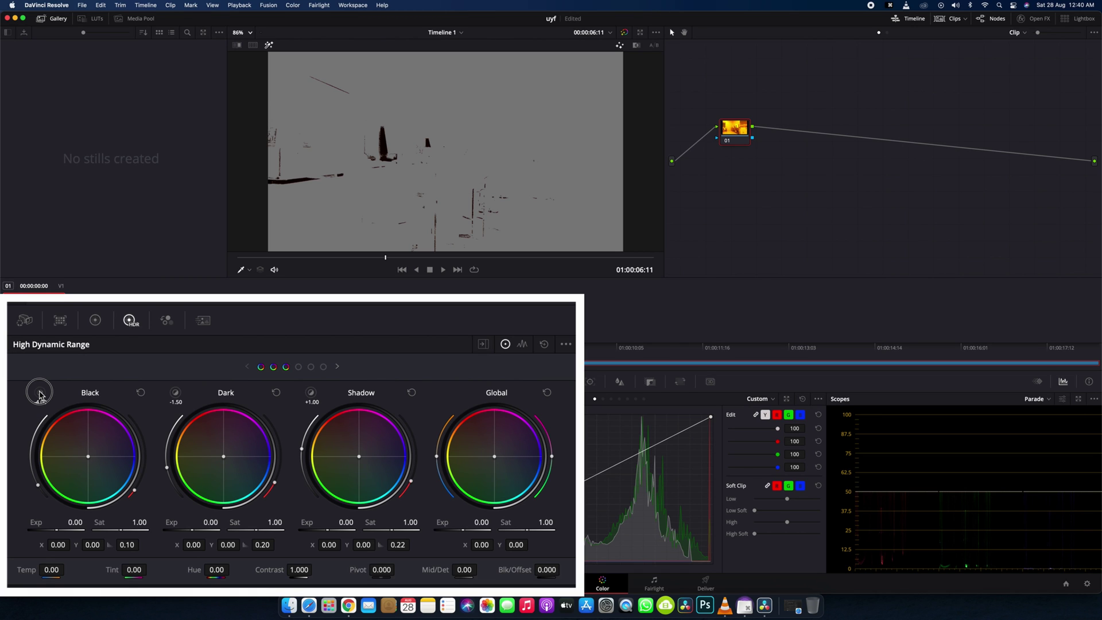
drag(39, 394, 40, 394)
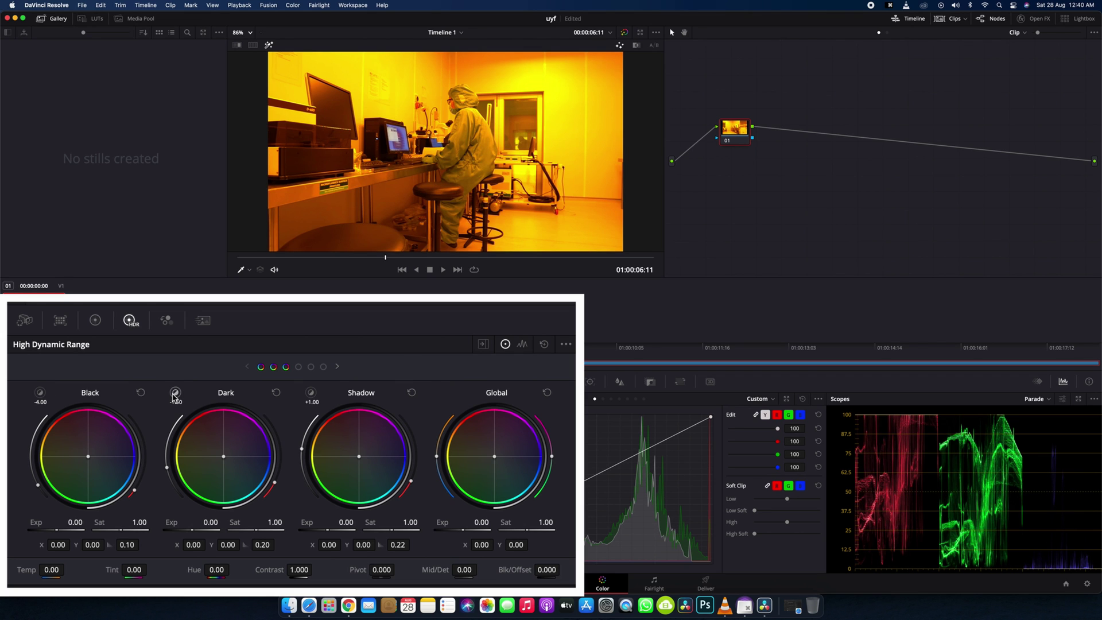
drag(175, 395, 175, 396)
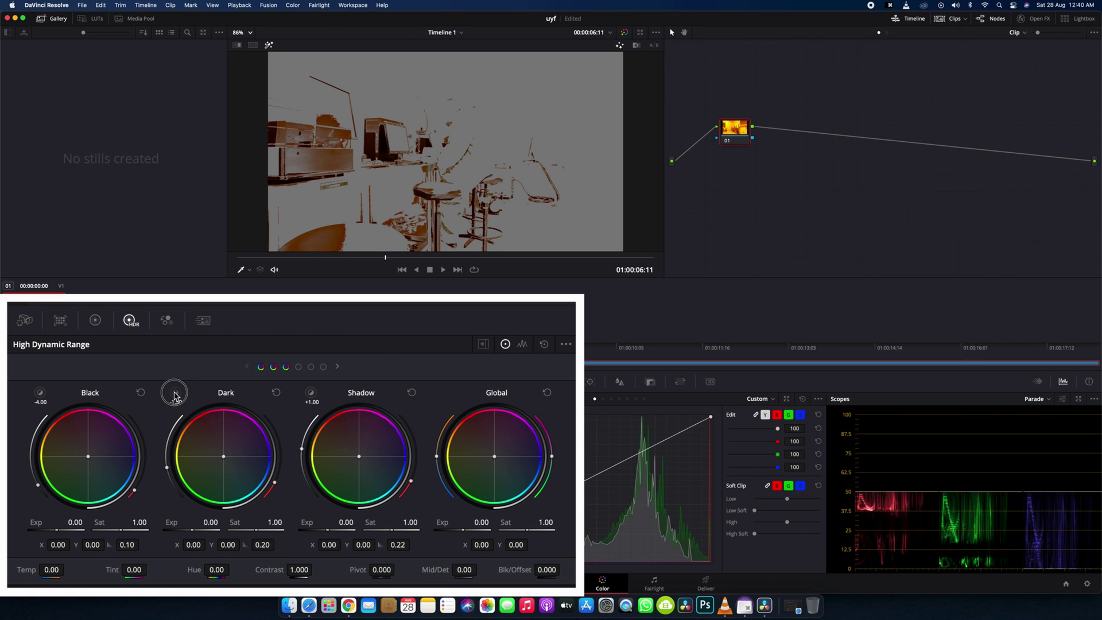
drag(175, 395, 175, 395)
drag(311, 395, 311, 395)
Switch to the brighter HDR zones and preview the Light, Highlight and Specular ranges in the viewer
click(325, 368)
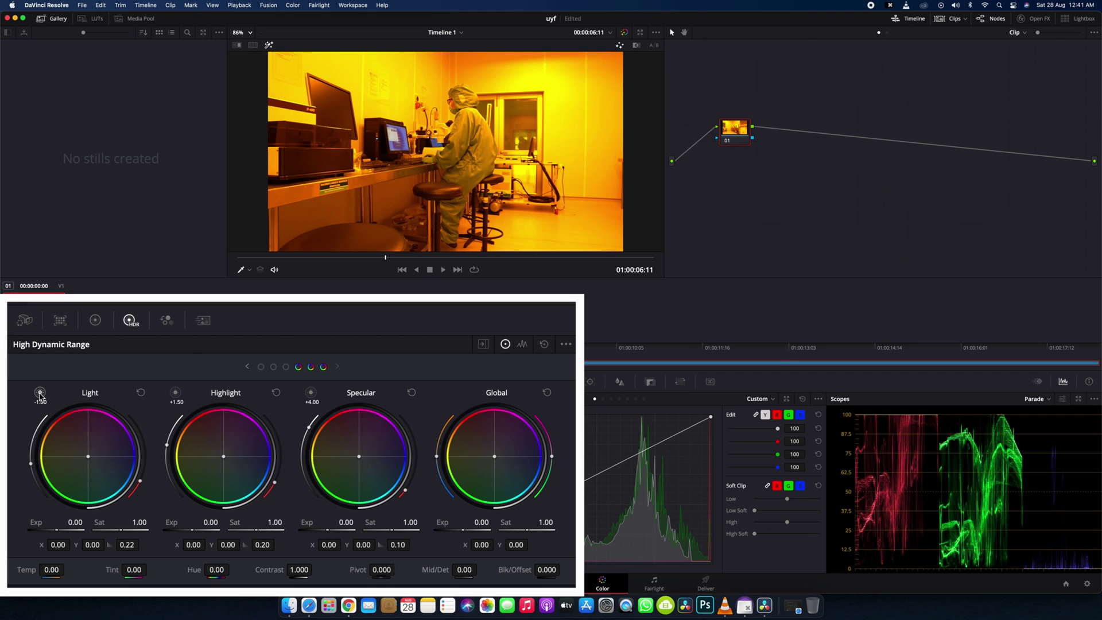
drag(40, 395, 40, 396)
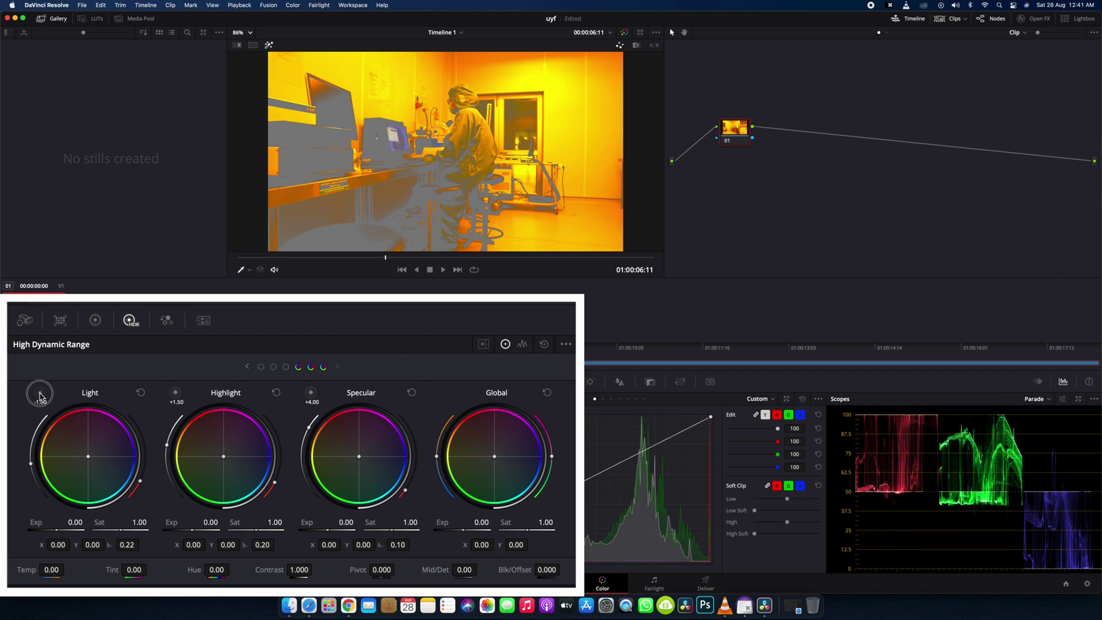
drag(40, 396, 40, 396)
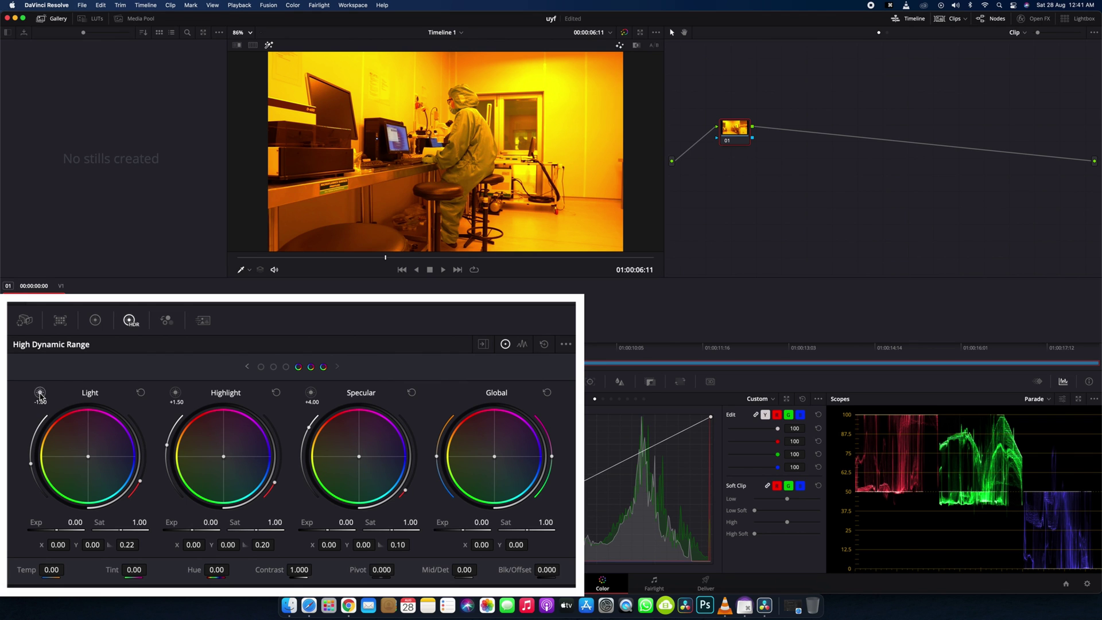
drag(175, 395, 177, 396)
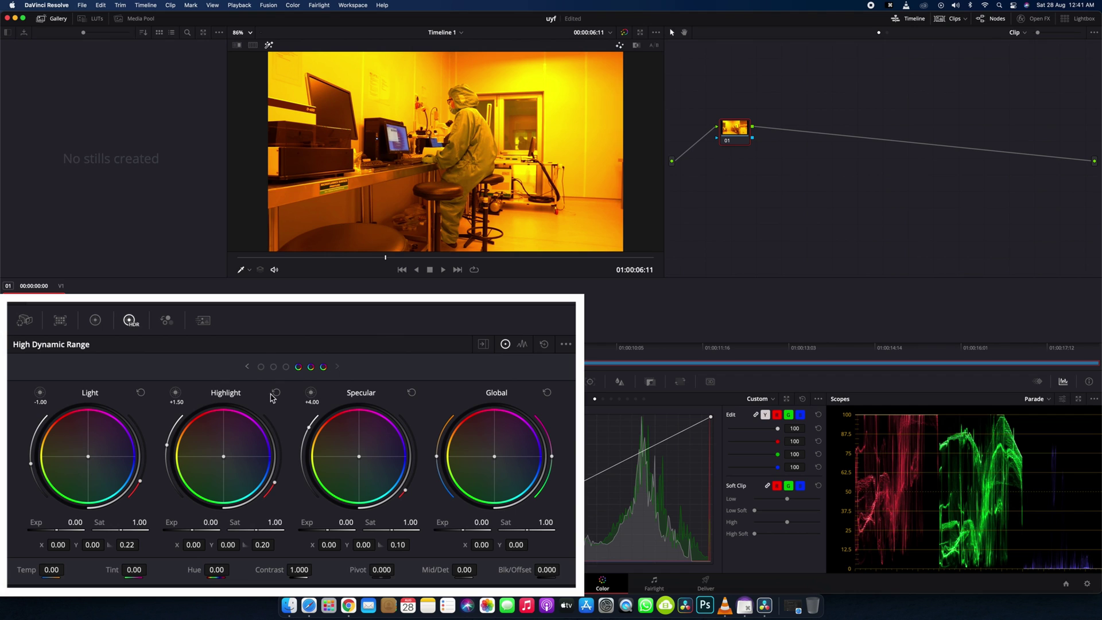
drag(312, 393, 313, 393)
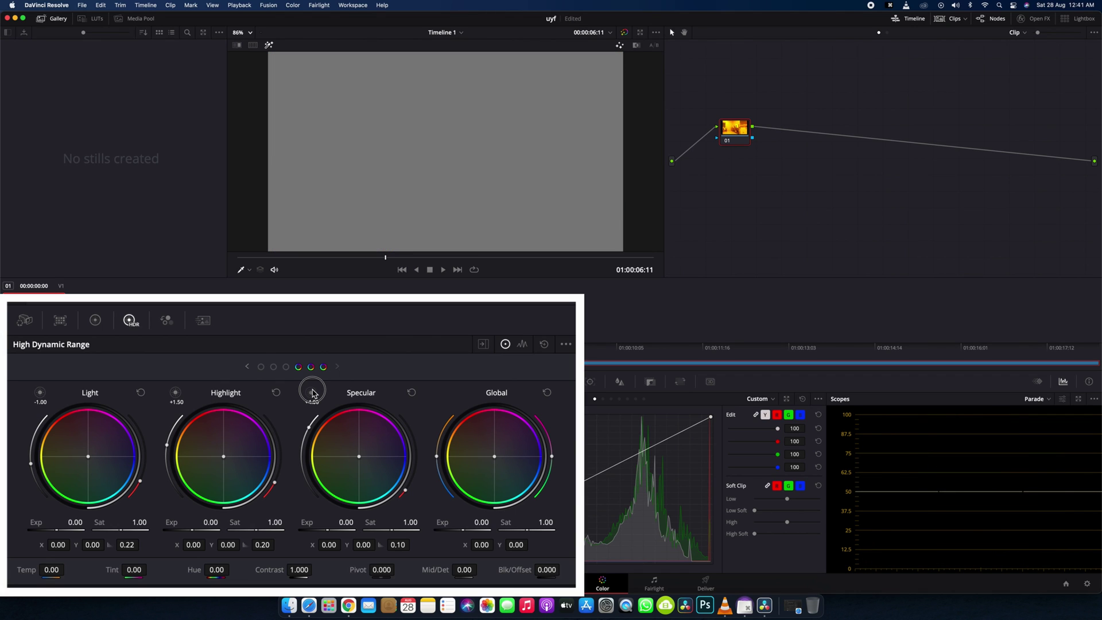
drag(313, 394, 313, 394)
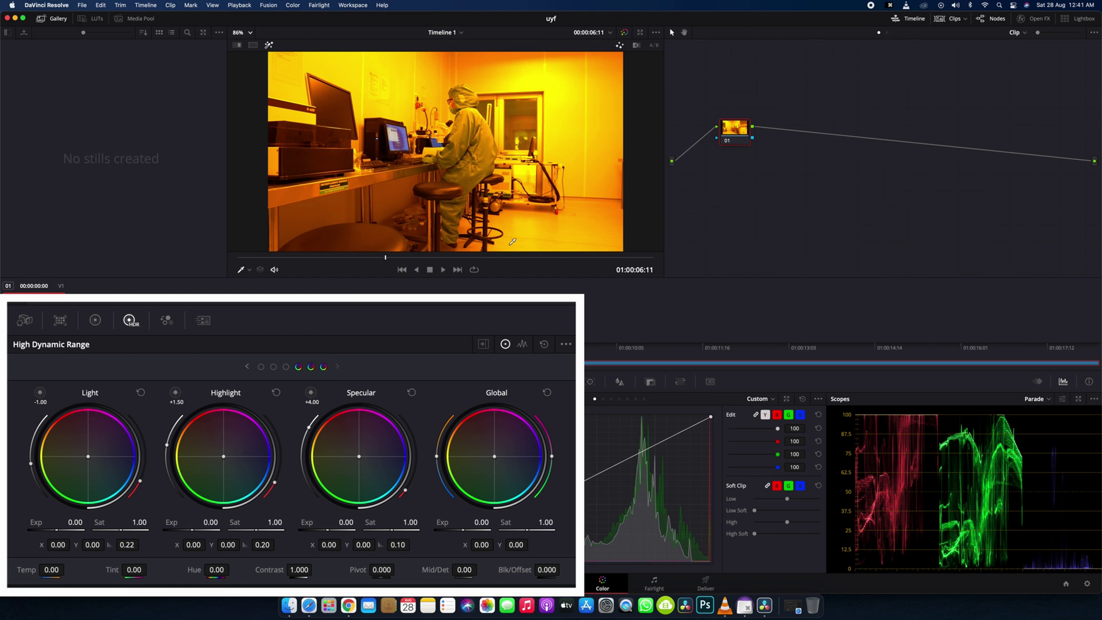
Go to frame 01:00:12:17 and preview the Specular and Highlight zones on that part of the clip
drag(459, 258, 529, 257)
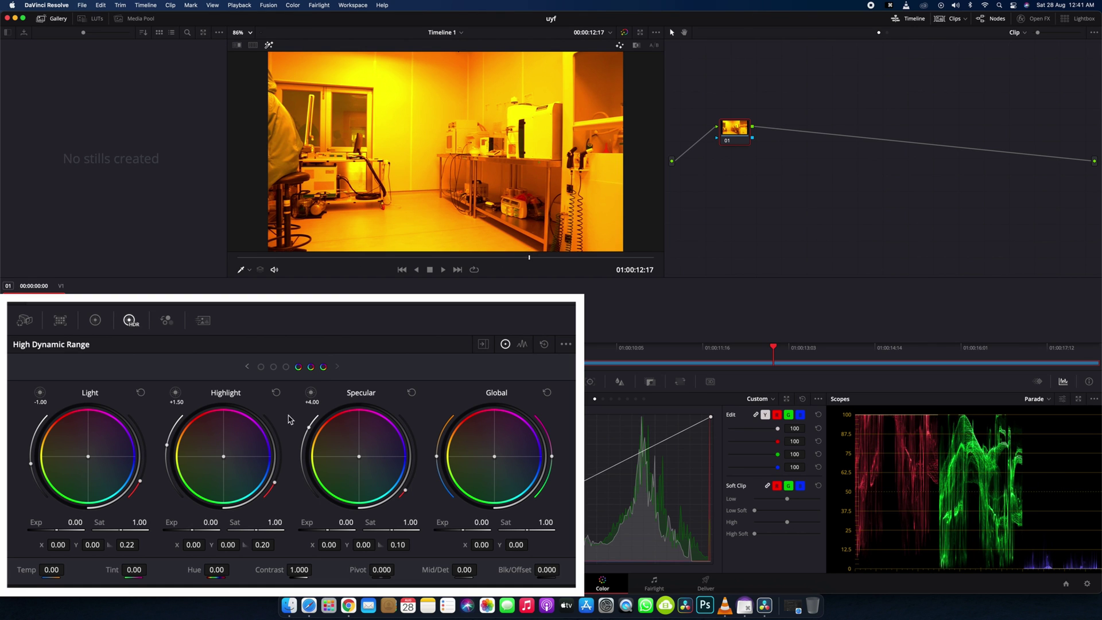
drag(313, 397, 314, 397)
drag(183, 399, 178, 398)
At frame 01:00:05:22, lower the white endpoint of the linked YRGB custom curve to about seven-eighths of the graph height
click(321, 258)
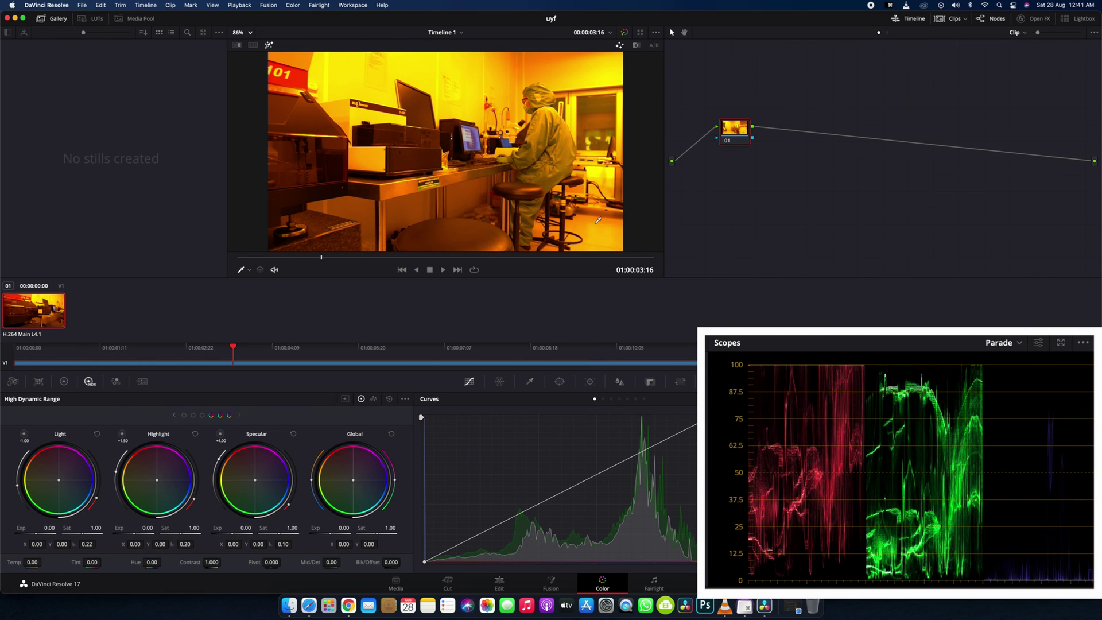
click(373, 258)
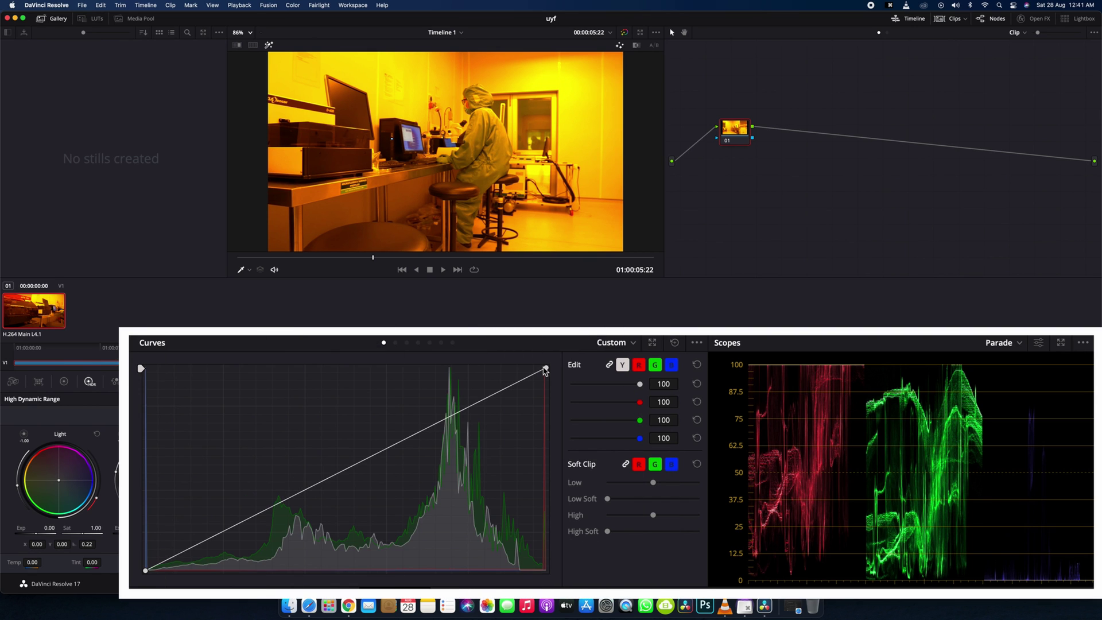
mouse_move(547, 370)
mouse_down()
mouse_move(548, 387)
mouse_move(546, 368)
mouse_up()
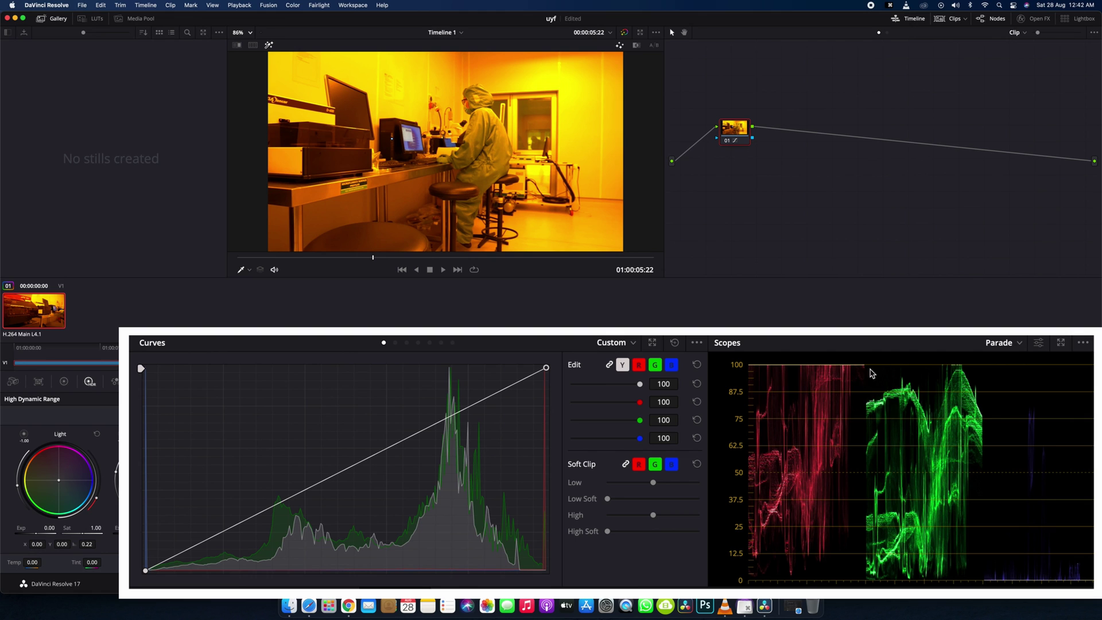
drag(545, 368, 545, 371)
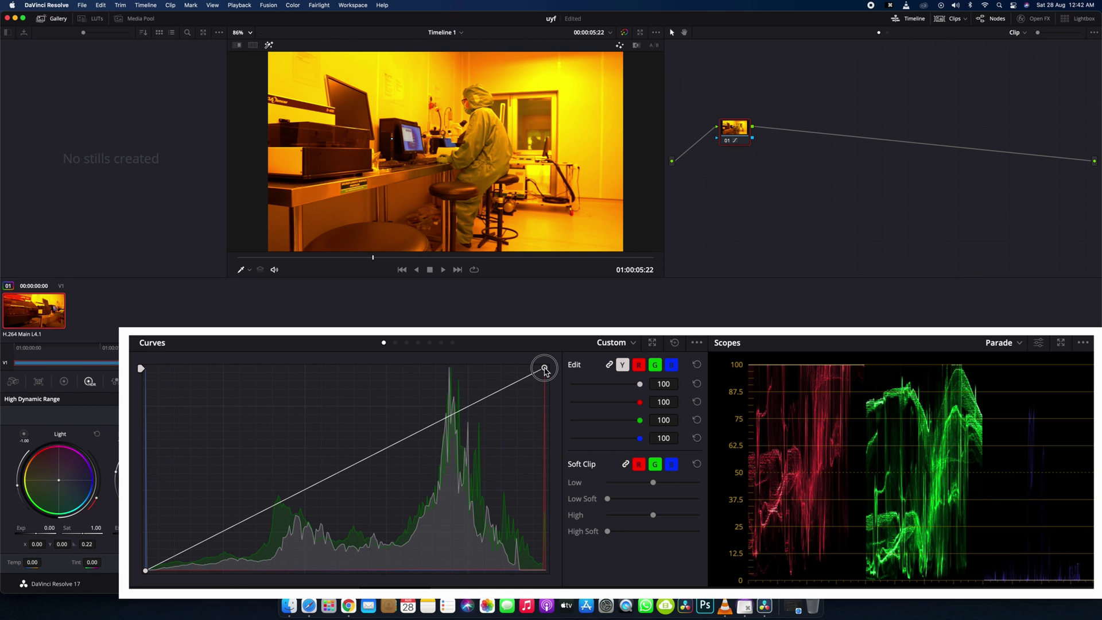
drag(545, 370, 546, 395)
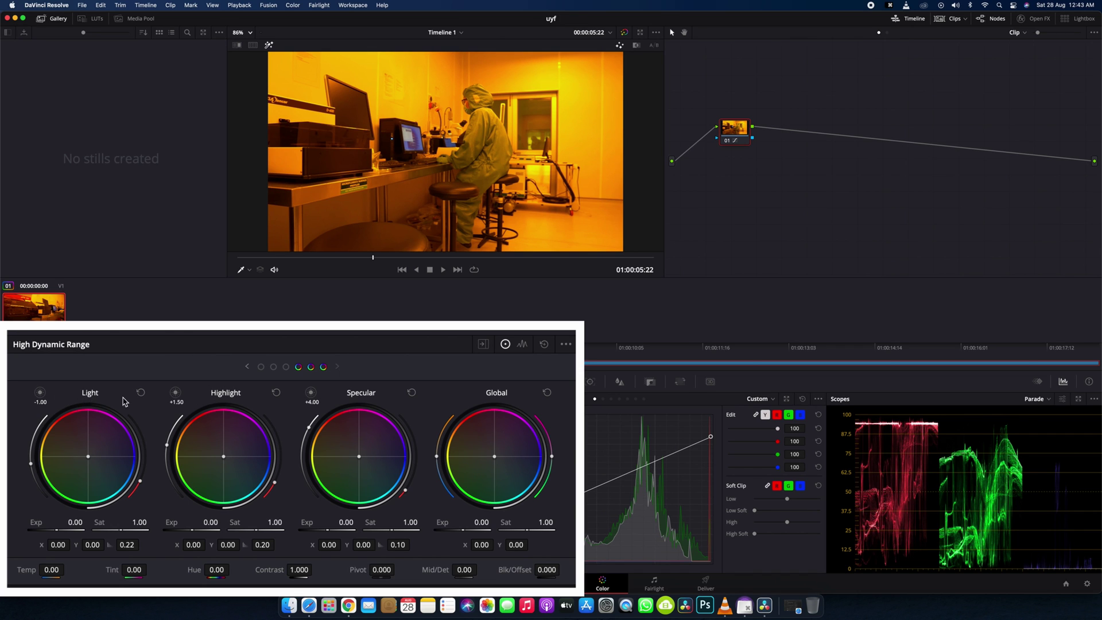
Preview the Highlight and Light zones, and push the Light zone's color balance toward blue-cyan to X 0.13, Y -0.05
click(178, 395)
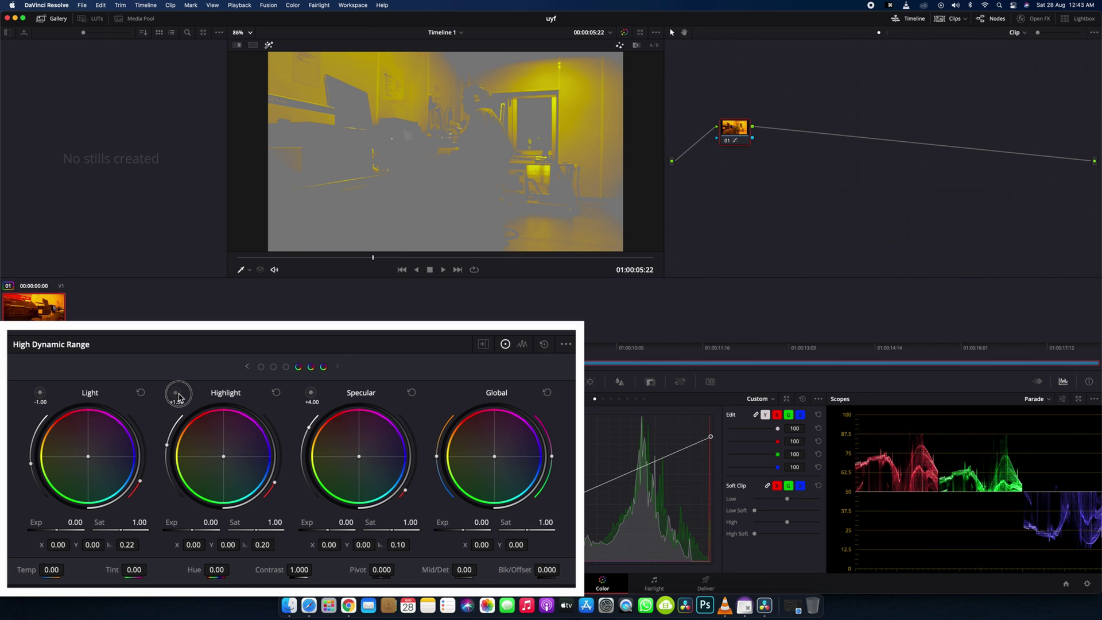
click(38, 396)
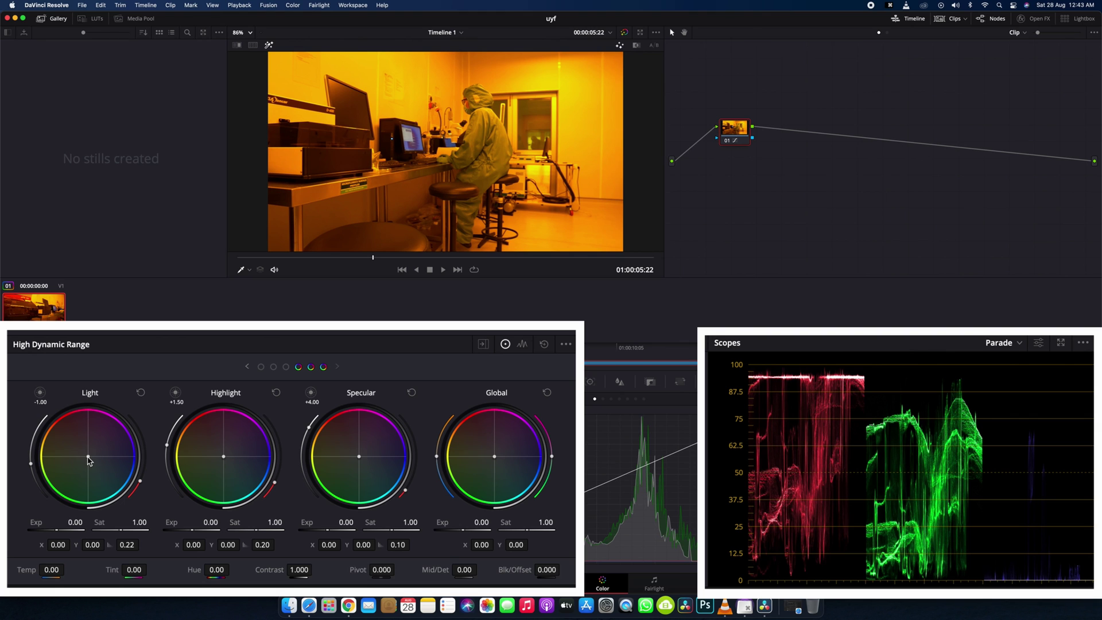
drag(88, 456, 93, 463)
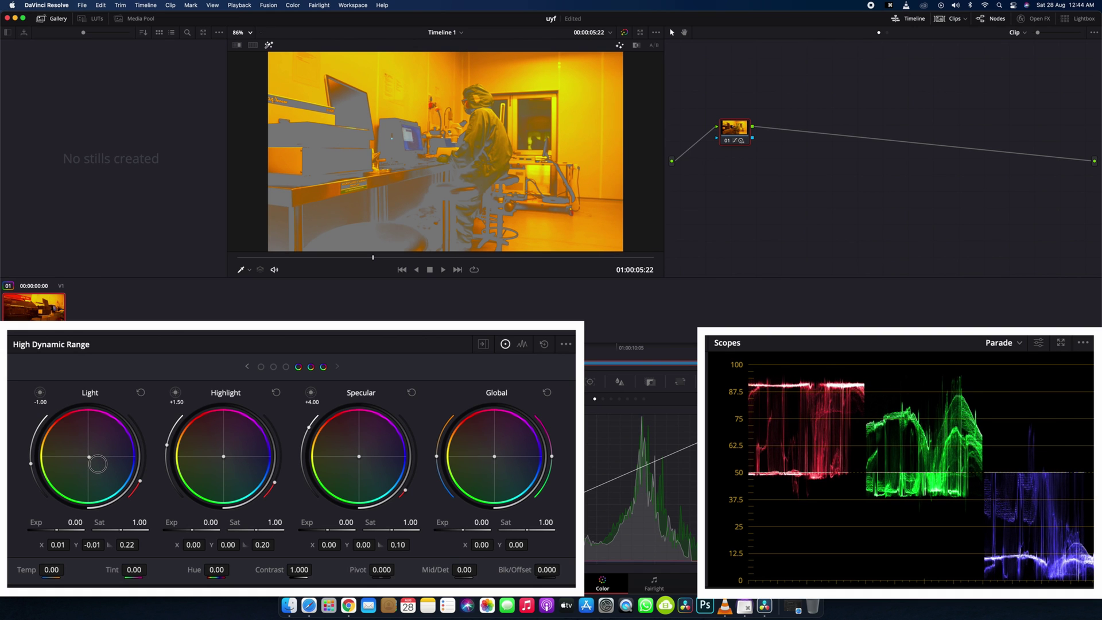
click(140, 394)
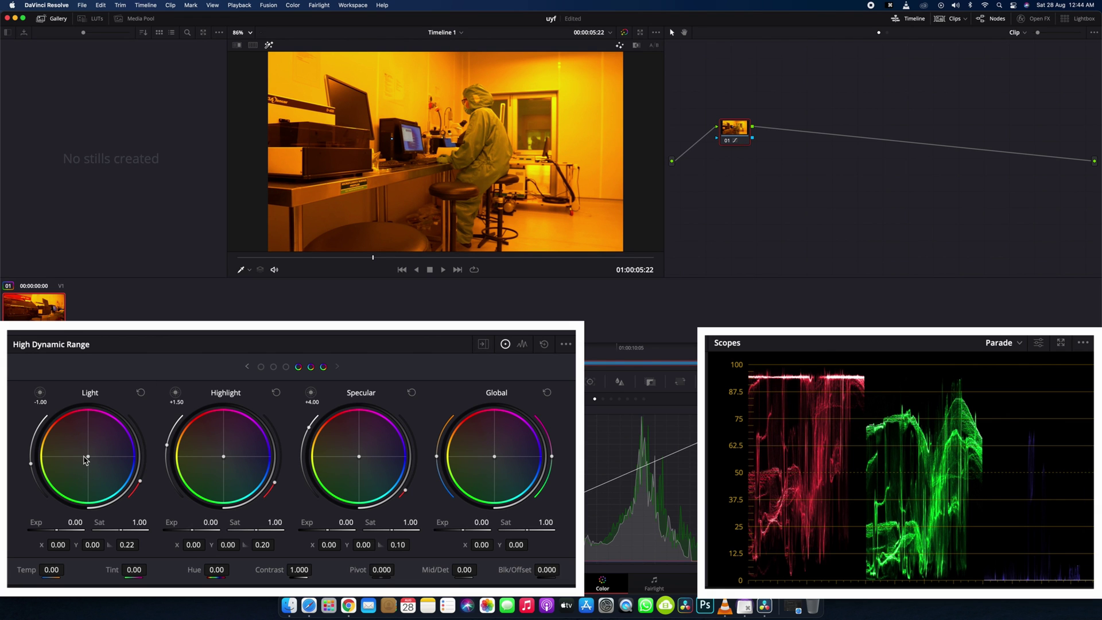
drag(88, 459, 94, 465)
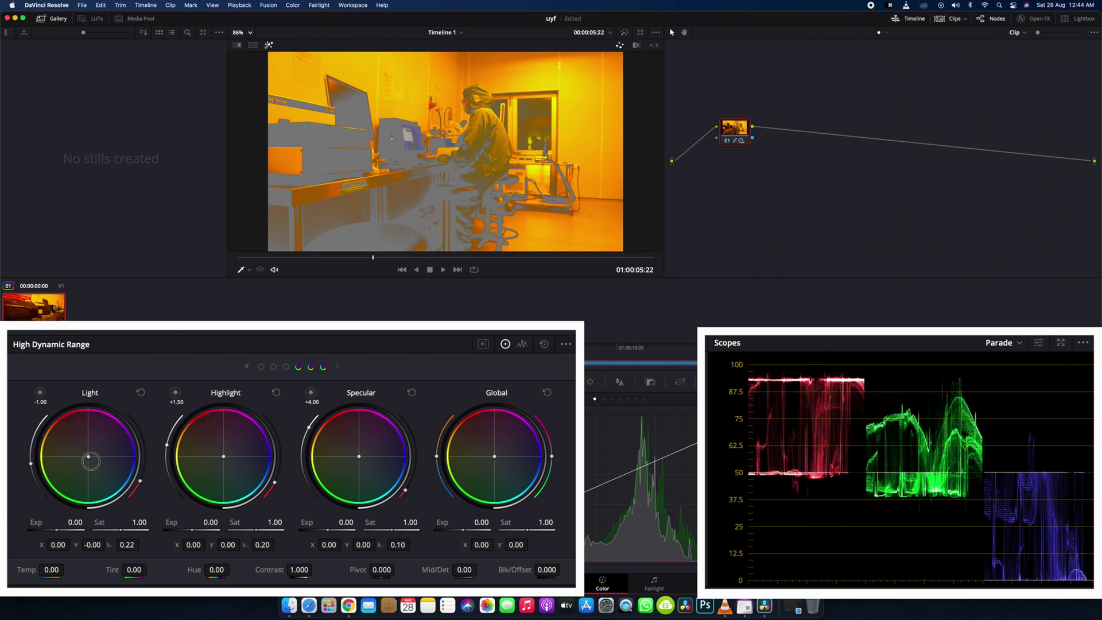
drag(94, 465, 169, 475)
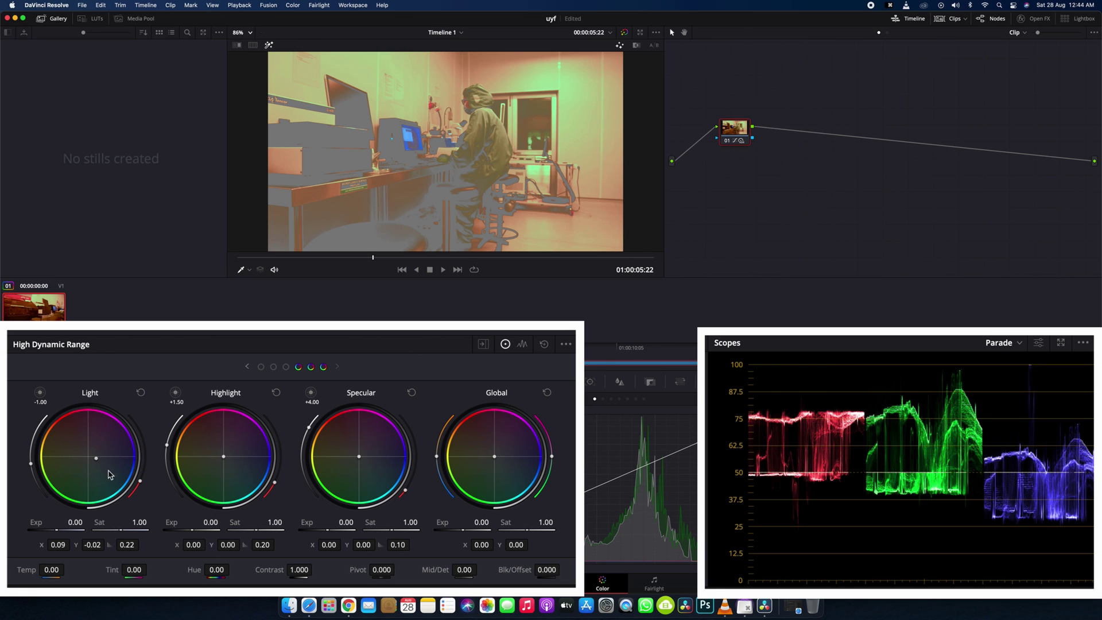
drag(98, 463, 144, 487)
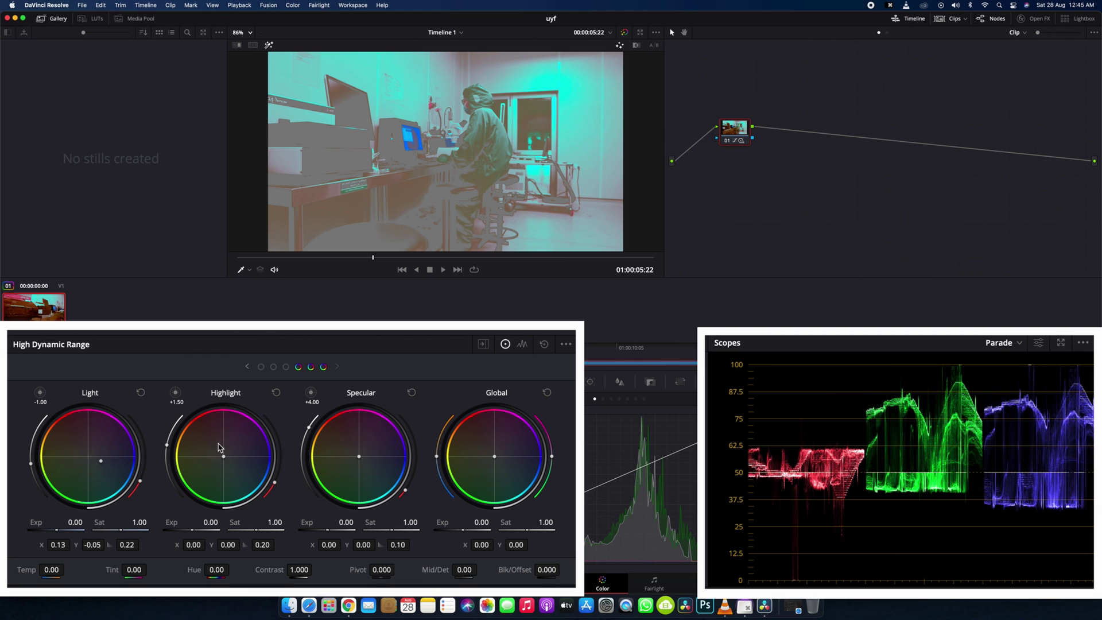
Shift the Highlight zone's color balance toward red to X -0.06, Y 0.05, and compare with the highlight view off and on
click(177, 397)
click(177, 395)
click(224, 457)
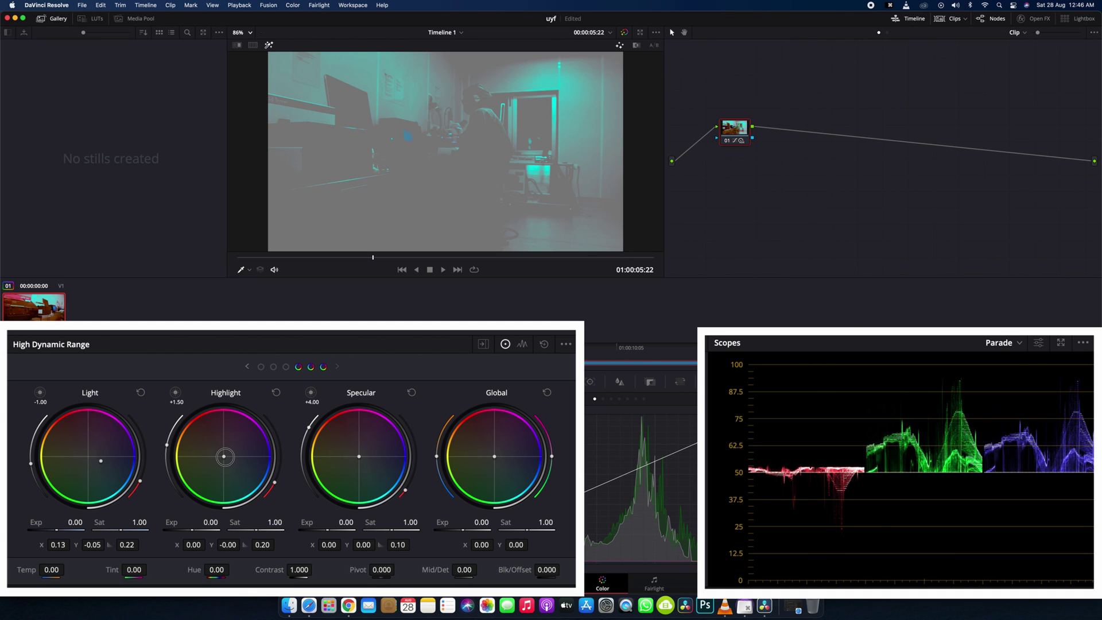
drag(225, 458, 165, 407)
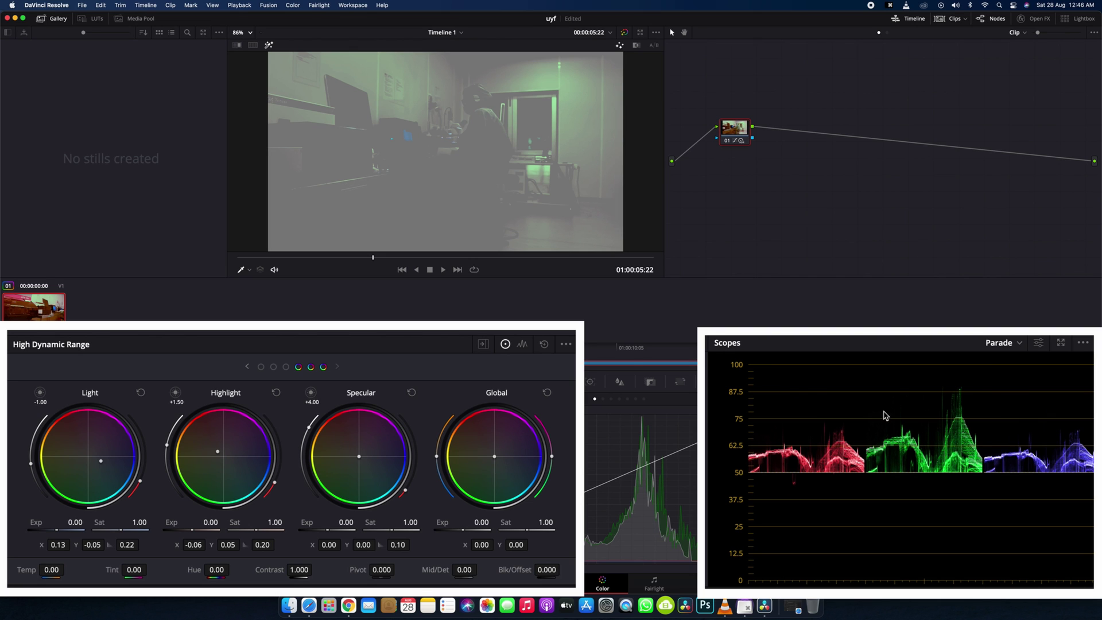
click(269, 46)
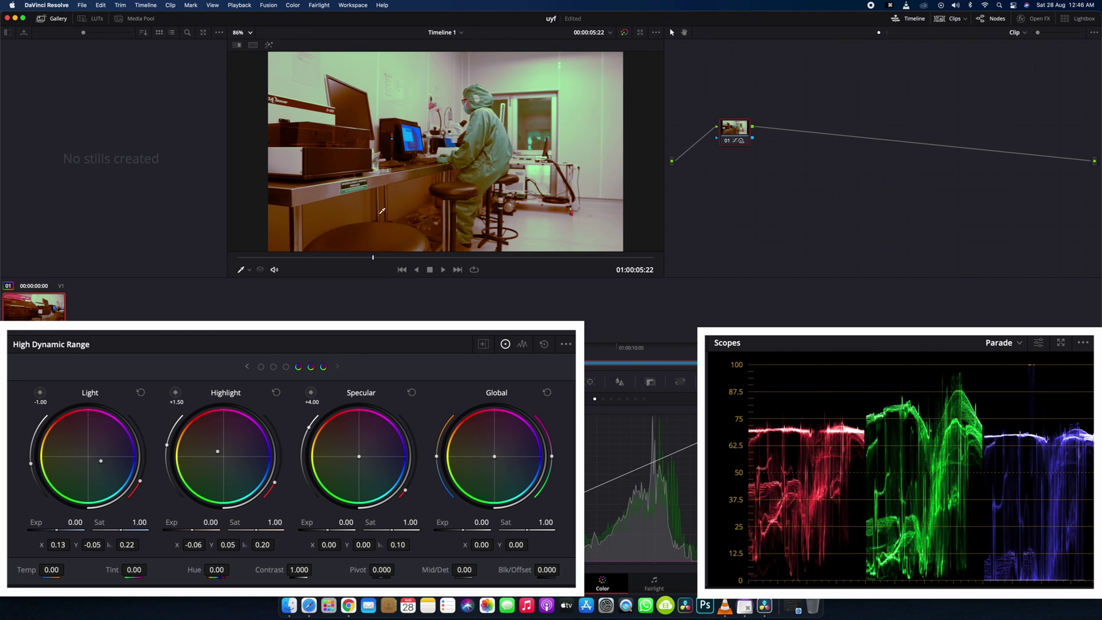
click(269, 46)
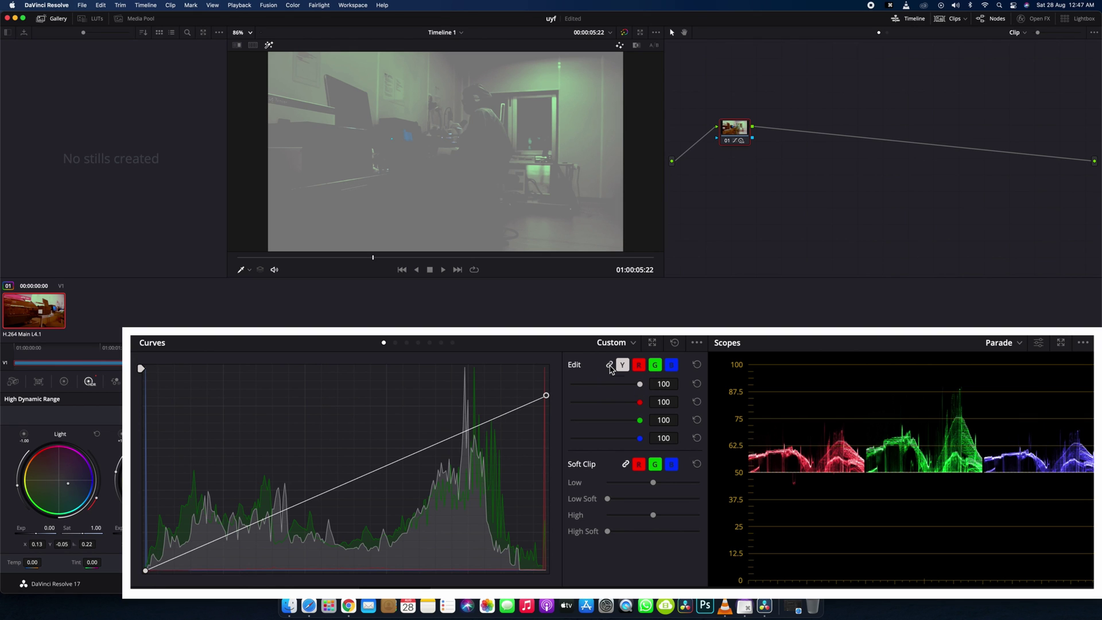
Unlink the custom curve channels and lower the green curve's upper endpoint to about 70% of the graph height
click(611, 366)
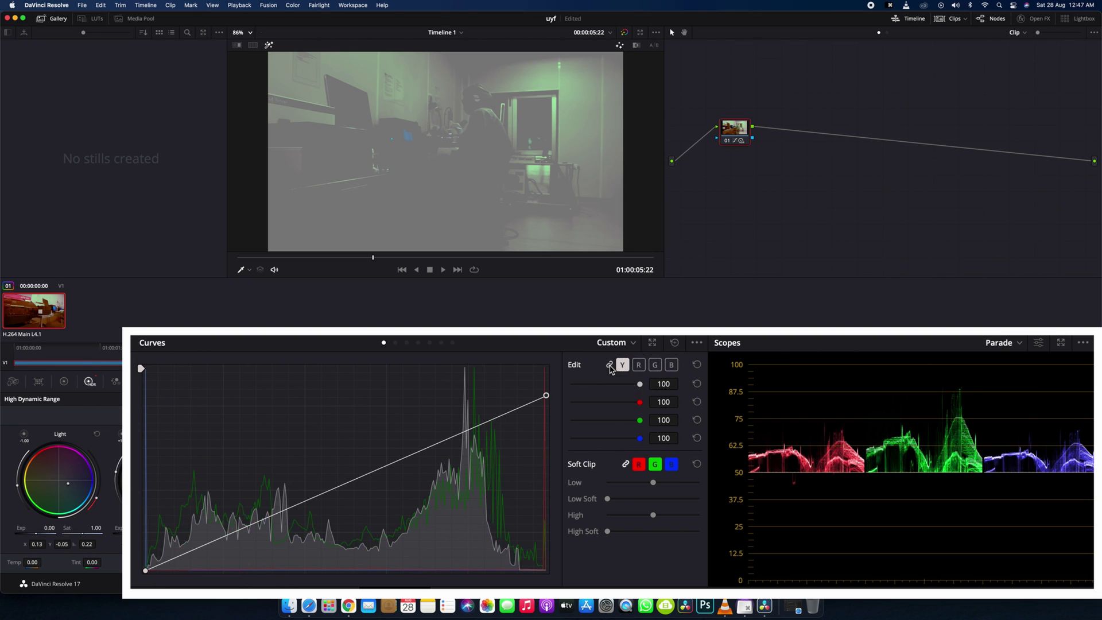
click(655, 366)
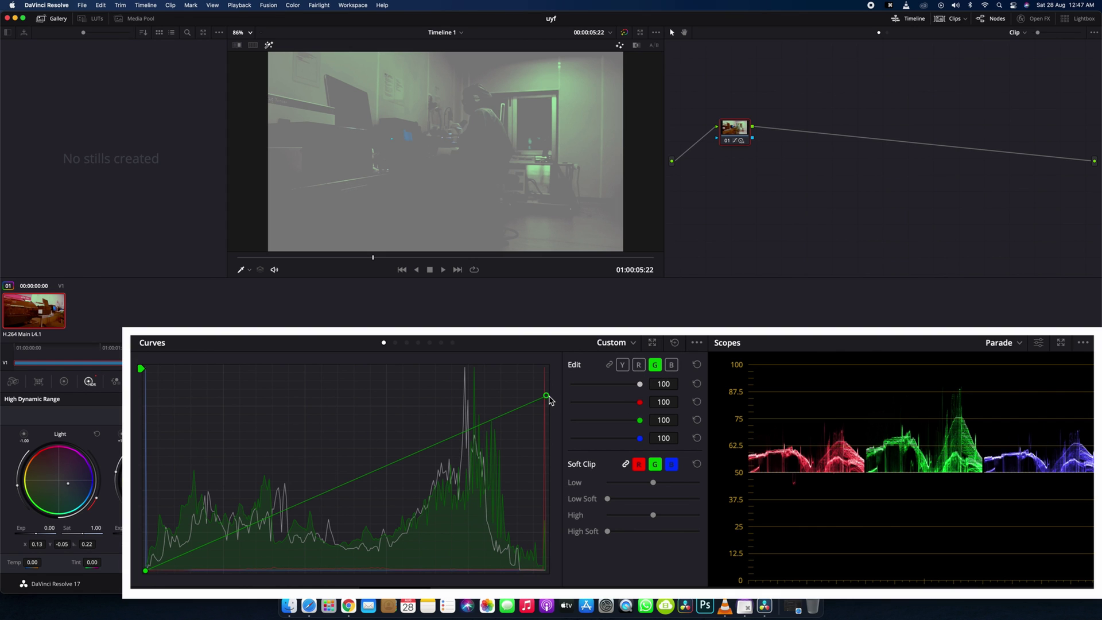
drag(547, 395, 546, 430)
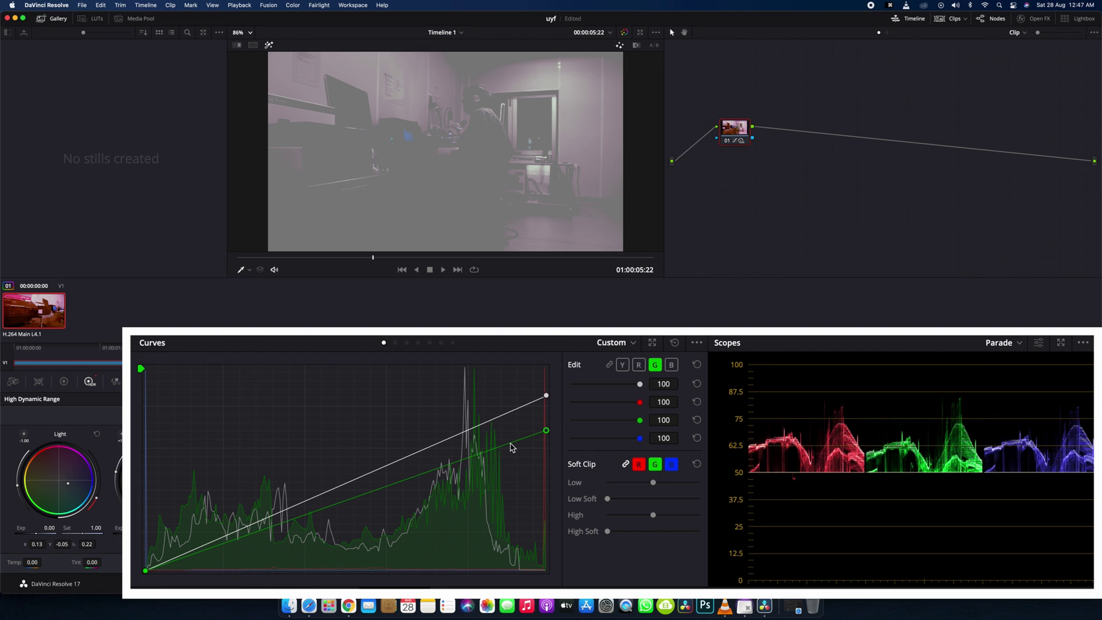
Add a control point near the green curve's upper end, check the full image, and raise the endpoint and that point slightly
drag(510, 442, 511, 443)
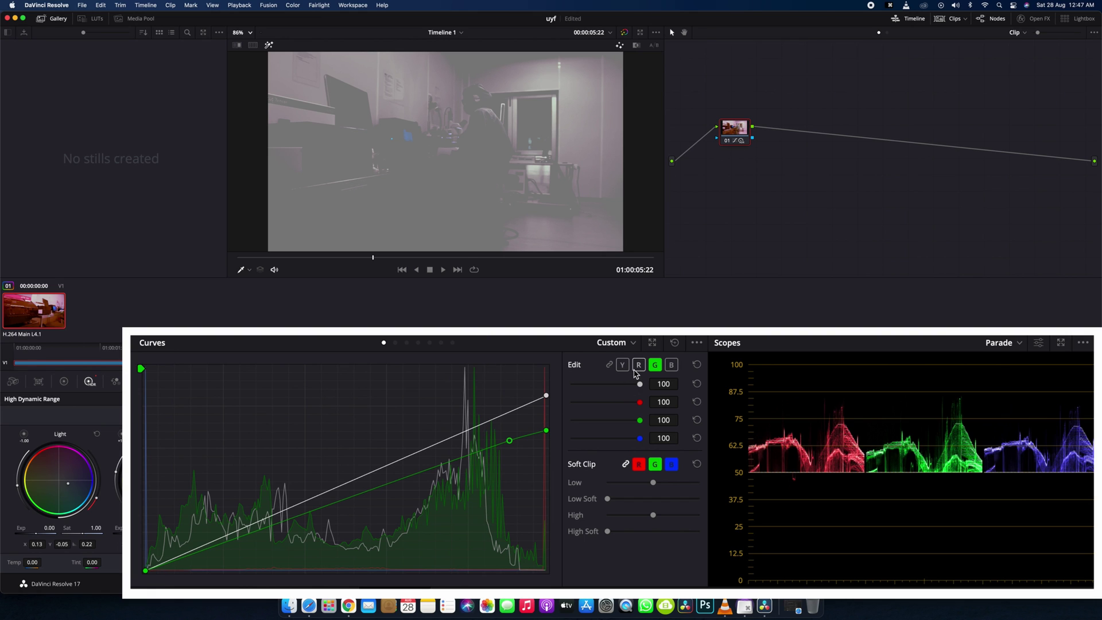
click(269, 45)
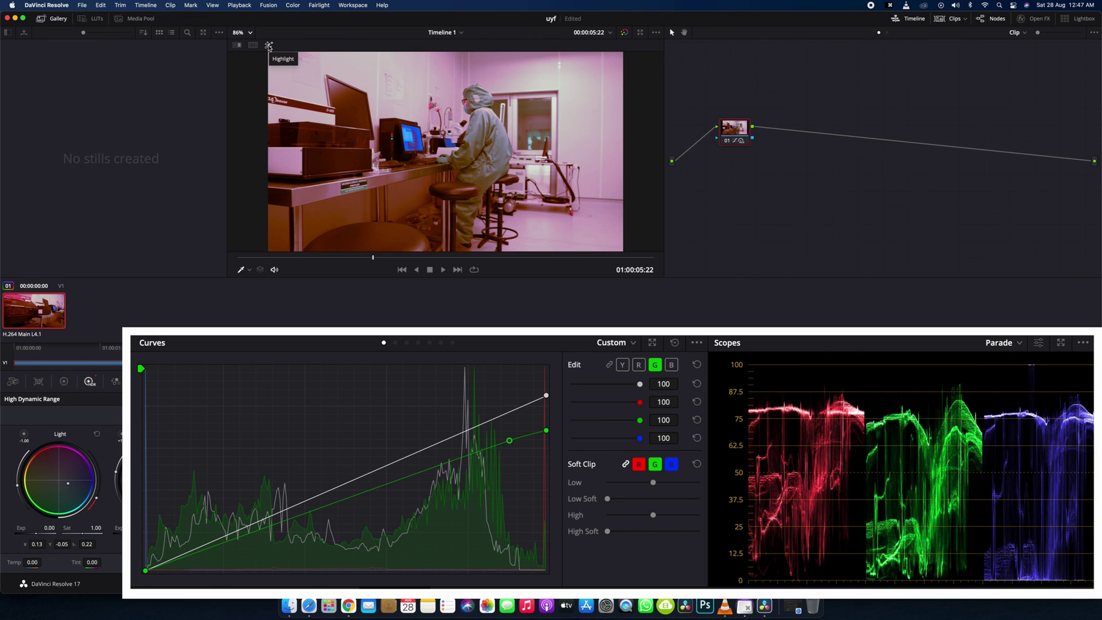
click(269, 46)
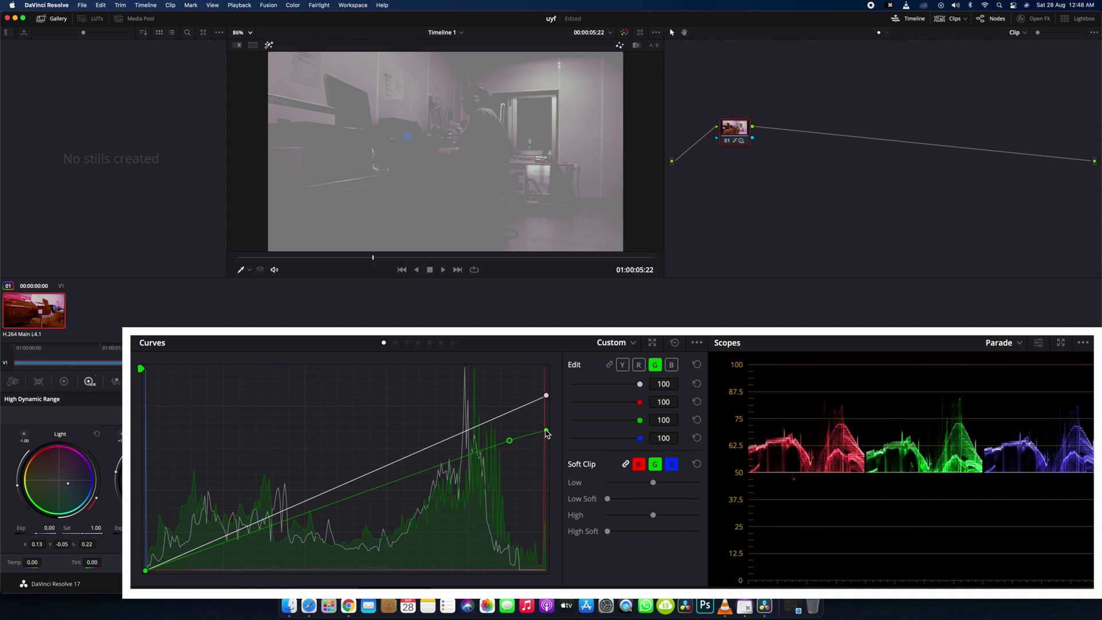
drag(546, 433, 509, 435)
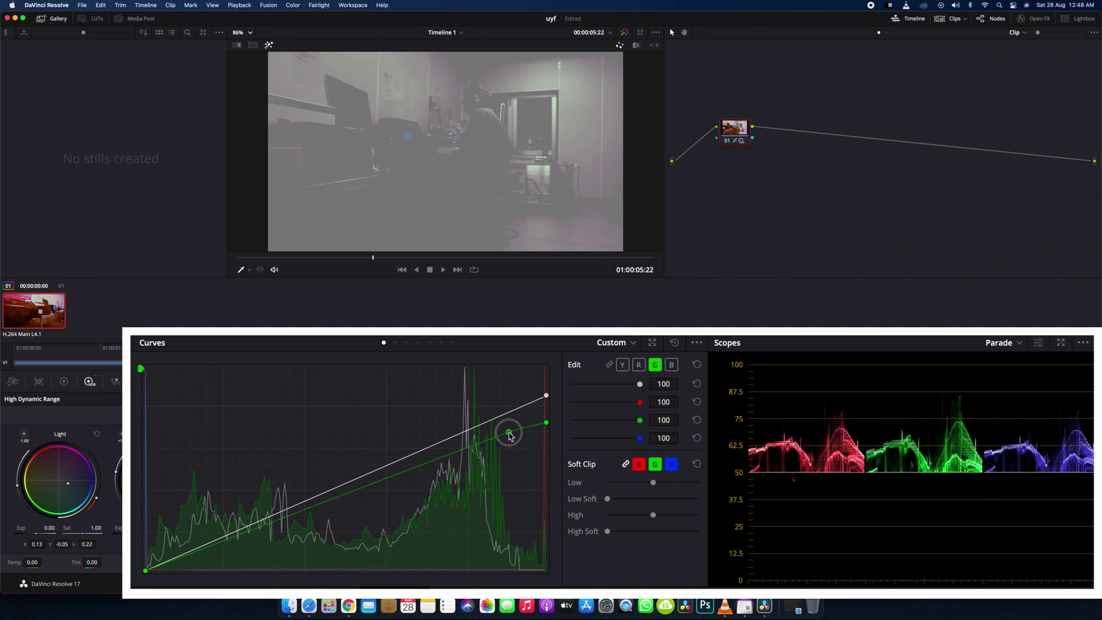
Nudge the green curve's upper endpoint and nearby control point up once more, and return the viewer to the full image
drag(546, 422, 510, 432)
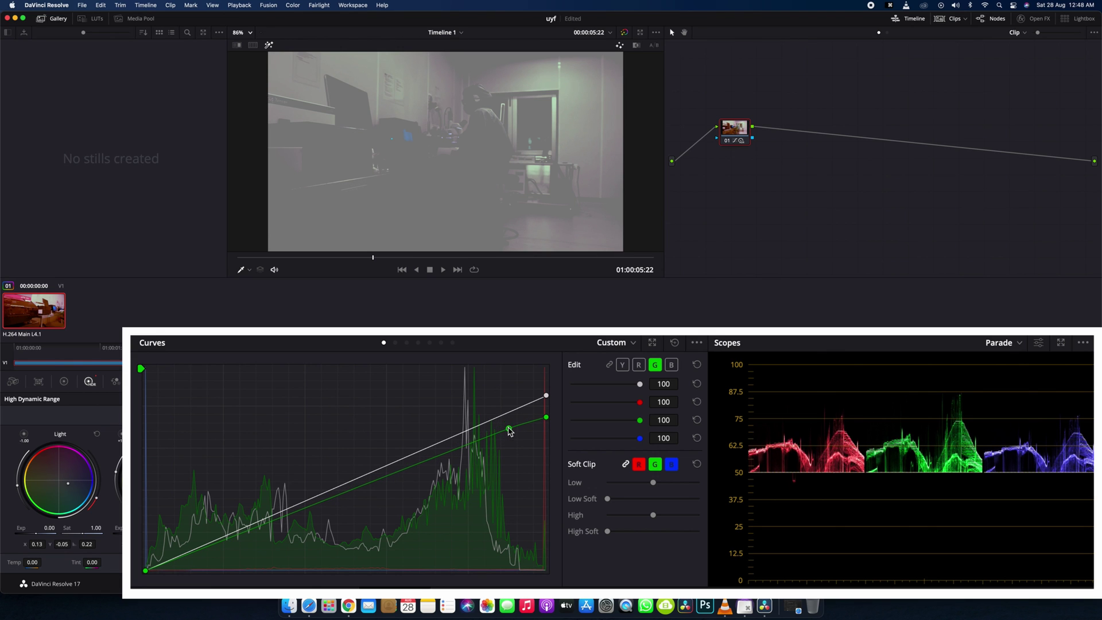
click(270, 45)
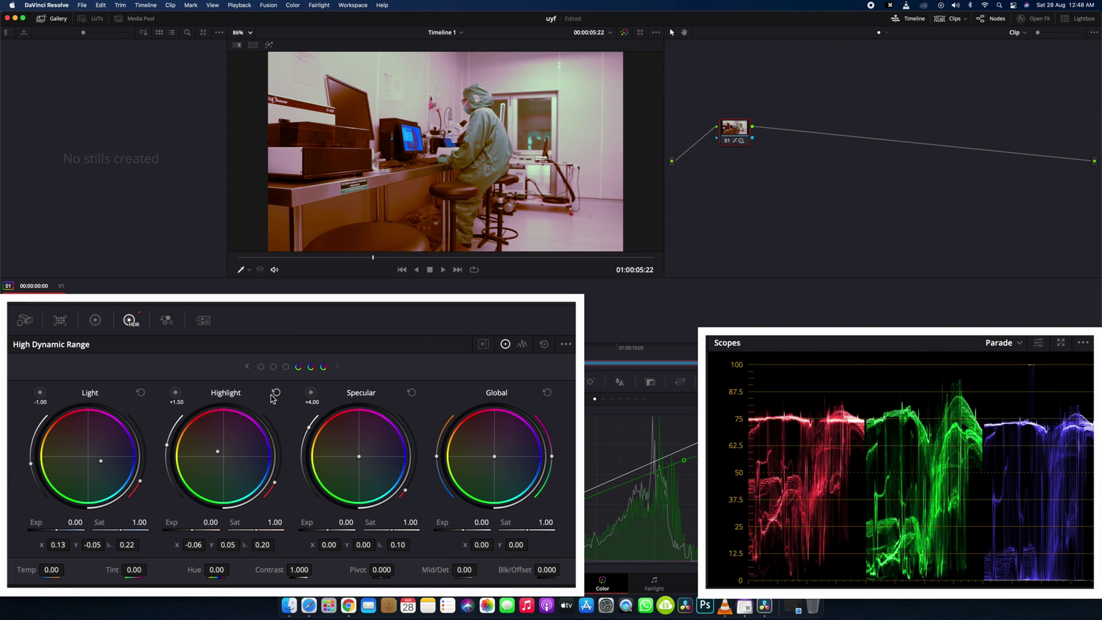
Bring the Shadow zone's wheel into view and compare its affected areas with the full image twice
click(286, 367)
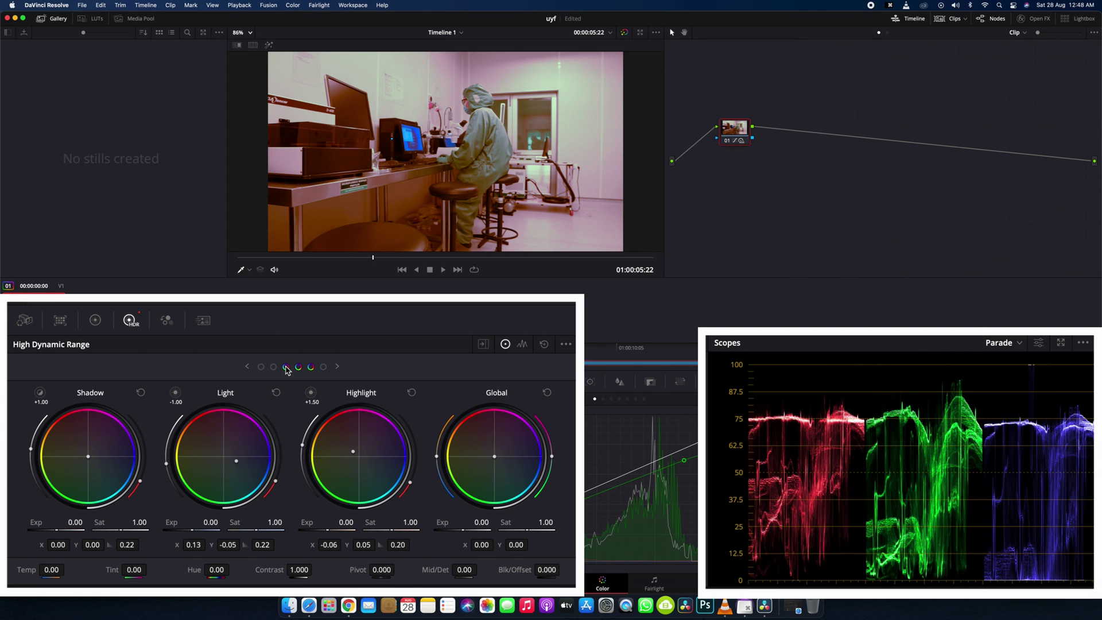
click(41, 394)
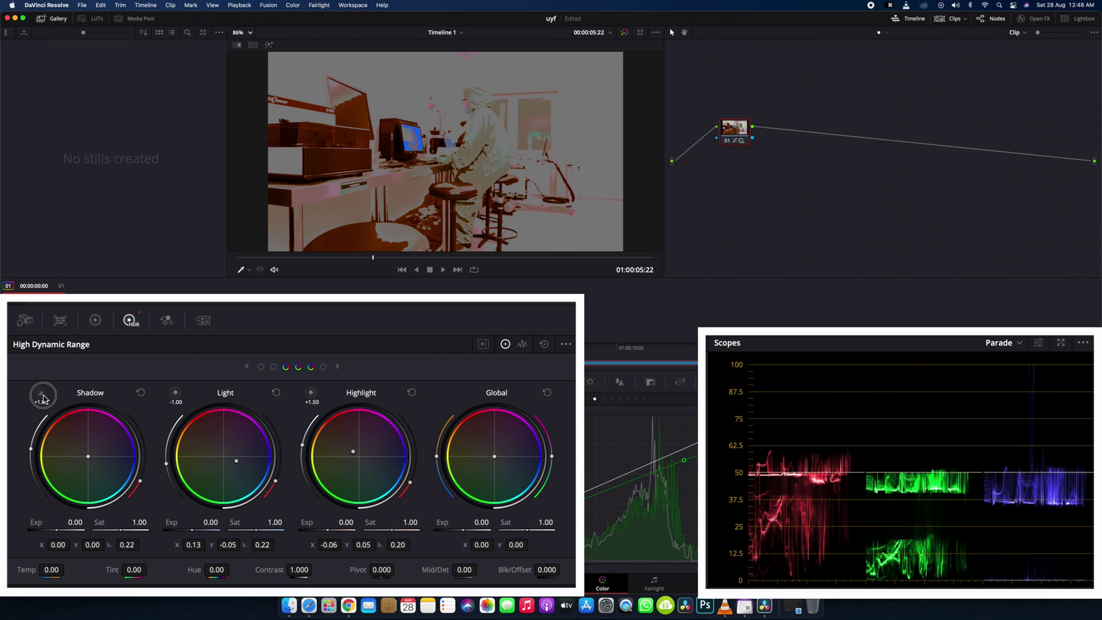
click(43, 395)
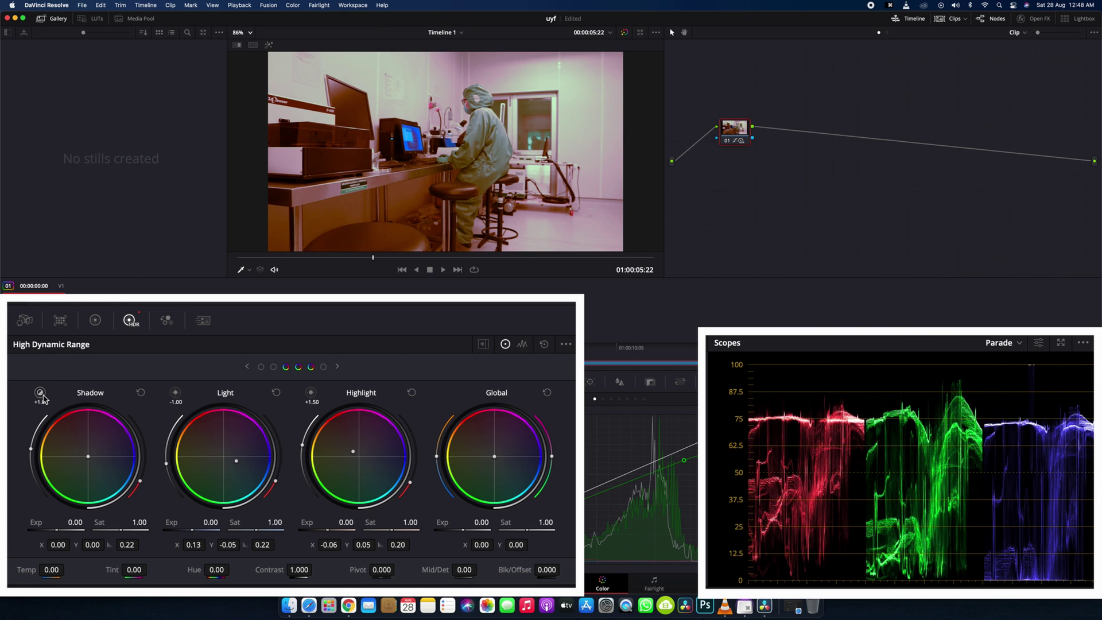
click(43, 396)
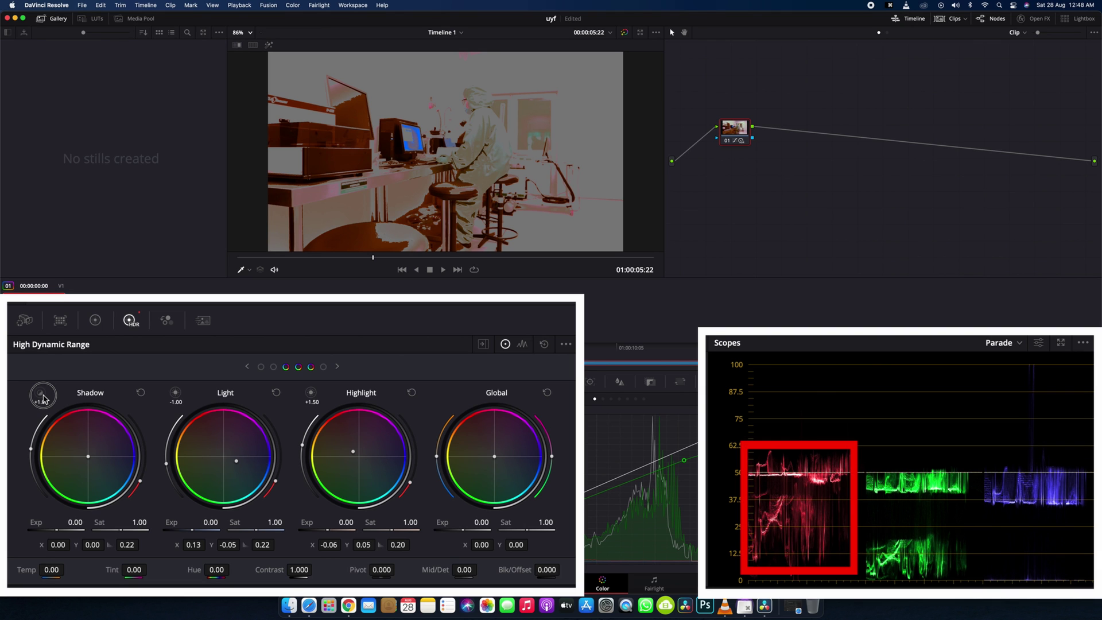
drag(43, 396, 43, 396)
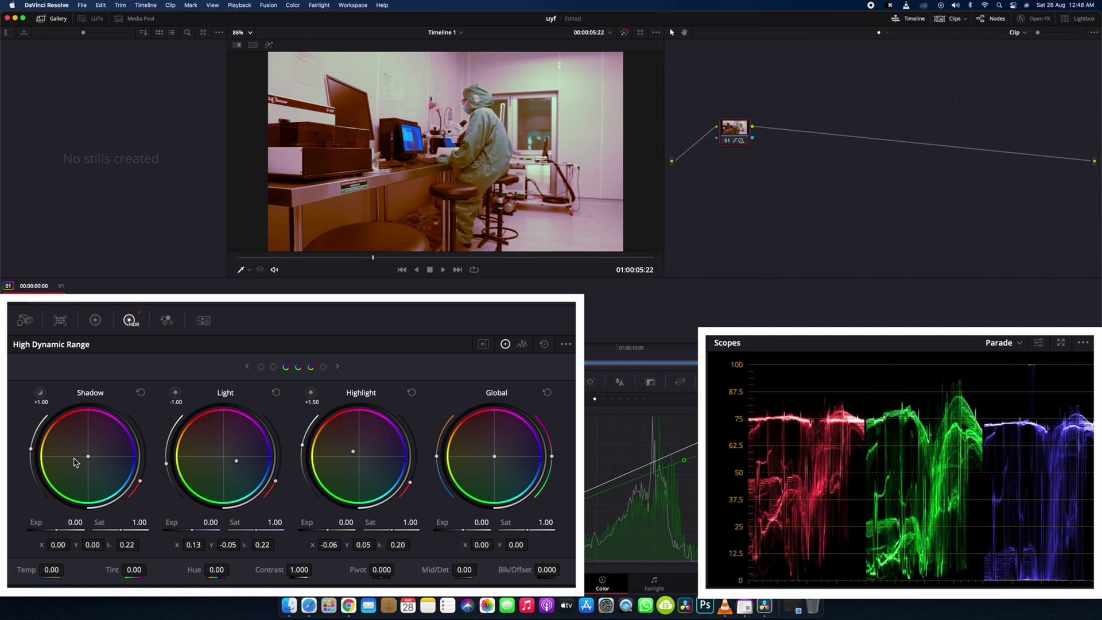
Push the Shadow zone's color balance toward blue-cyan to X 0.12, Y -0.09
click(88, 457)
drag(89, 458, 113, 478)
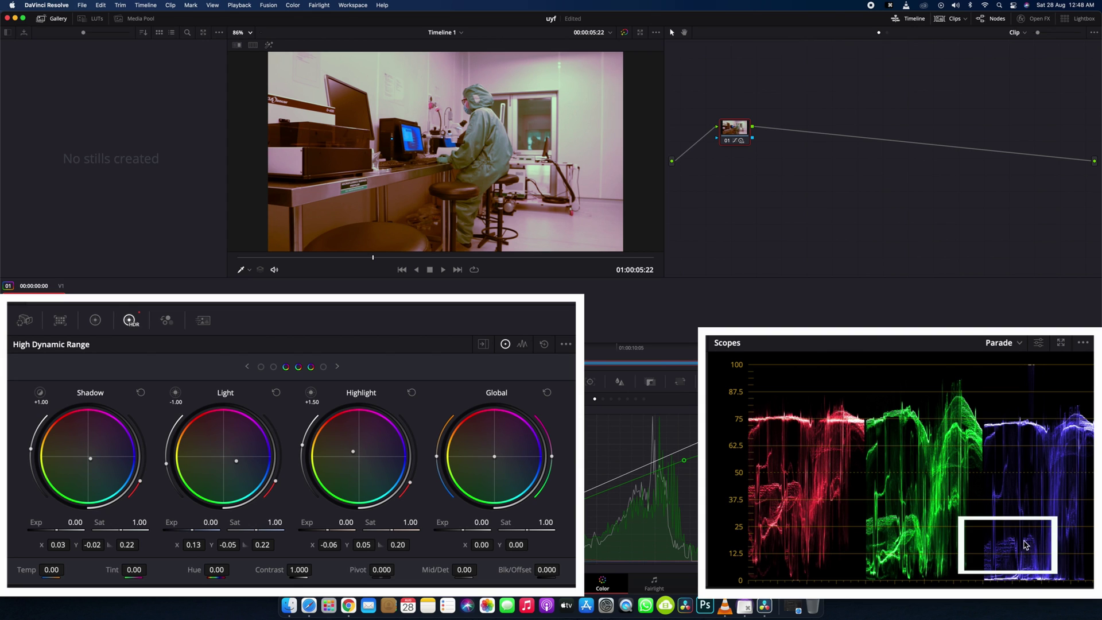
drag(91, 462, 169, 515)
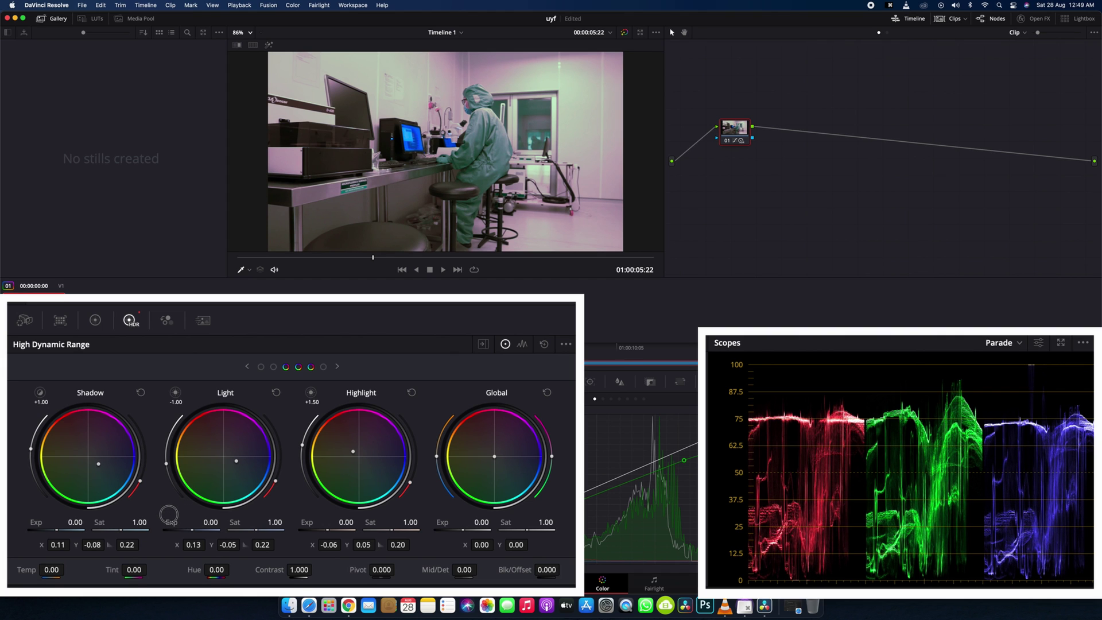
mouse_move(168, 514)
mouse_down()
mouse_move(152, 501)
mouse_move(188, 537)
mouse_move(179, 526)
mouse_up()
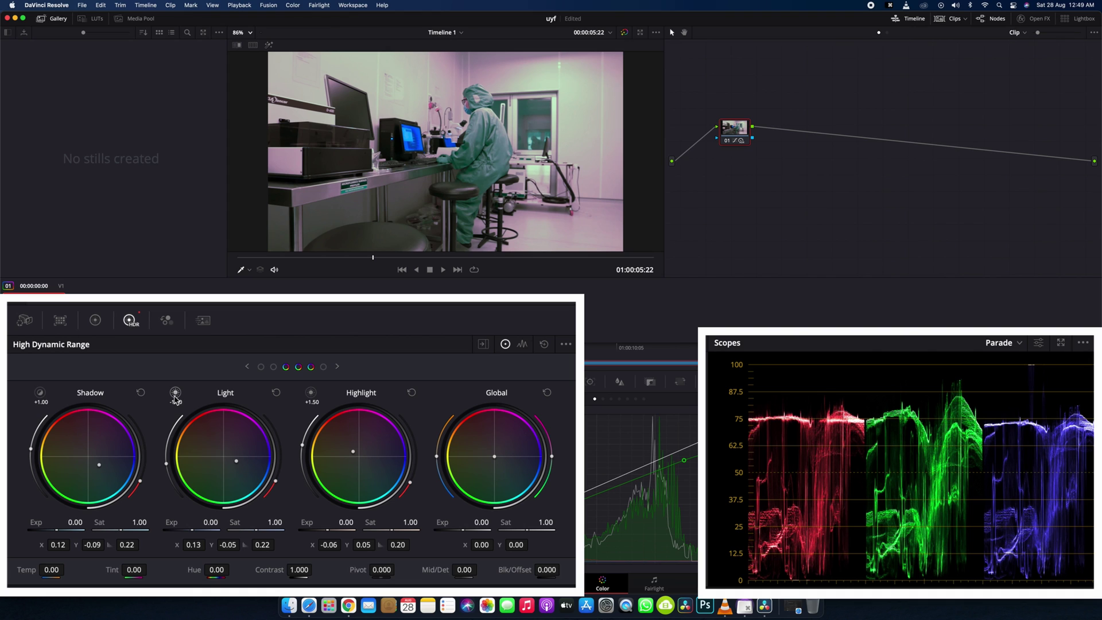
Preview the Light zone, and fine-tune the color balance of Light to X 0.14, Y -0.05 and of Highlight to X -0.07, Y 0.07
drag(174, 396, 175, 397)
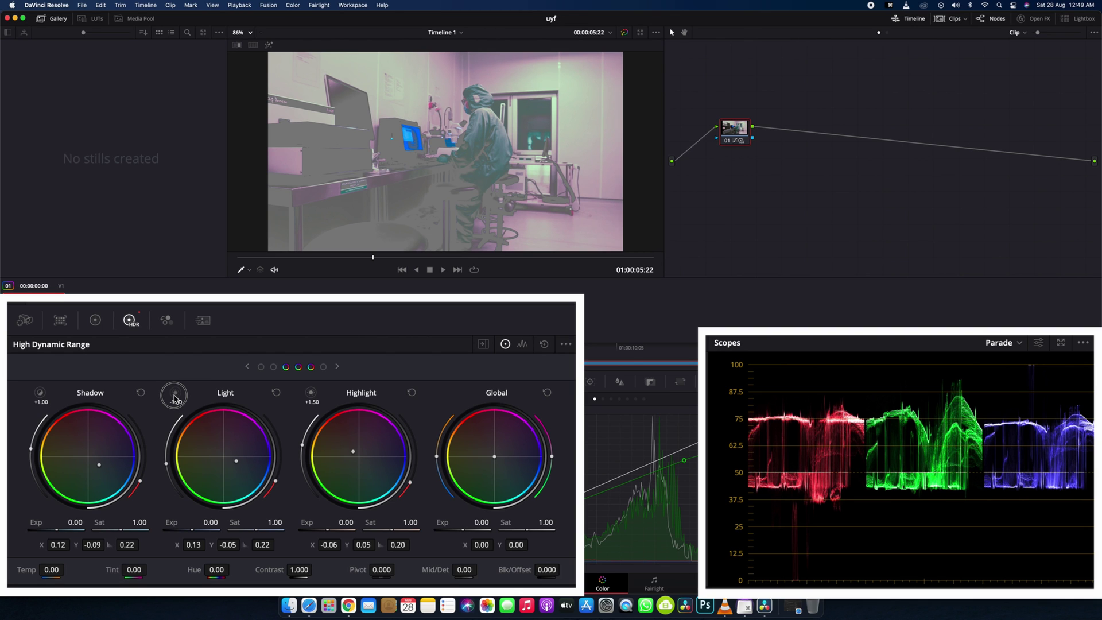
drag(175, 396, 175, 396)
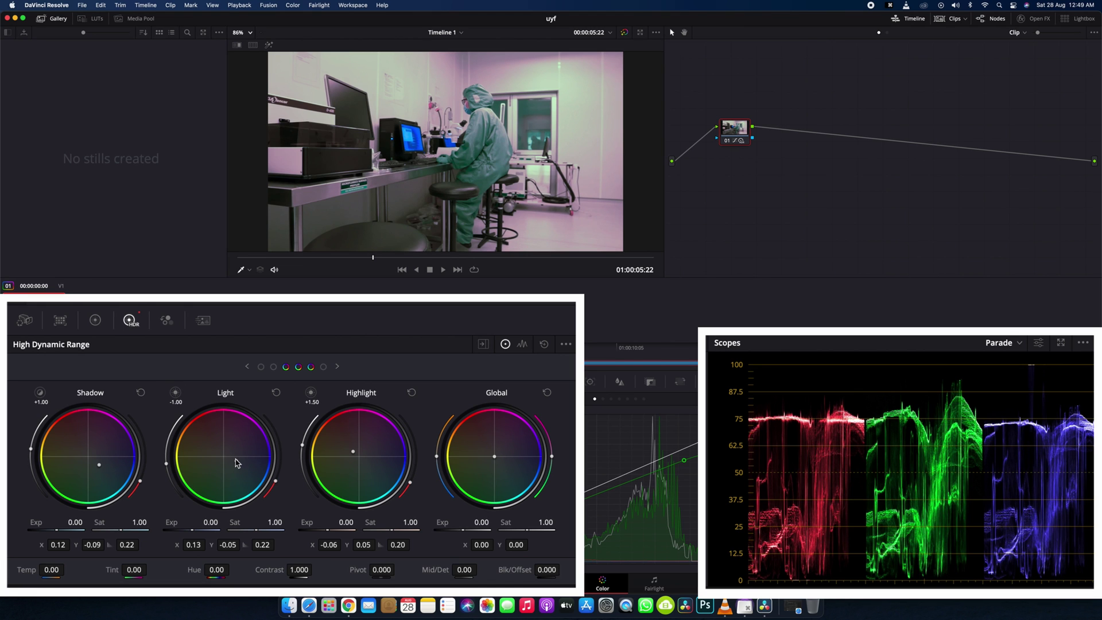
drag(236, 461, 235, 462)
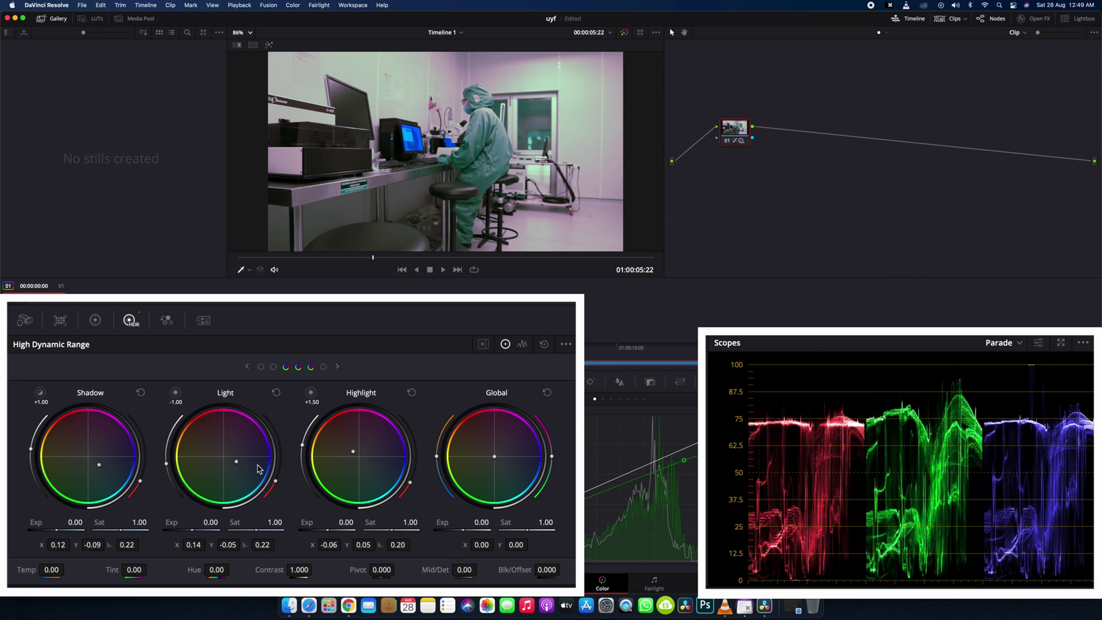
drag(355, 455, 344, 435)
drag(236, 465, 240, 463)
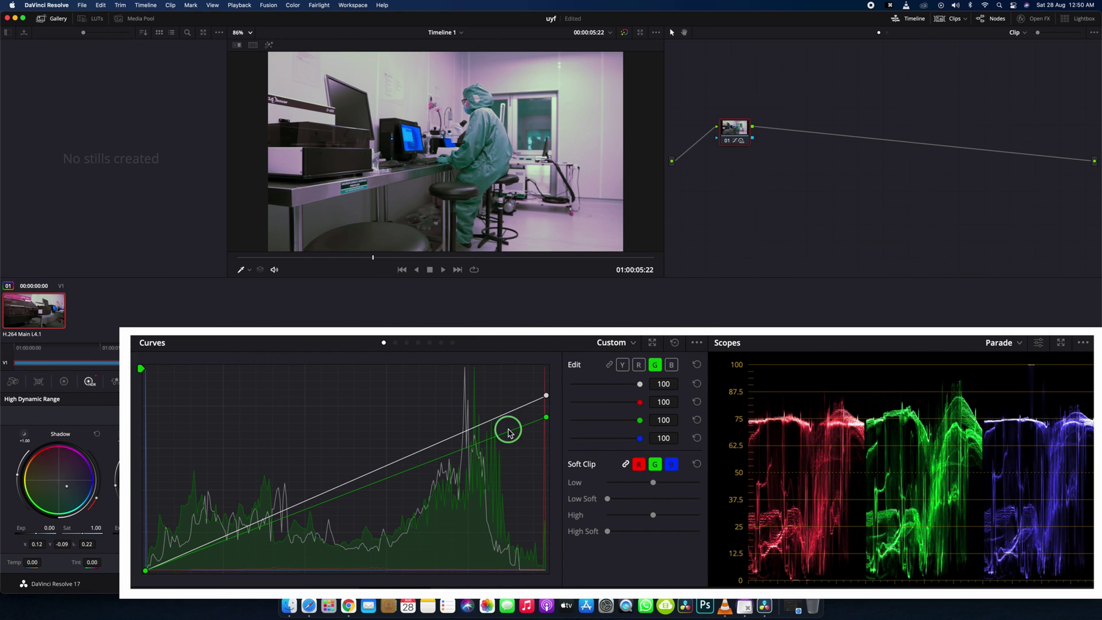
Replace the green curve's control point with a raised one about 70% along the curve, and lift the upper endpoint to about 80% height
drag(546, 417, 550, 410)
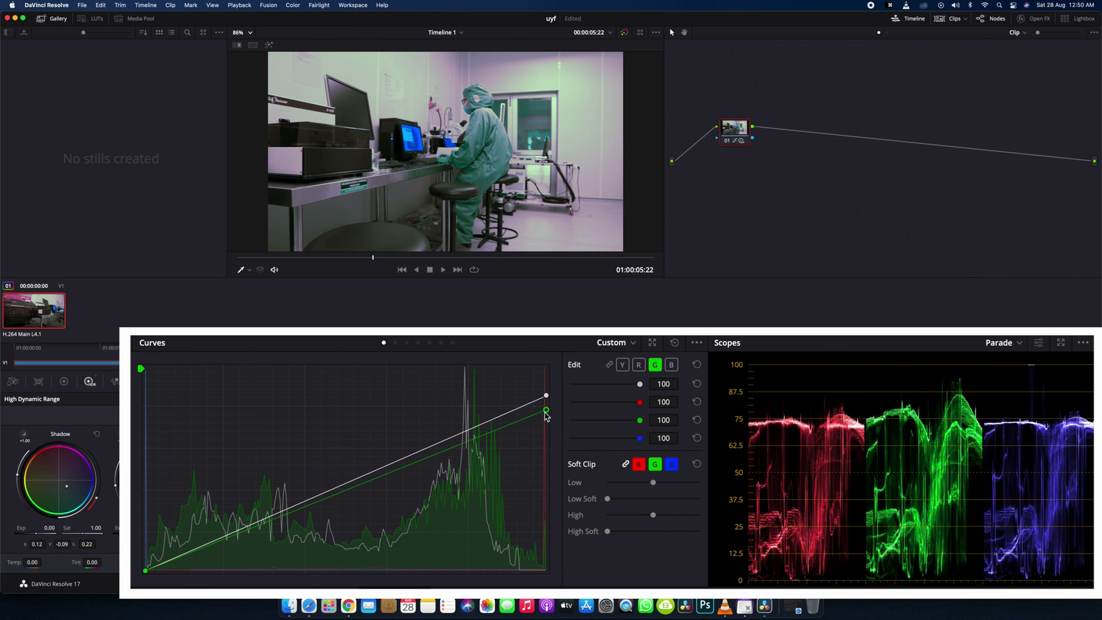
drag(465, 442, 432, 451)
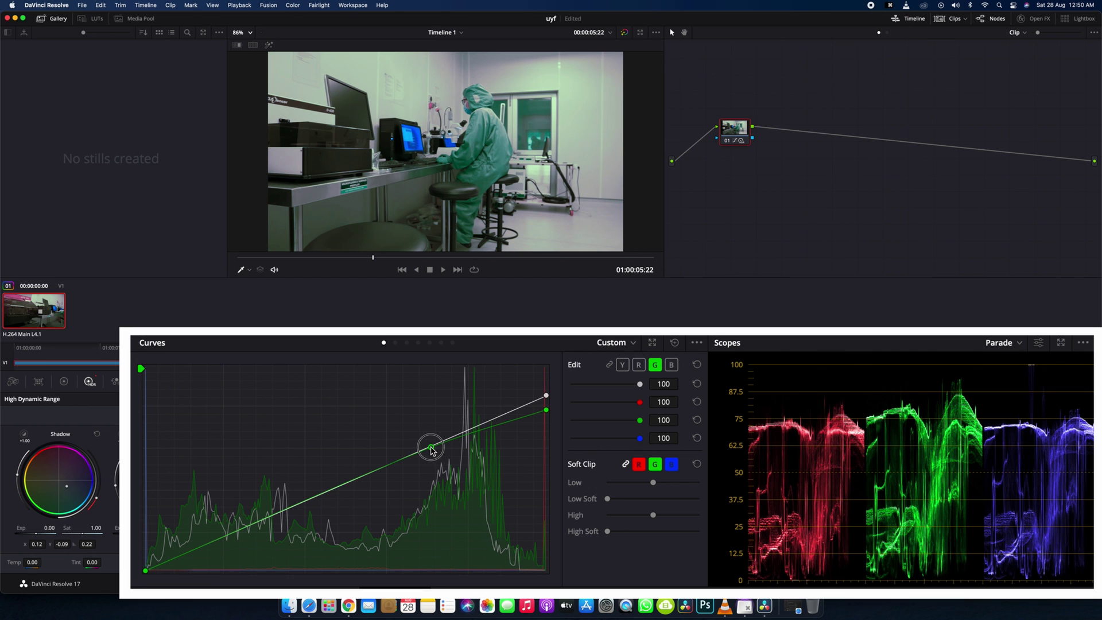
mouse_move(546, 410)
mouse_down()
mouse_move(548, 428)
mouse_move(552, 412)
mouse_up()
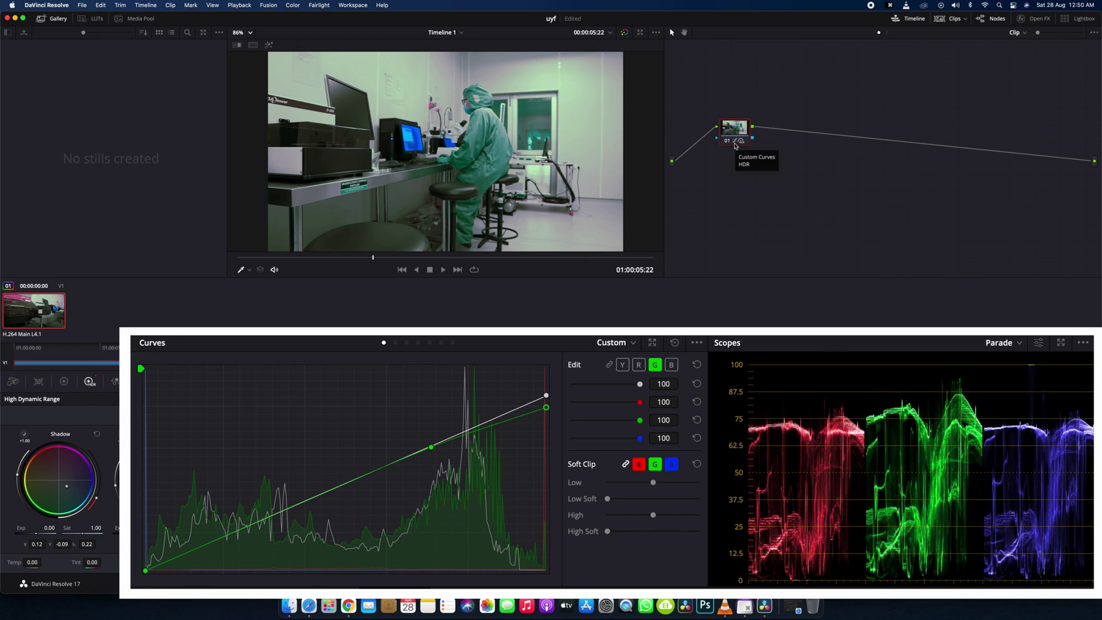
Compare the image with the grade off and on, and scrub through the rest of the clip to check the color
key(super+d)
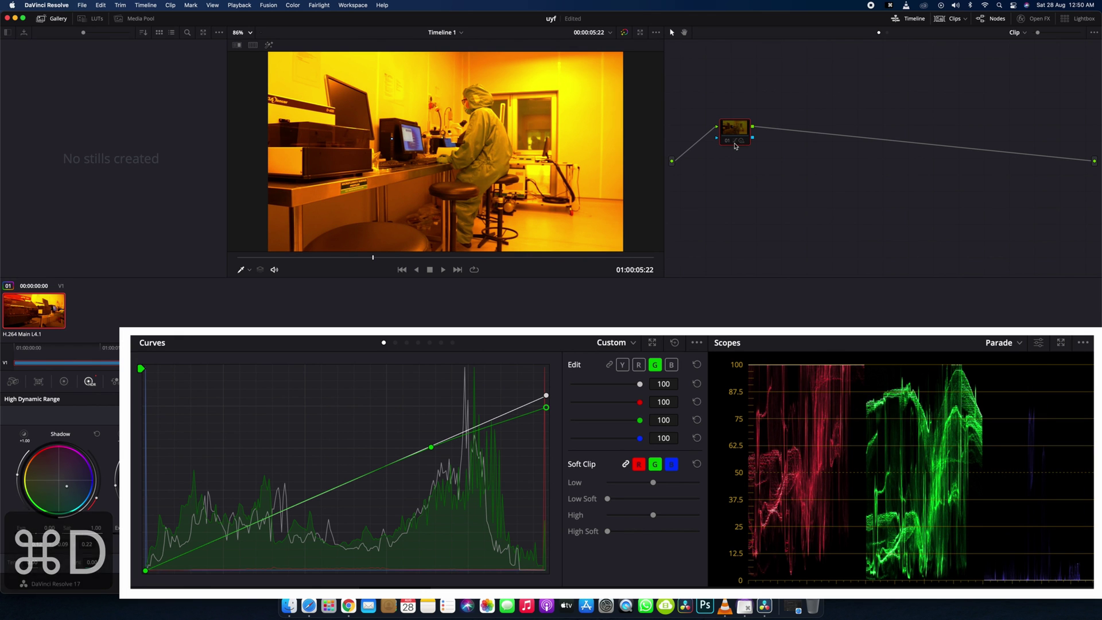
key(super+d)
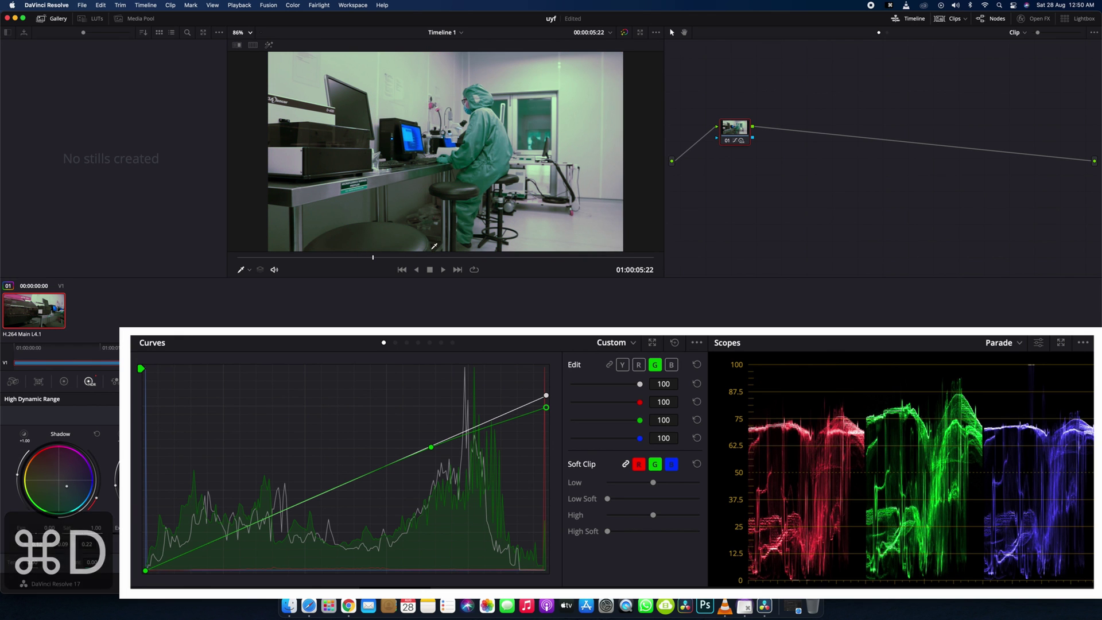
click(444, 265)
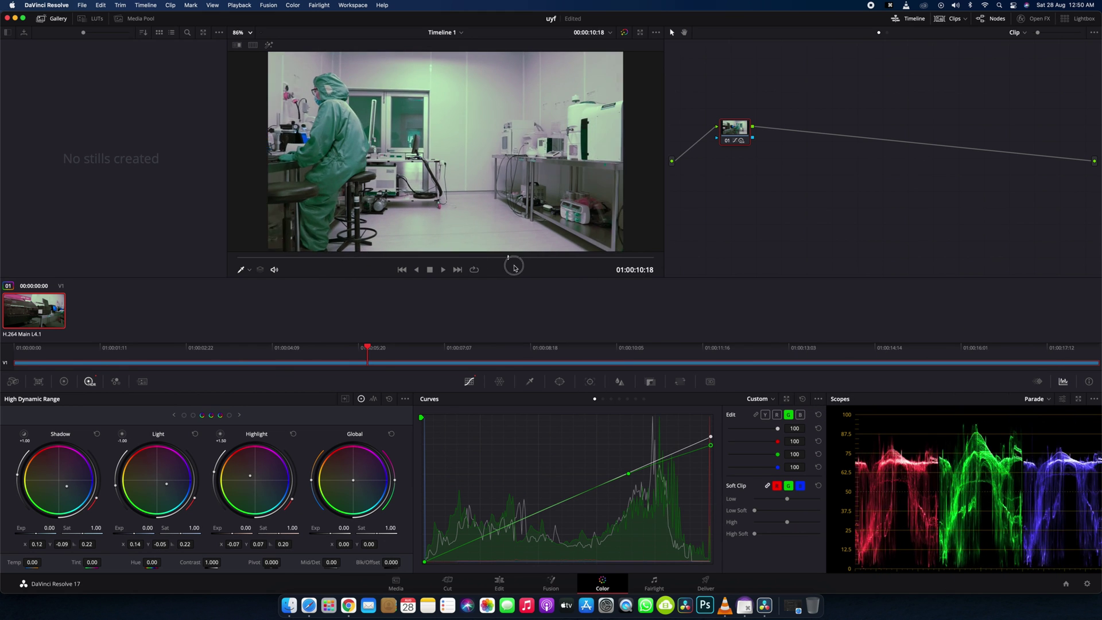
drag(604, 271, 567, 264)
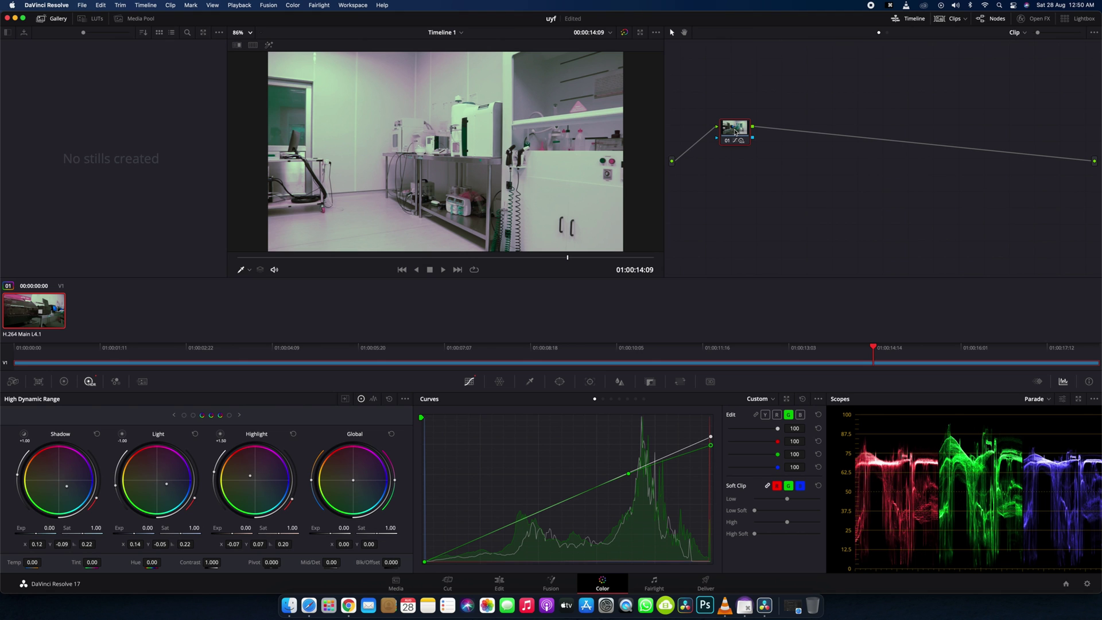
Add a serial node and draw a closed four-point curve window over the white front of the equipment cabinet
key(alt+s)
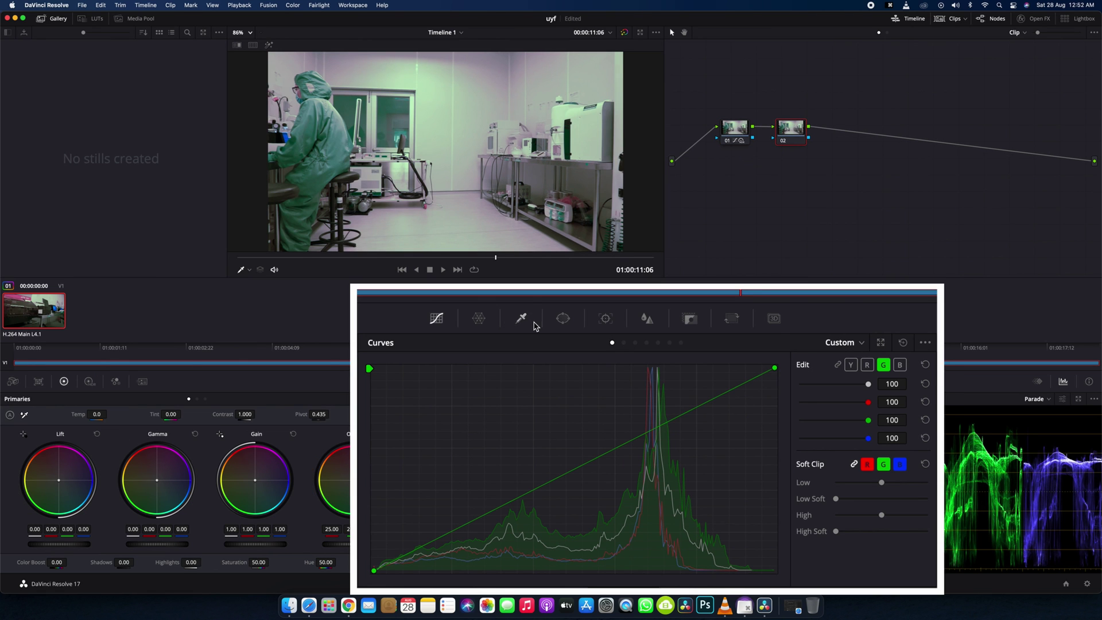
click(562, 322)
click(385, 495)
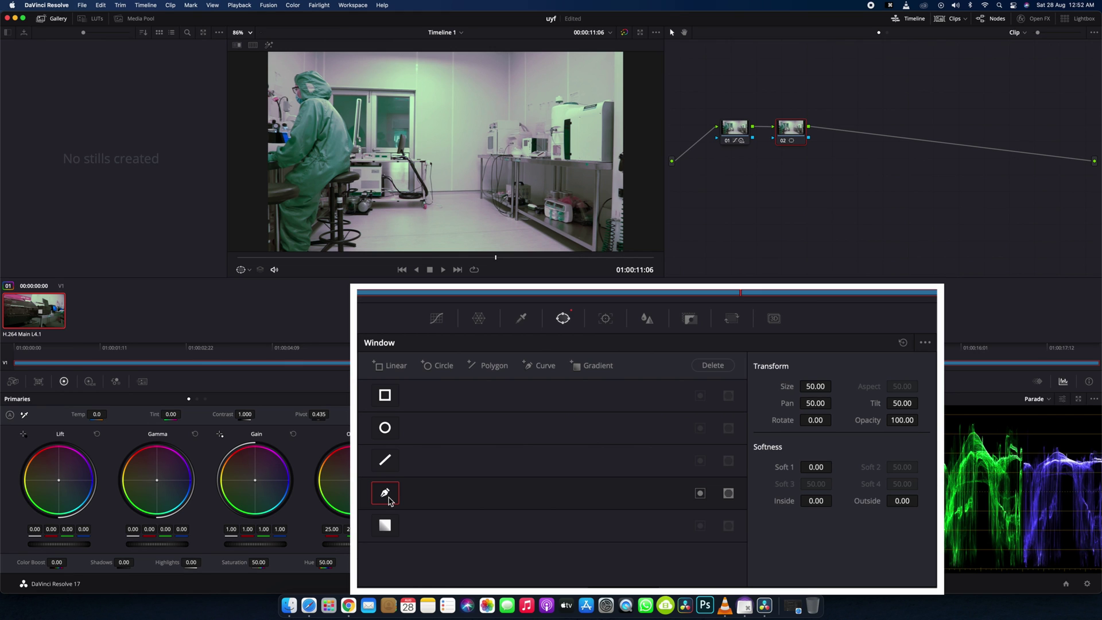
click(580, 123)
click(597, 149)
click(578, 148)
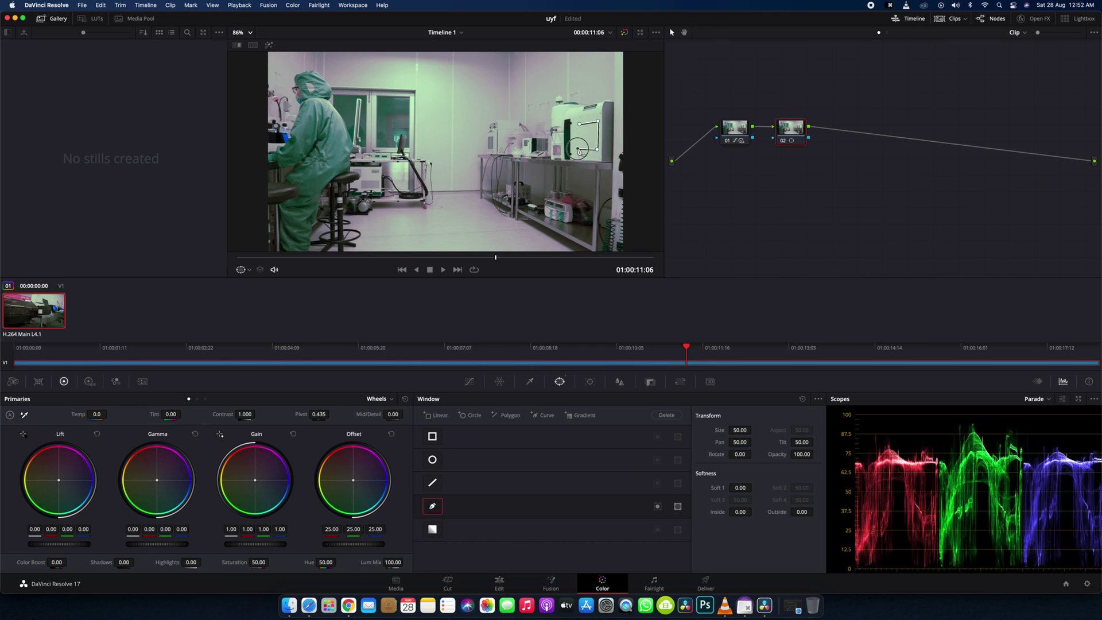
click(581, 124)
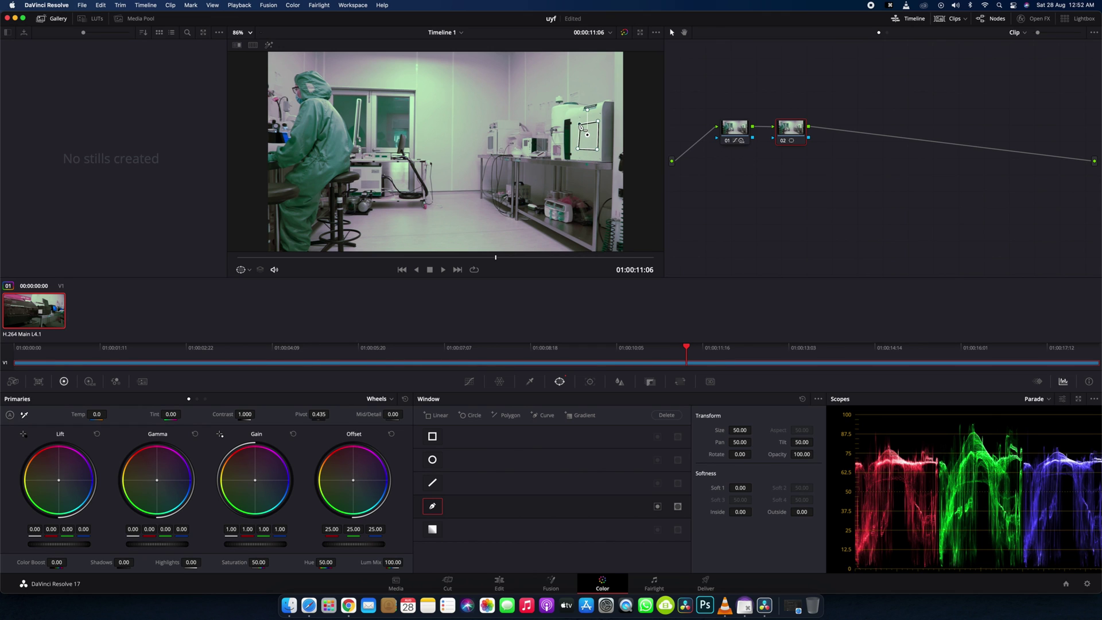
Isolate the windowed patch and balance its Gain to red 1.06, green 0.98, blue 1.06, and disable the window to grade the whole image
click(269, 45)
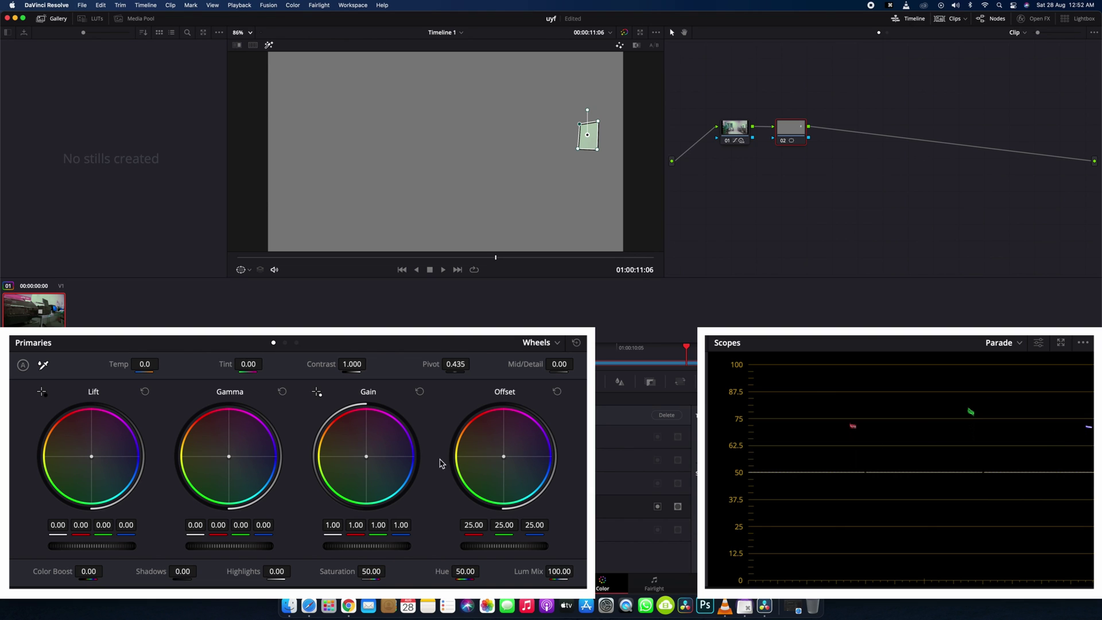
mouse_move(366, 459)
mouse_down()
mouse_move(350, 436)
mouse_move(374, 451)
mouse_up()
drag(370, 455, 376, 448)
click(269, 46)
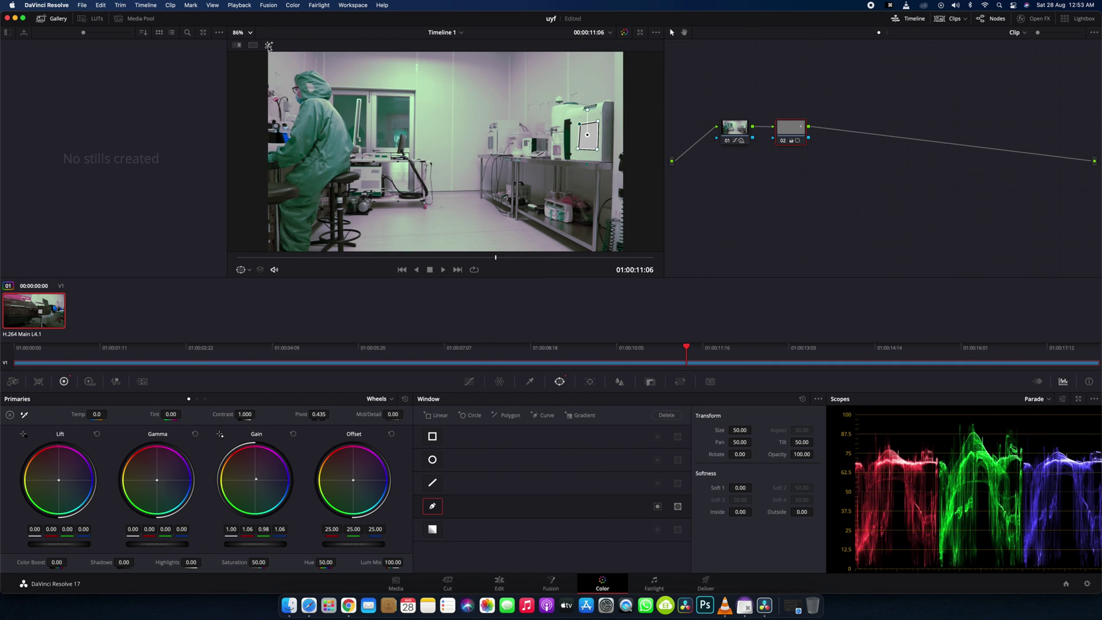
click(434, 511)
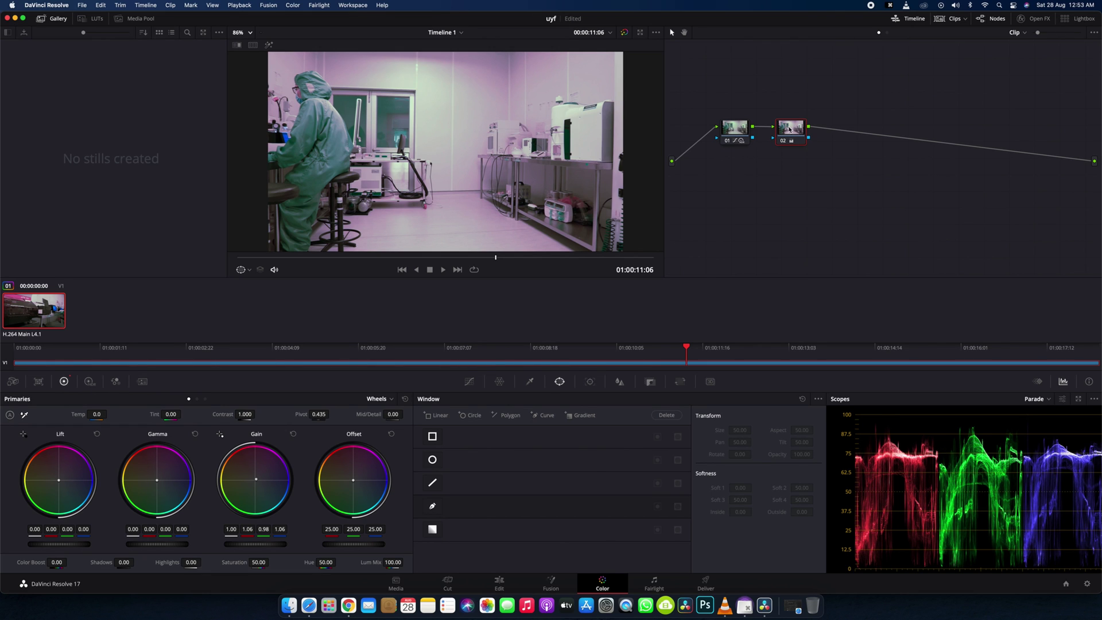
Add a third serial node, sample the pinkish upper wall with the HSL qualifier, and display the selection in highlight view
key(alt+s)
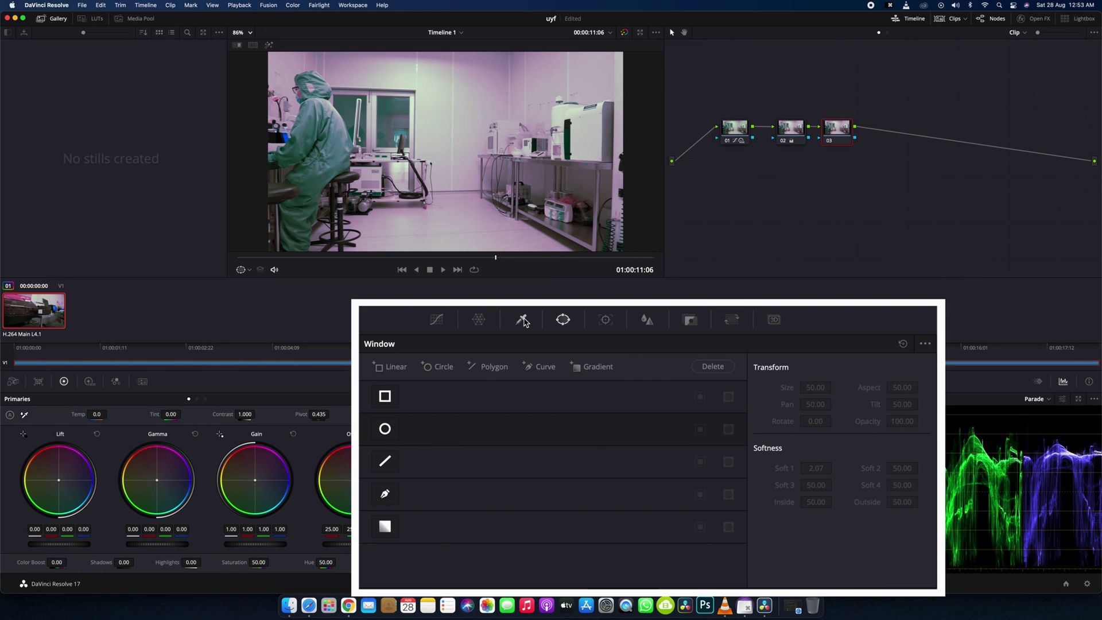
click(522, 320)
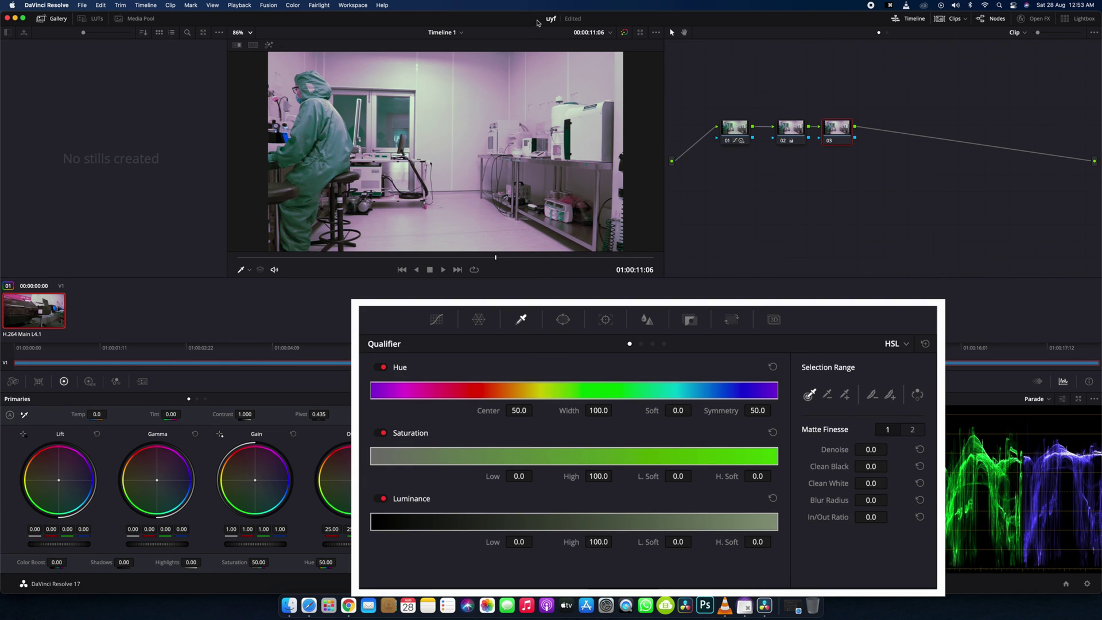
click(528, 68)
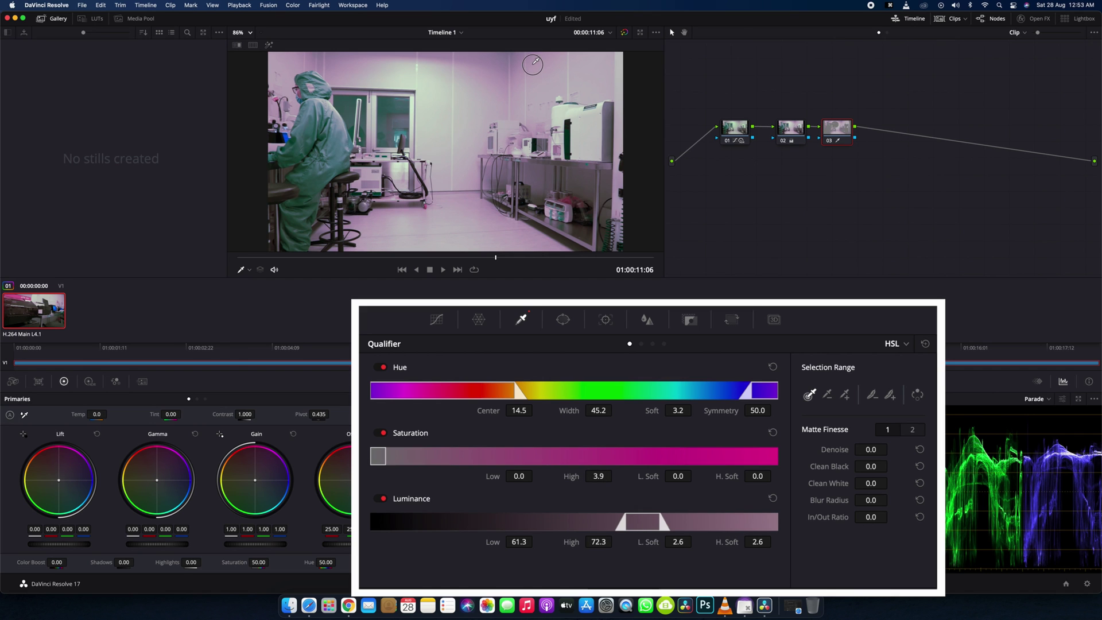
click(269, 46)
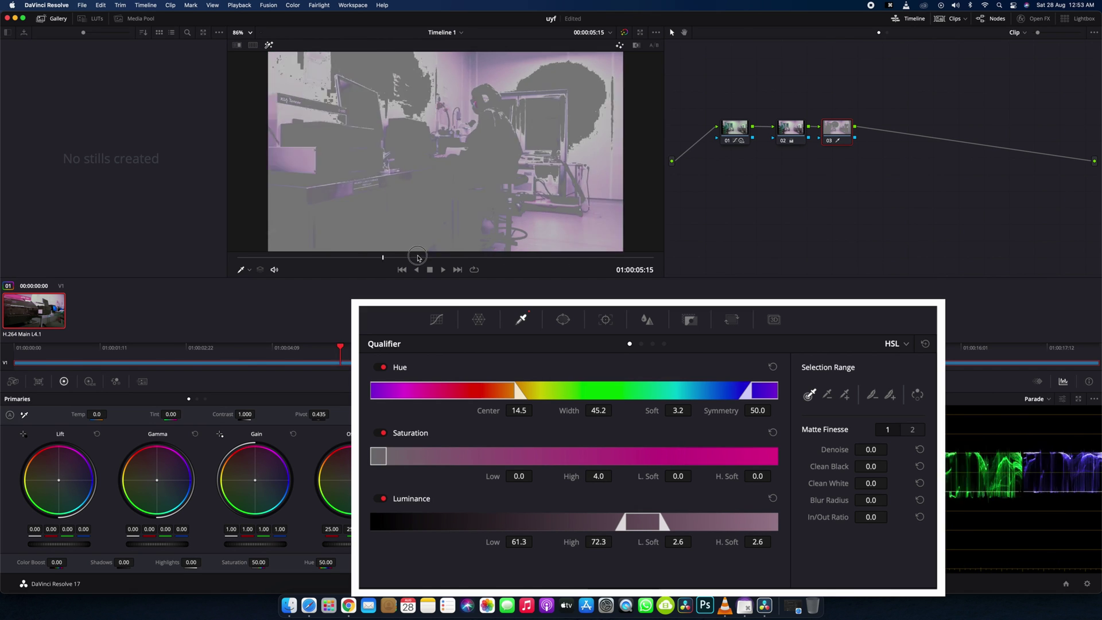
Refine the qualifier's hue to center 10.6, width 24.9, soft 9.7, and its saturation to high 10.9 with high softness 8.9
drag(515, 391, 413, 390)
drag(678, 411, 716, 413)
drag(756, 478, 793, 478)
drag(606, 475, 653, 477)
drag(757, 477, 773, 477)
Set luminance to 61.0–85.0 with softness 12.5 and 15.5, and the matte's Denoise to 25.2, Clean Black 5.7, Clean White 24.6, Blur Radius 38.5
drag(666, 528, 718, 527)
drag(623, 524, 621, 524)
drag(681, 543, 833, 555)
mouse_move(870, 450)
mouse_down()
mouse_move(899, 451)
mouse_move(906, 484)
mouse_move(858, 467)
mouse_up()
drag(871, 500, 919, 501)
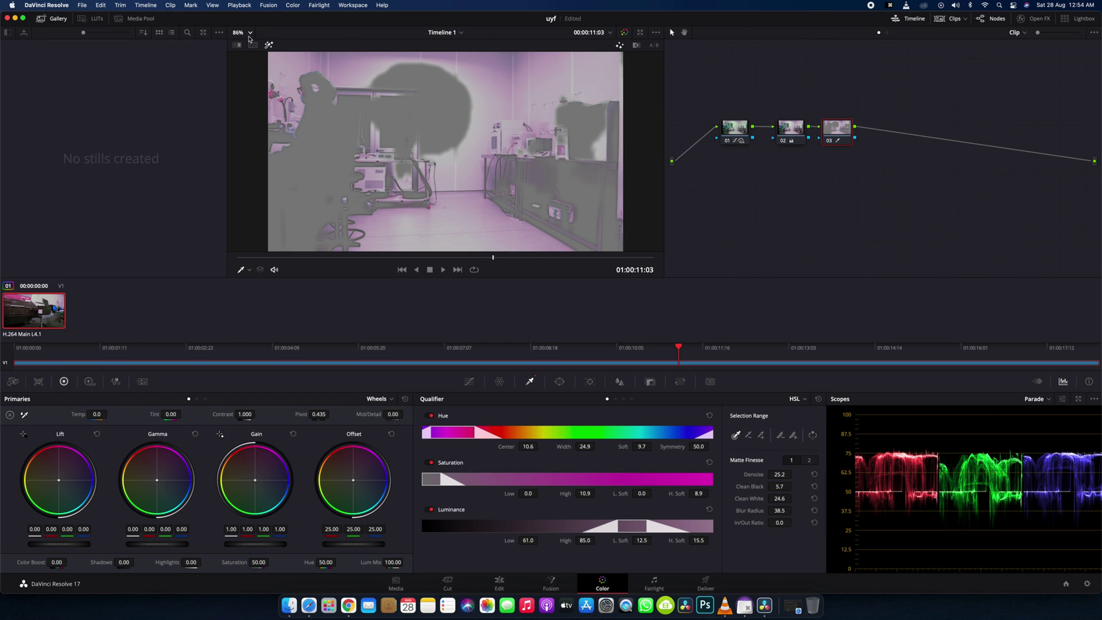
Return to the full image and shift the qualified area's Offset toward yellow-green to red 23.24, green 25.35, blue 21.84
click(268, 45)
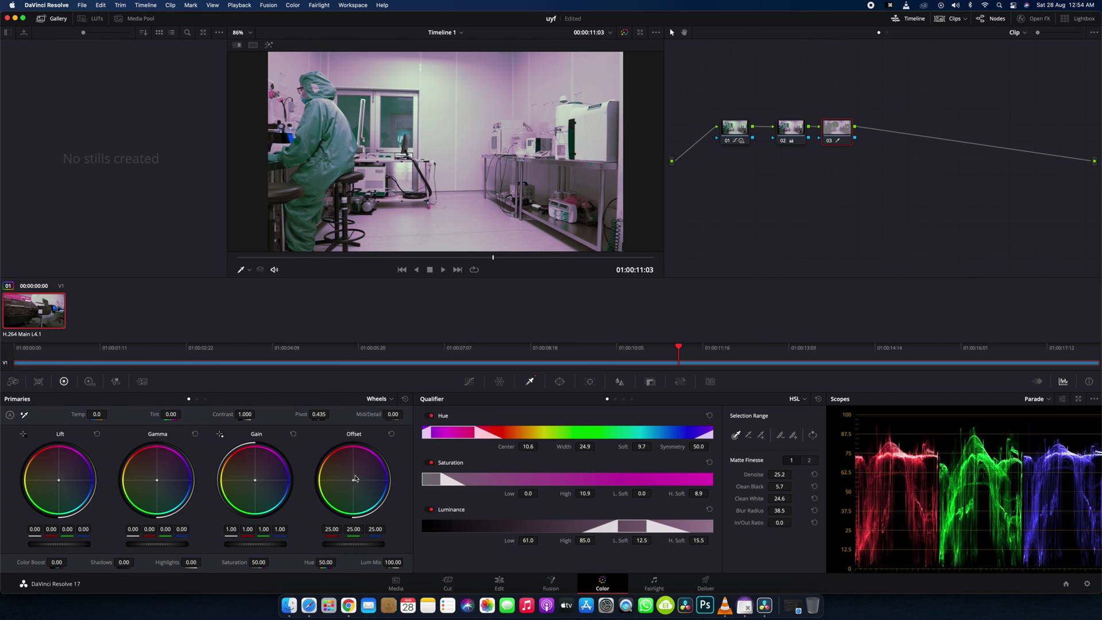
drag(353, 483, 346, 485)
mouse_move(493, 462)
mouse_down()
mouse_move(486, 457)
mouse_move(501, 459)
mouse_up()
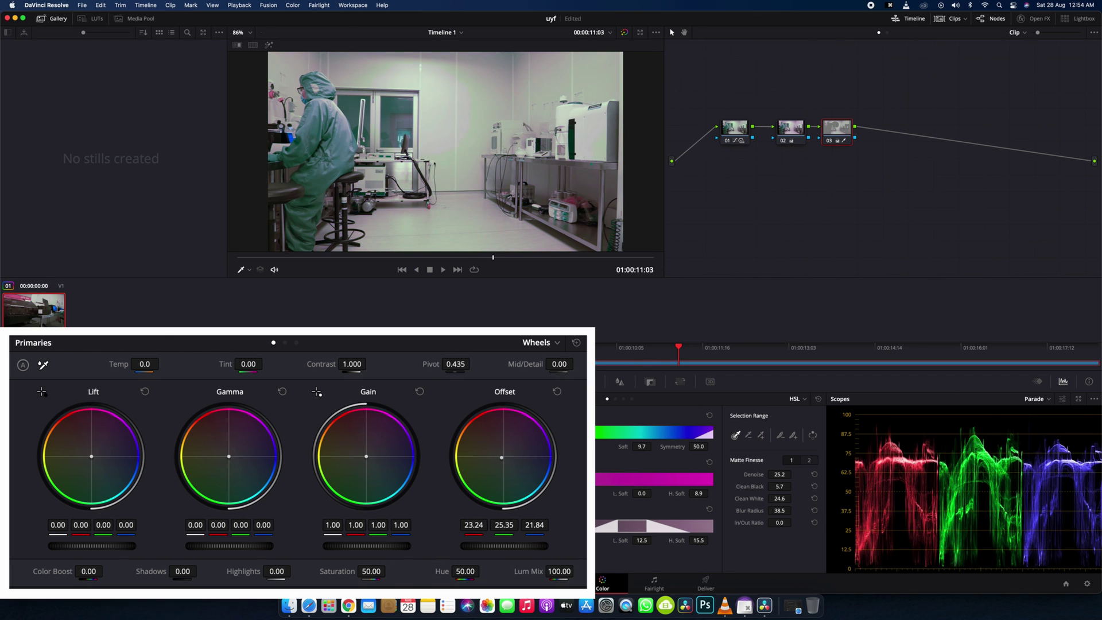
Shift node 03's Gamma to red -0.03, green 0.01, blue -0.01 and its Gain to red 0.98, green 1.01, blue 0.99
drag(365, 457, 355, 461)
double_click(358, 459)
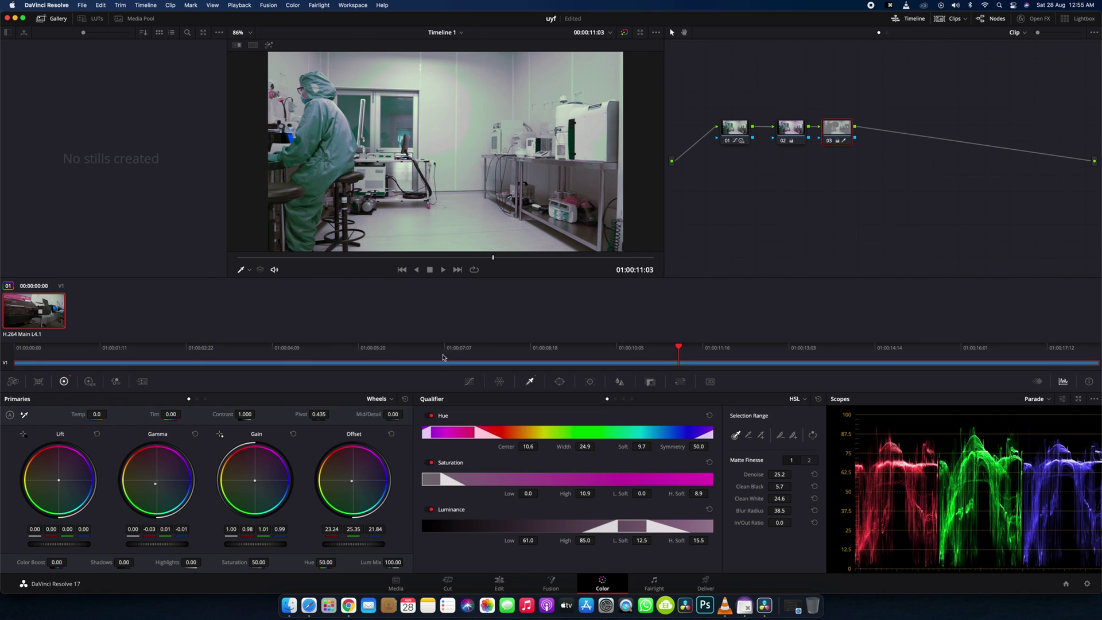
In highlight view, widen node 03's qualifier to hue center 84.2, width 70.3, luminance high 100.0 with high softness 0.0, and Clean White 97.7
click(524, 325)
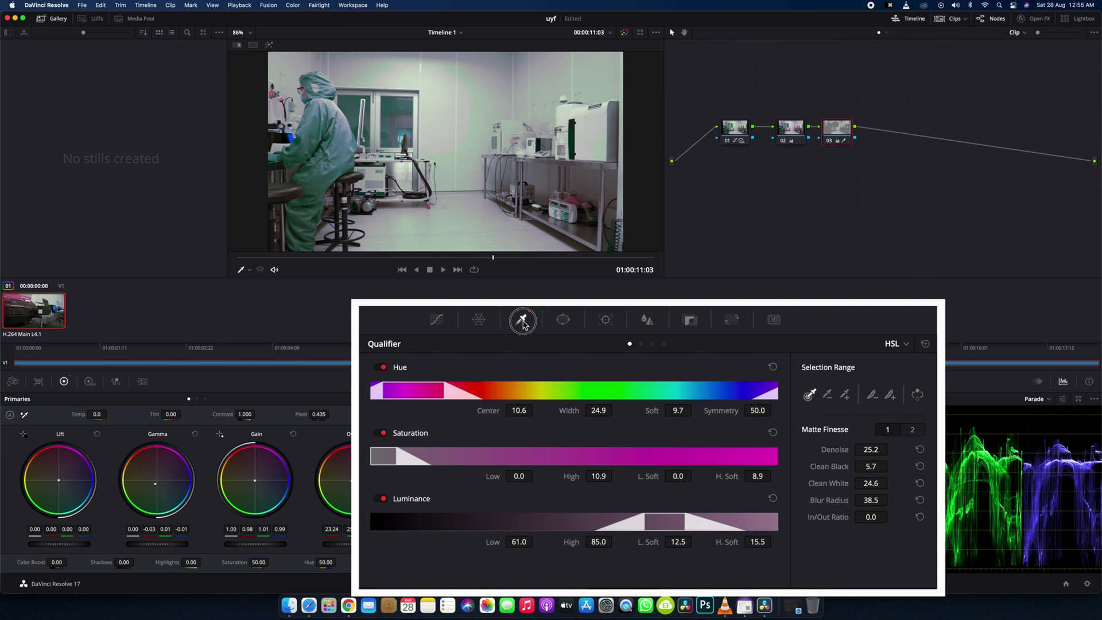
click(268, 46)
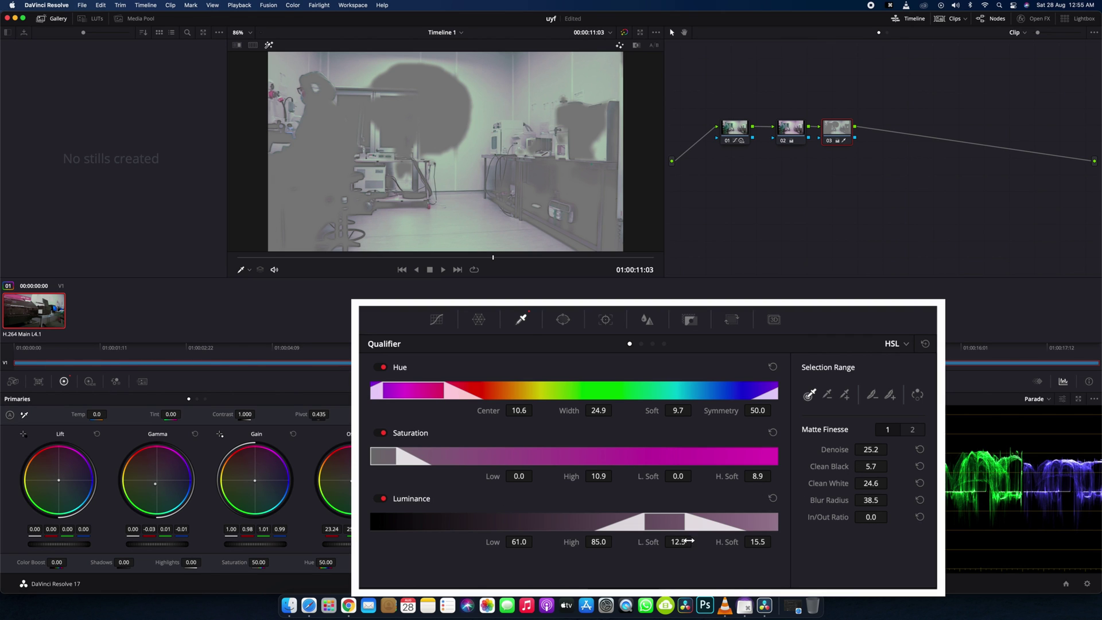
drag(685, 526, 807, 531)
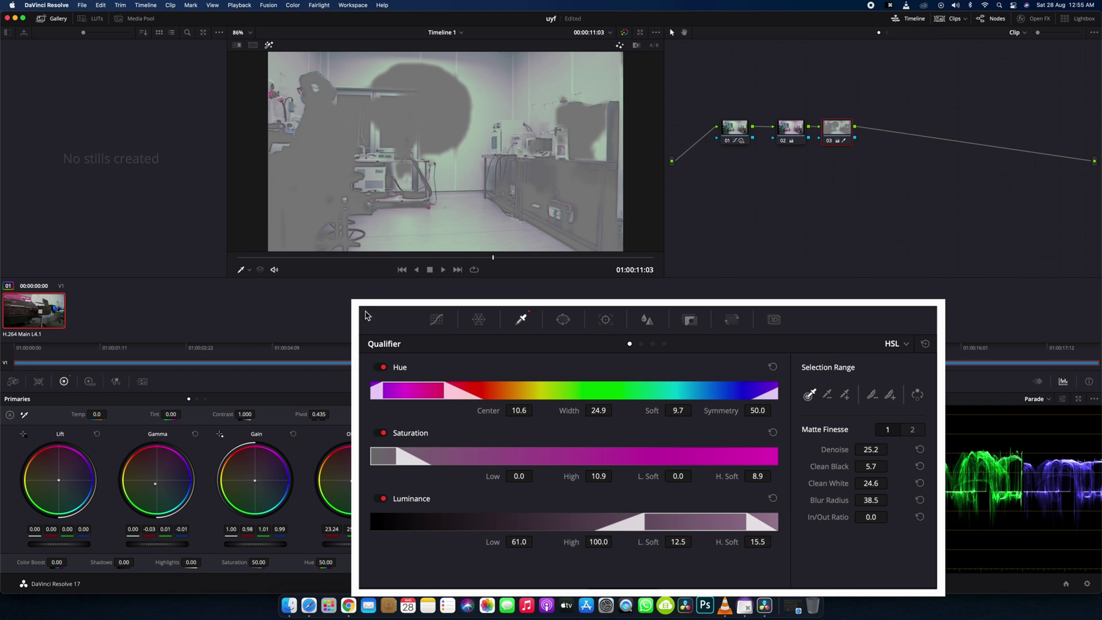
drag(428, 392, 745, 406)
mouse_move(610, 391)
mouse_down()
mouse_move(645, 389)
mouse_move(605, 388)
mouse_up()
drag(758, 542, 658, 538)
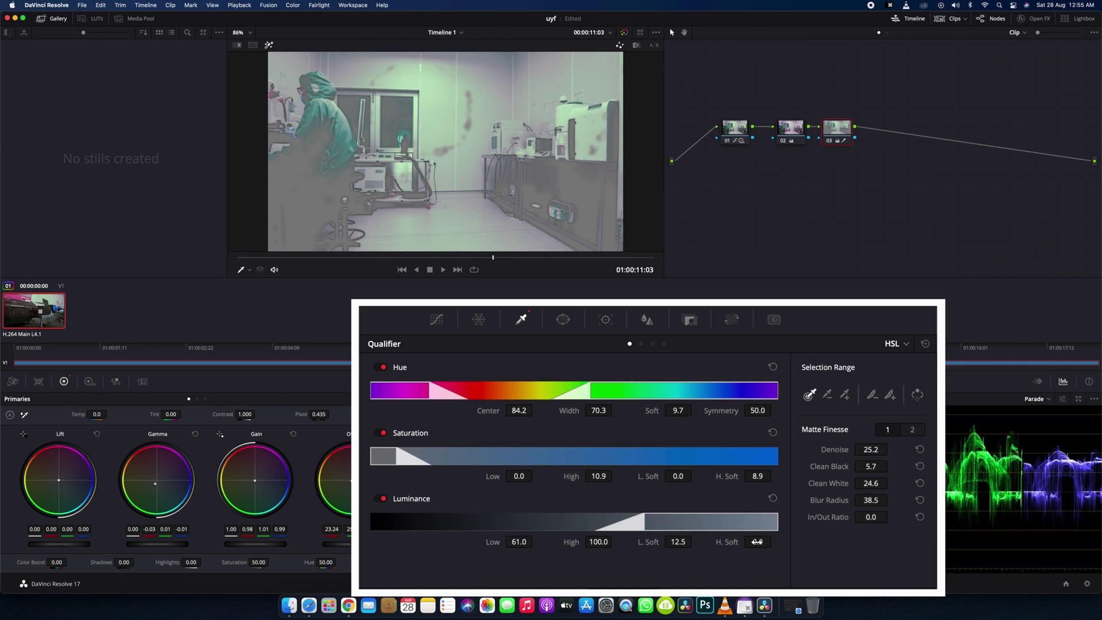
drag(872, 484, 891, 484)
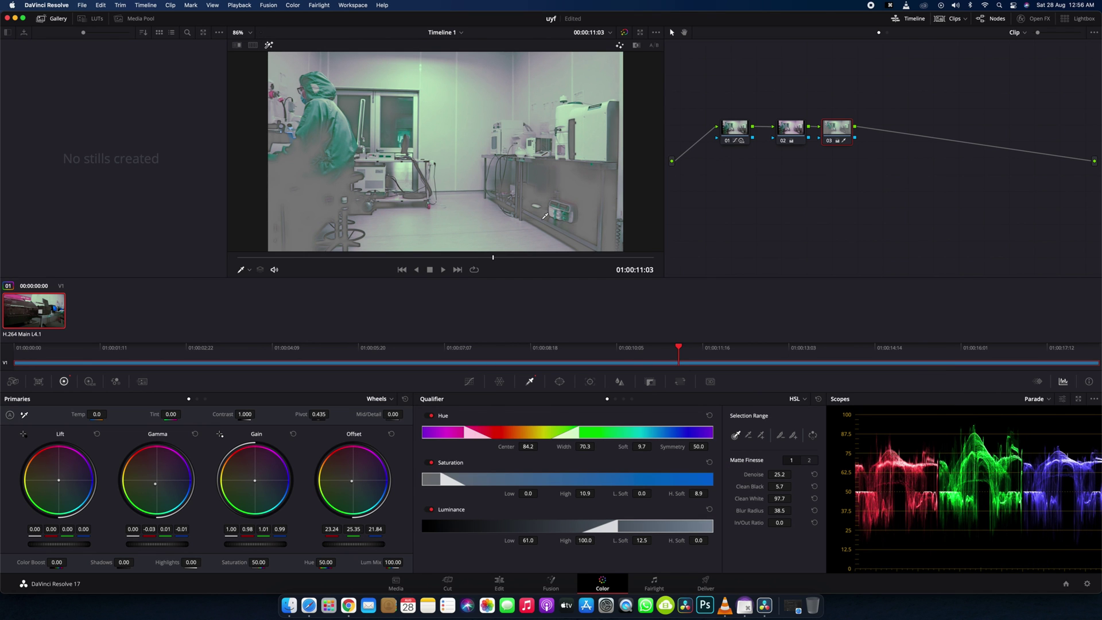
Check the matte on an earlier frame, return to the full image, and shift Gain to red 0.98, green 1.01, blue 0.97
drag(493, 258, 409, 256)
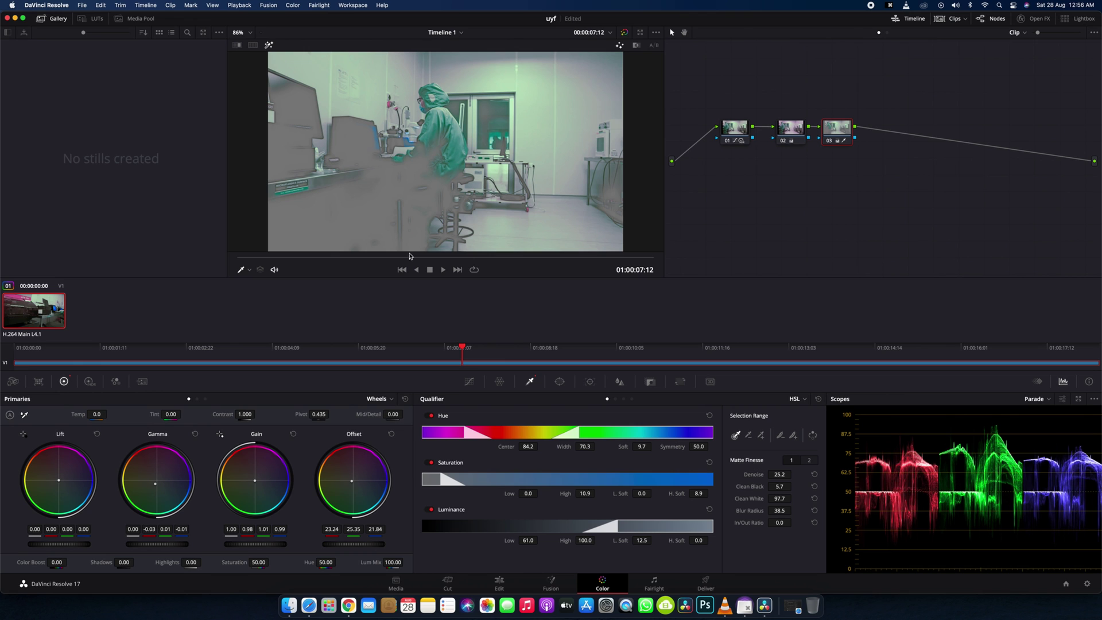
click(268, 46)
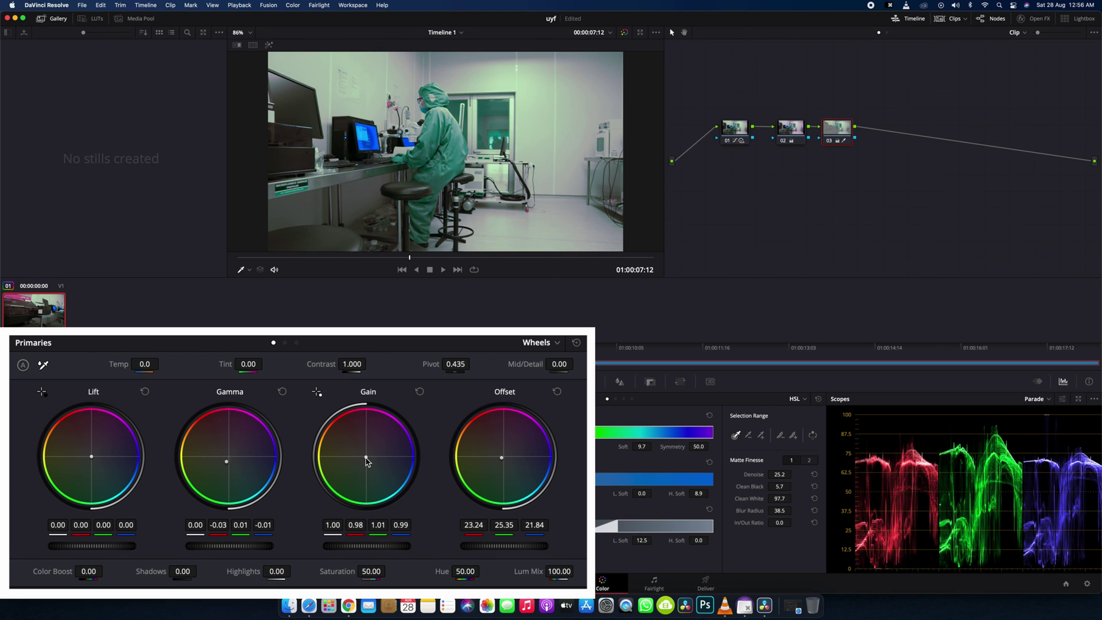
drag(366, 458, 361, 450)
drag(409, 258, 464, 257)
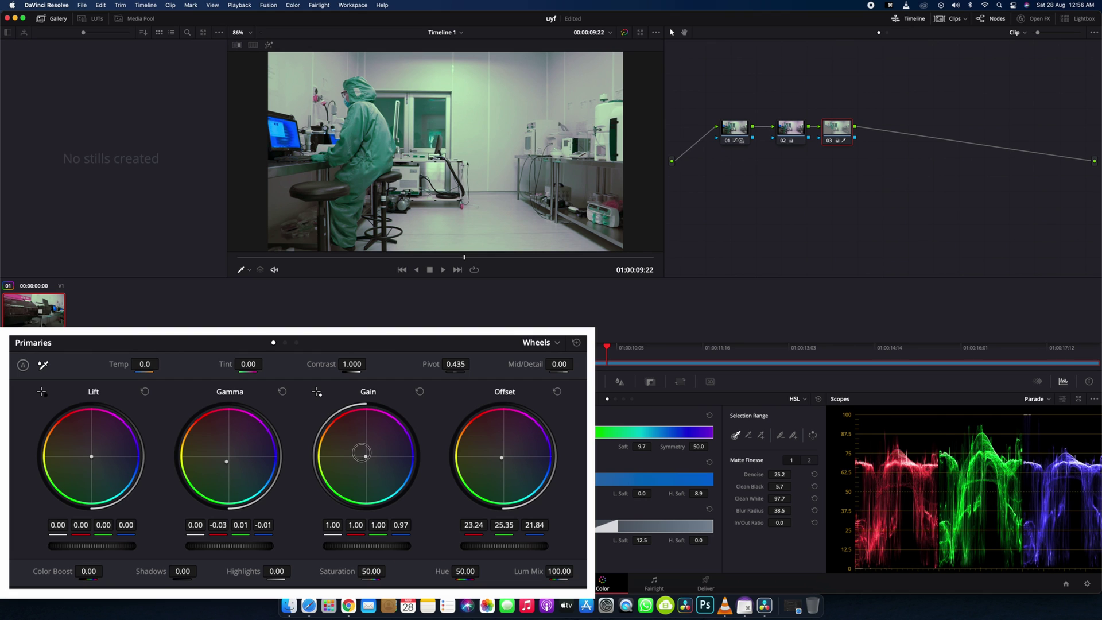
Add a parallel node alongside node 03 and label it "baju"
drag(839, 137, 850, 133)
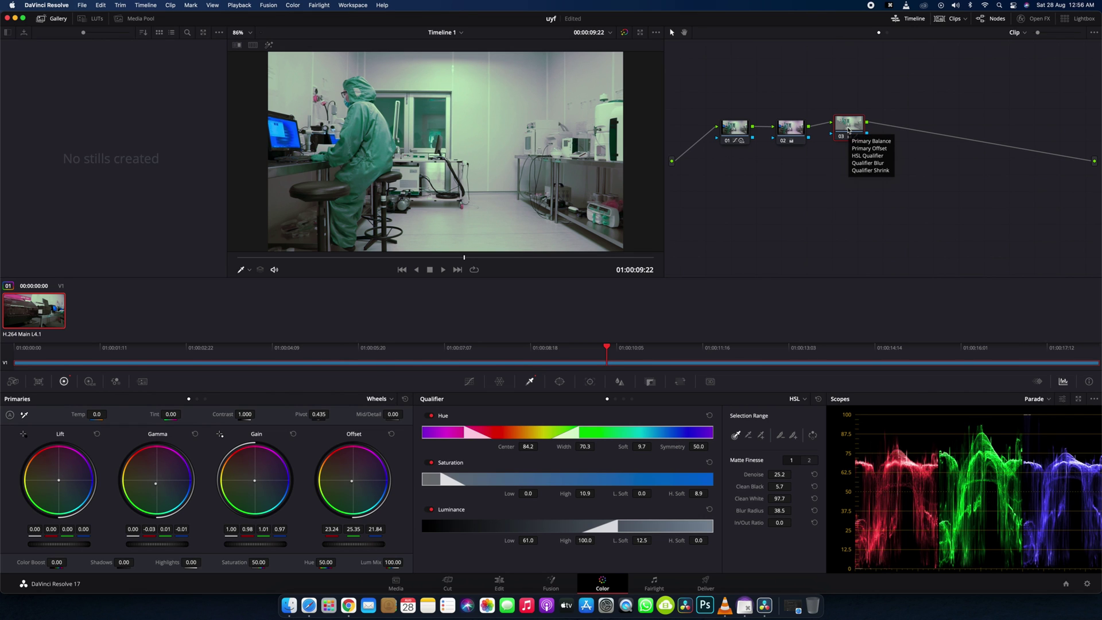
key(alt+p)
drag(891, 130, 894, 140)
click(855, 175)
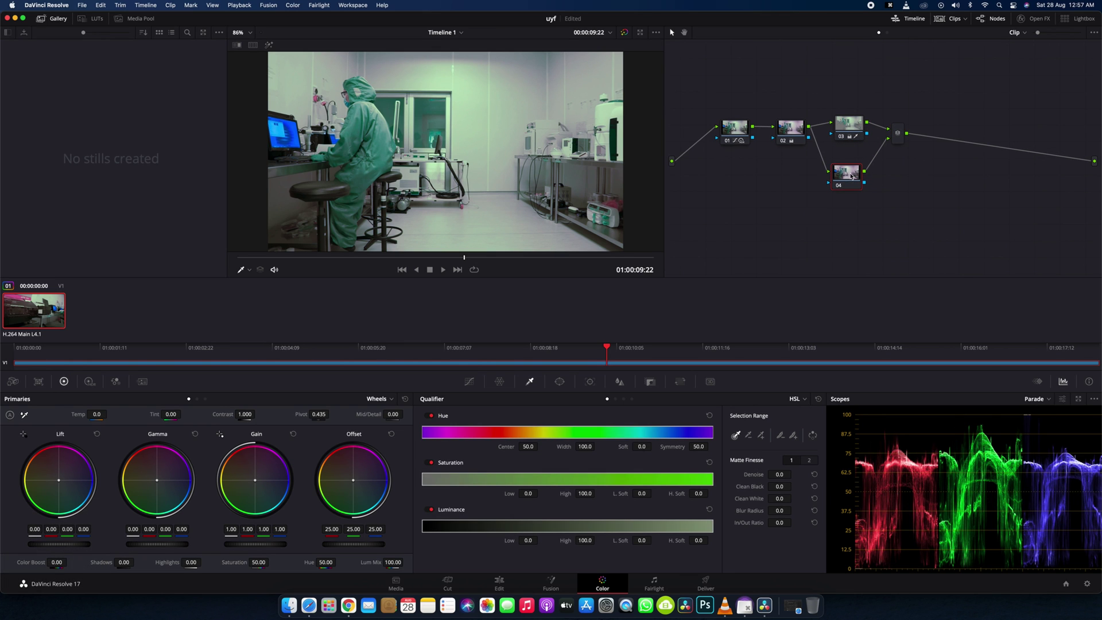
right_click(849, 176)
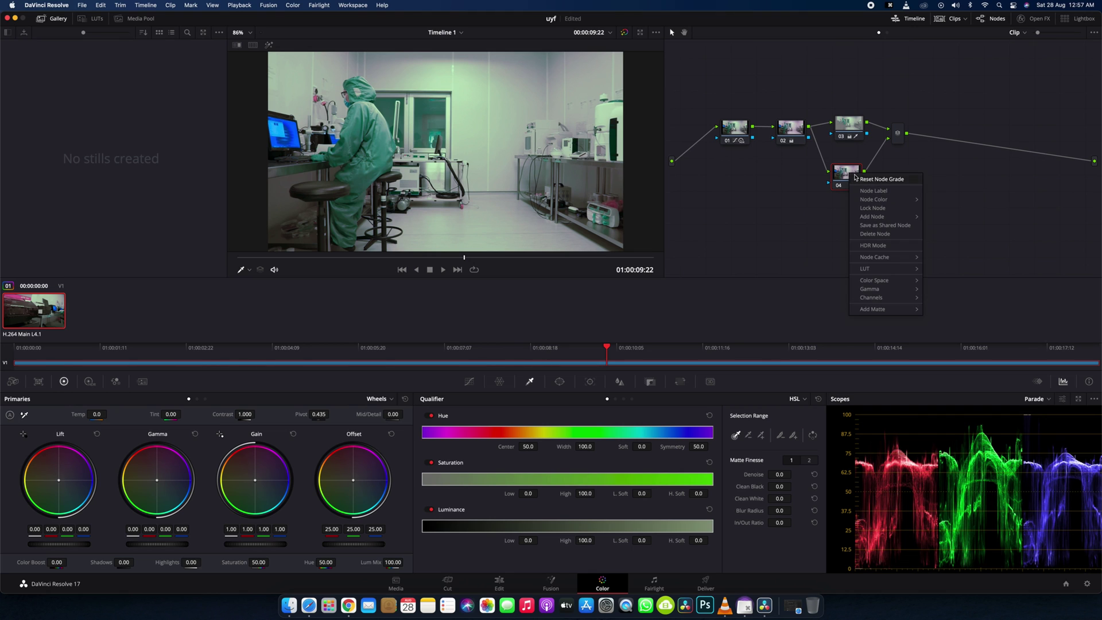
click(861, 193)
text(baju)
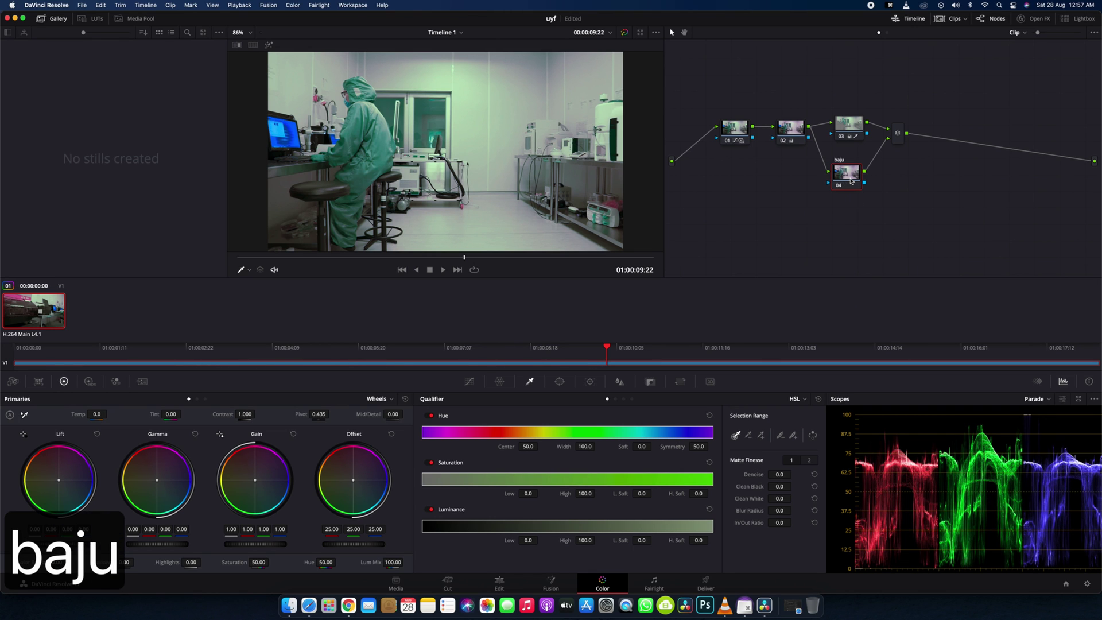
Rearrange the first two nodes, the baju node and the parallel mixer into a tidier layout in the node graph
drag(797, 129, 727, 126)
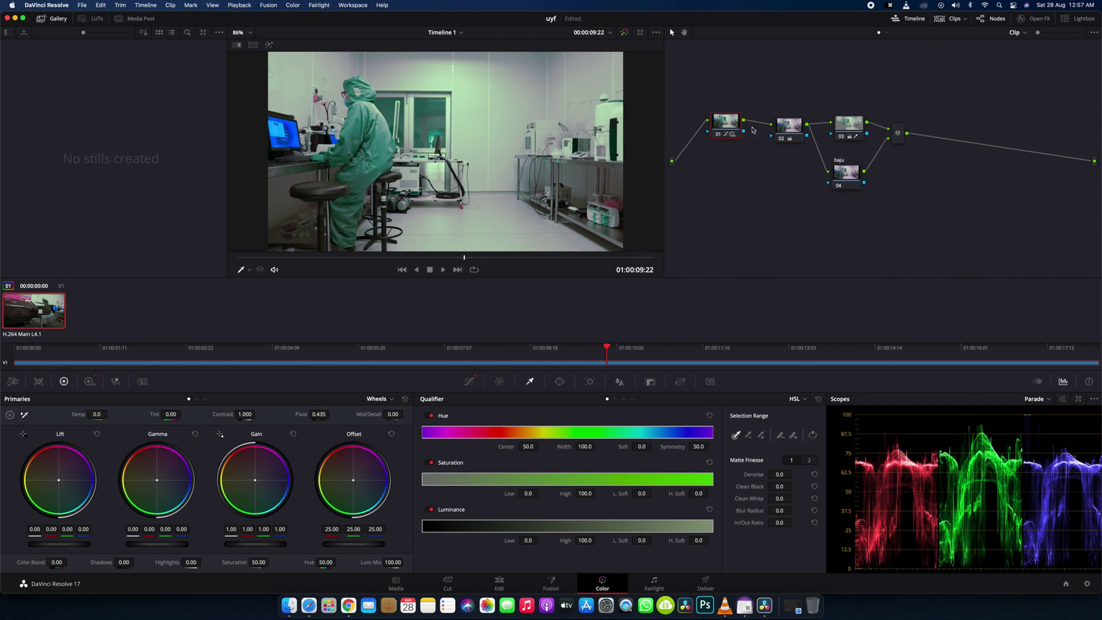
drag(796, 128, 794, 124)
drag(843, 176, 843, 179)
drag(898, 136, 899, 131)
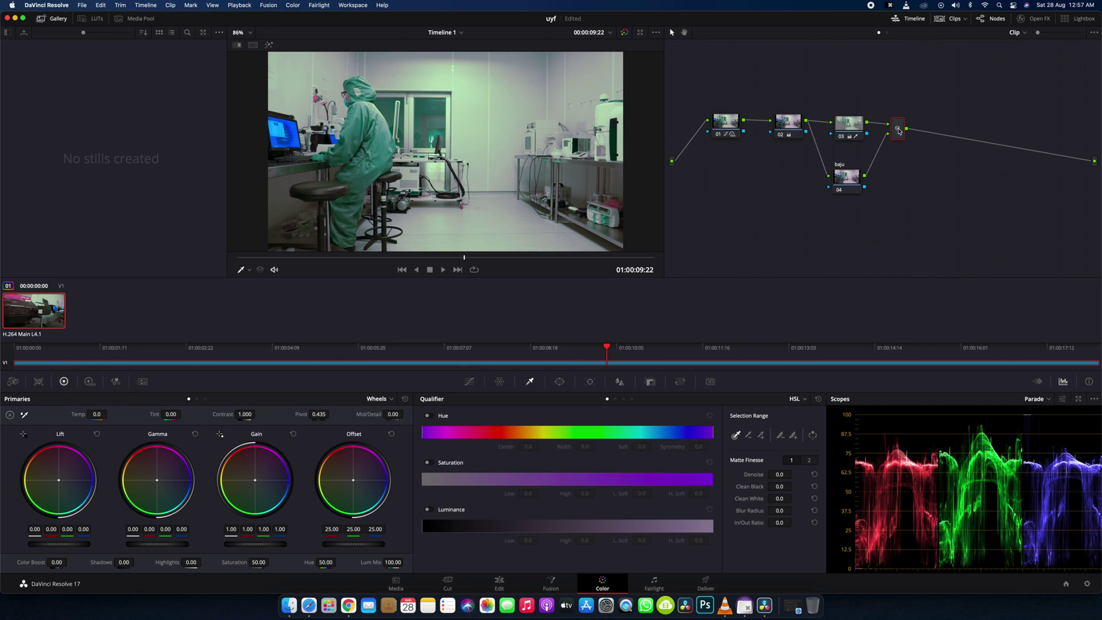
On the baju node, sample the worker's green suit with the HSL qualifier and extend the sample down the suit in highlight view
click(846, 179)
drag(842, 179, 843, 179)
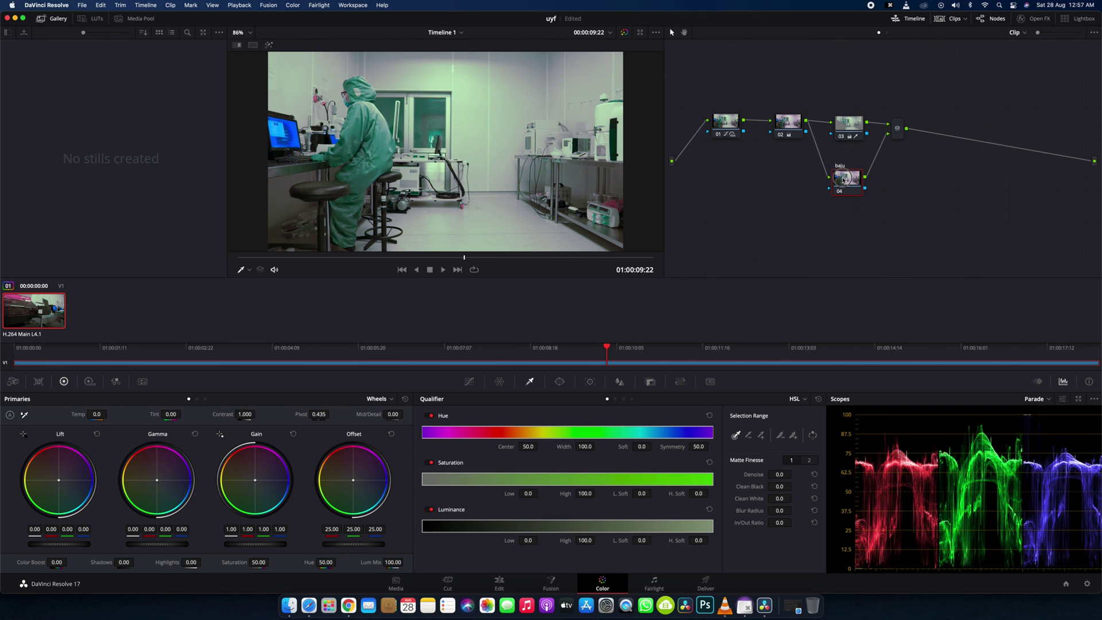
click(388, 129)
key(shift+h)
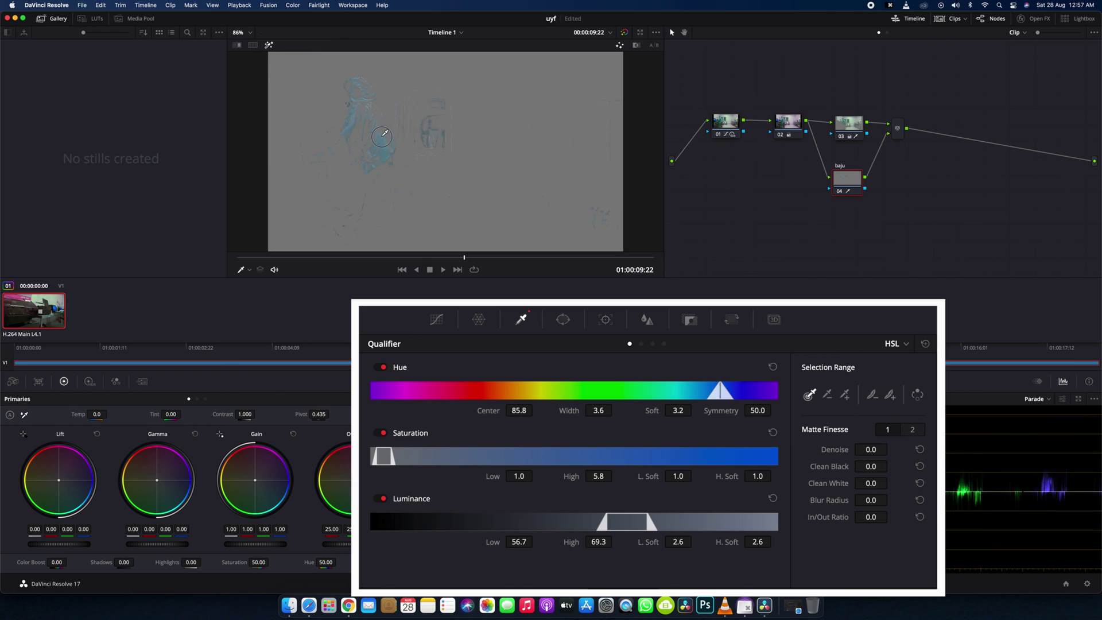
scroll(358, 192, down, 1)
drag(363, 182, 349, 237)
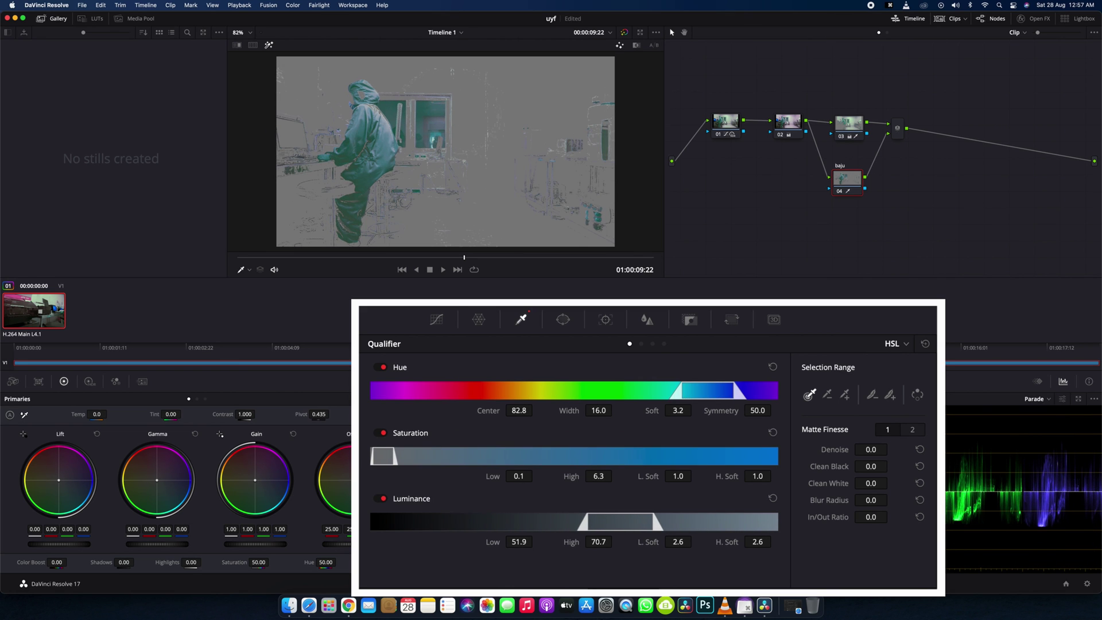
Refine the suit matte to hue center 83.8, width 27.6, saturation high 9.7, luminance 53.7–84.0, Denoise 33.1, Blur Radius 15.5, and compare it with the full image
drag(682, 395, 709, 393)
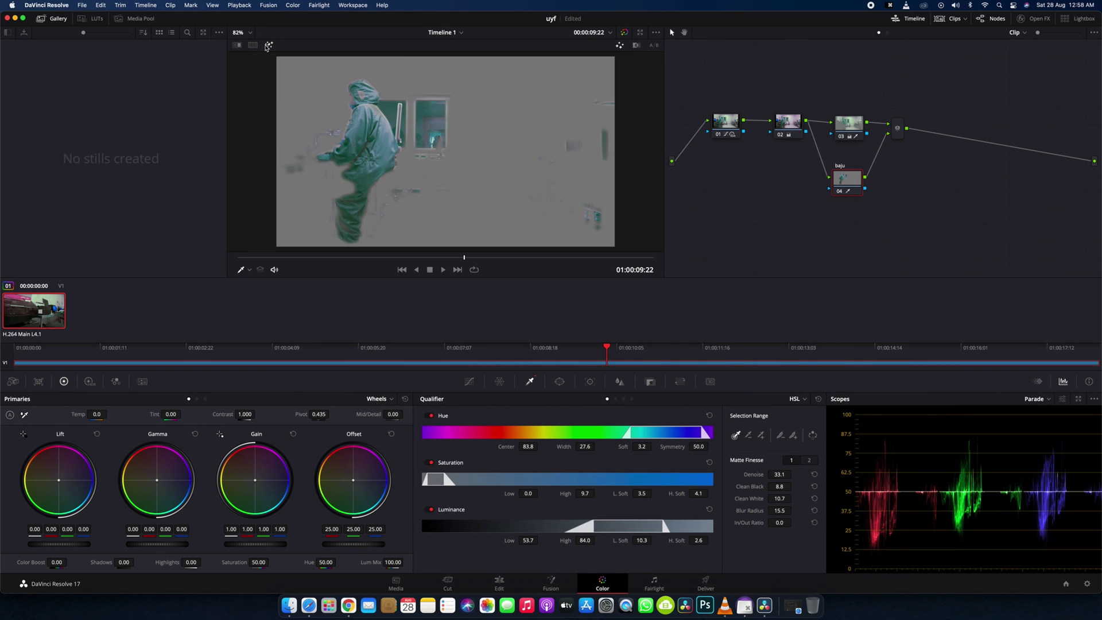
click(268, 46)
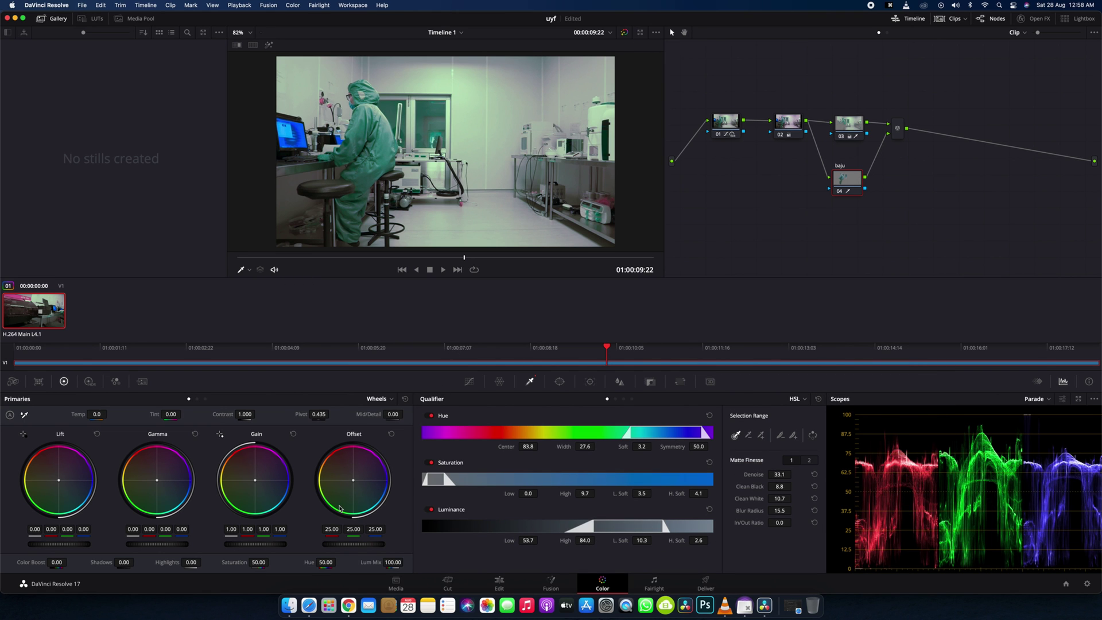
click(268, 45)
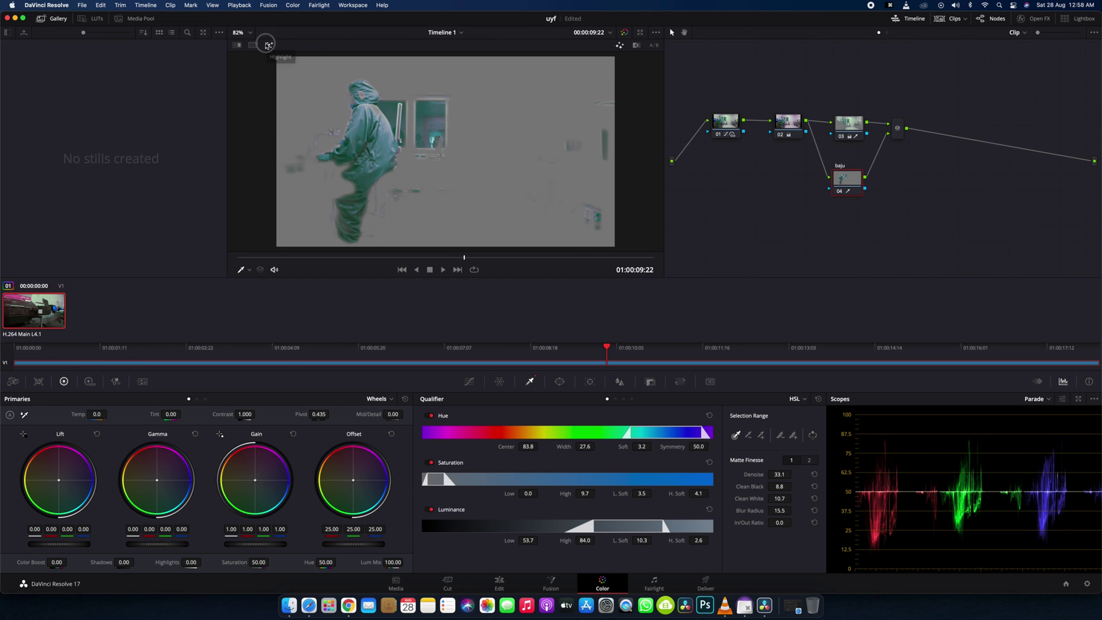
click(268, 46)
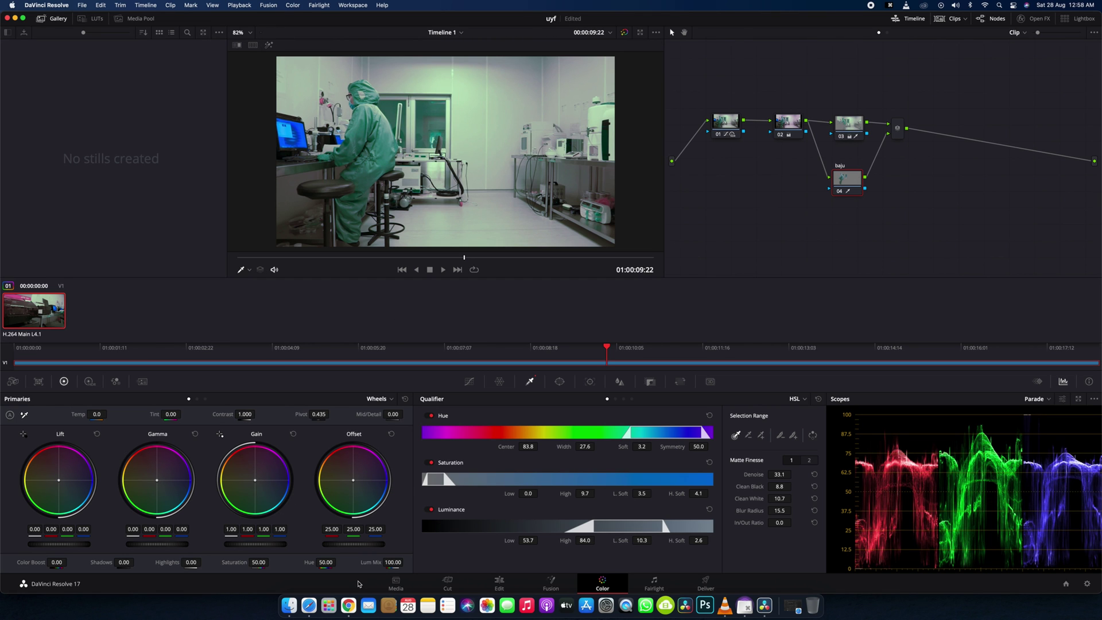
Set the suit's Saturation to 64.80 and Offset to red 20.75, green 25.26, blue 28.09, and play back the clip to review it
drag(258, 563, 259, 562)
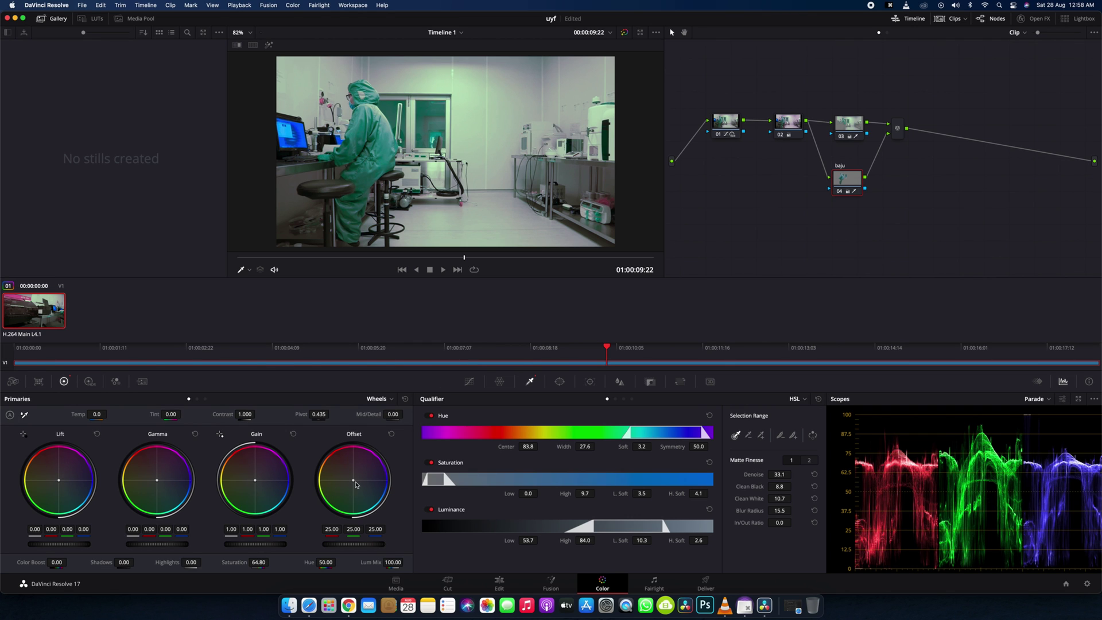
drag(354, 483, 372, 505)
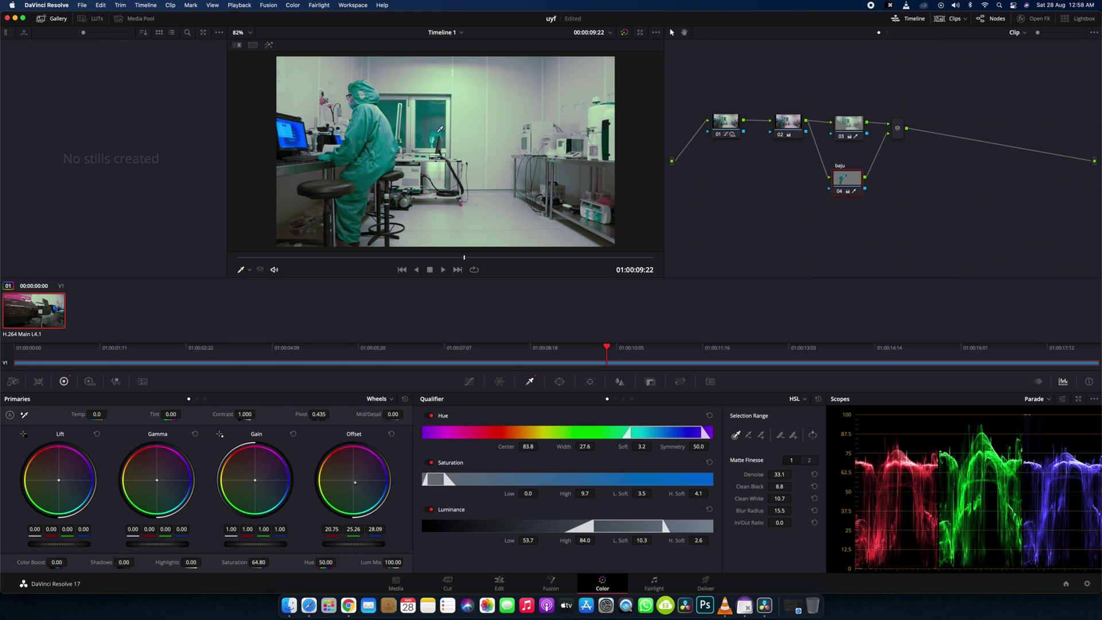
drag(464, 258, 332, 260)
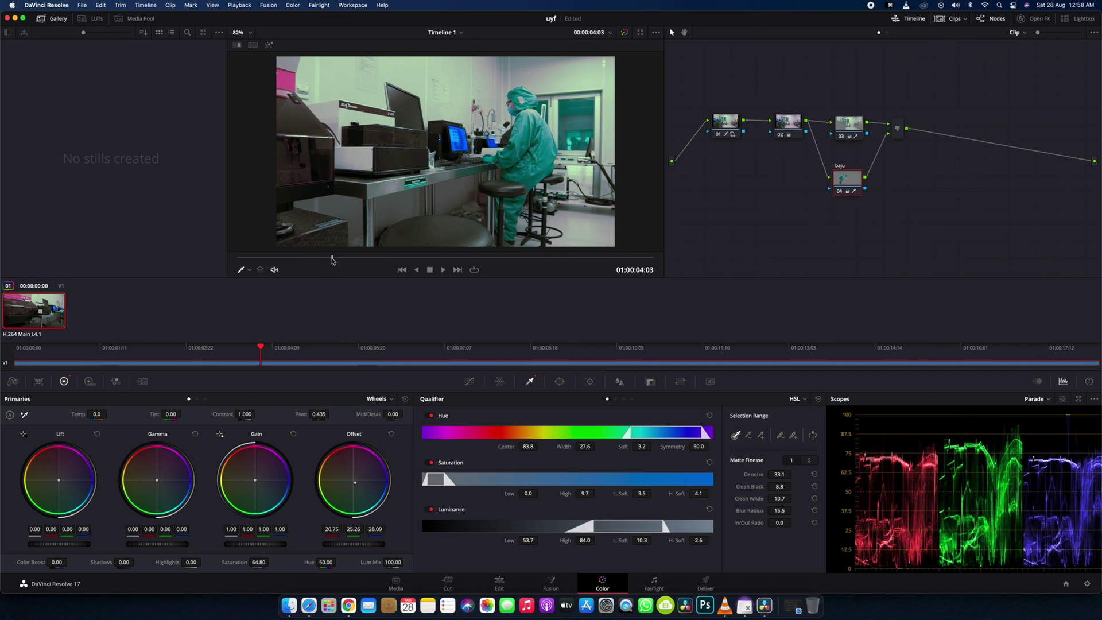
key(space)
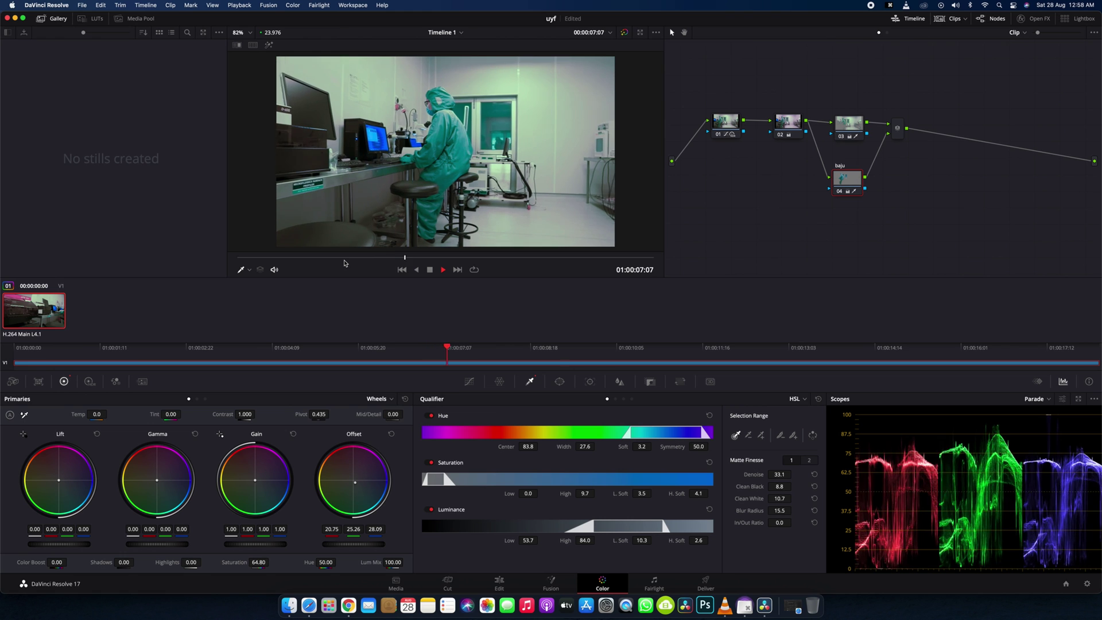
key(space)
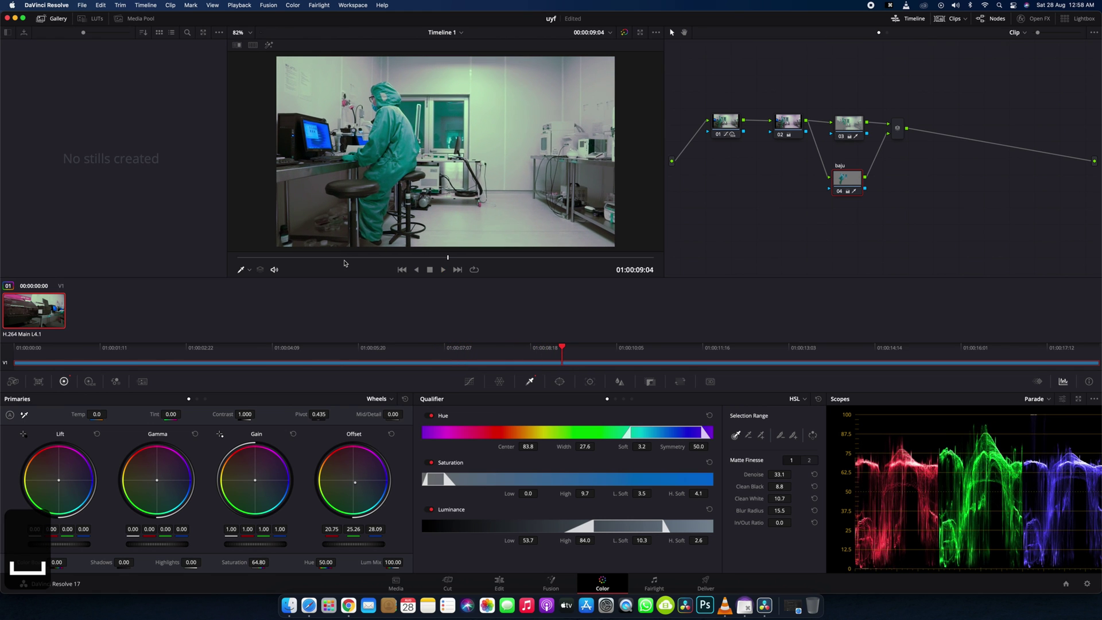
Toggle node 03 off and on to compare its wall correction, and align it with the neighbouring nodes
click(857, 135)
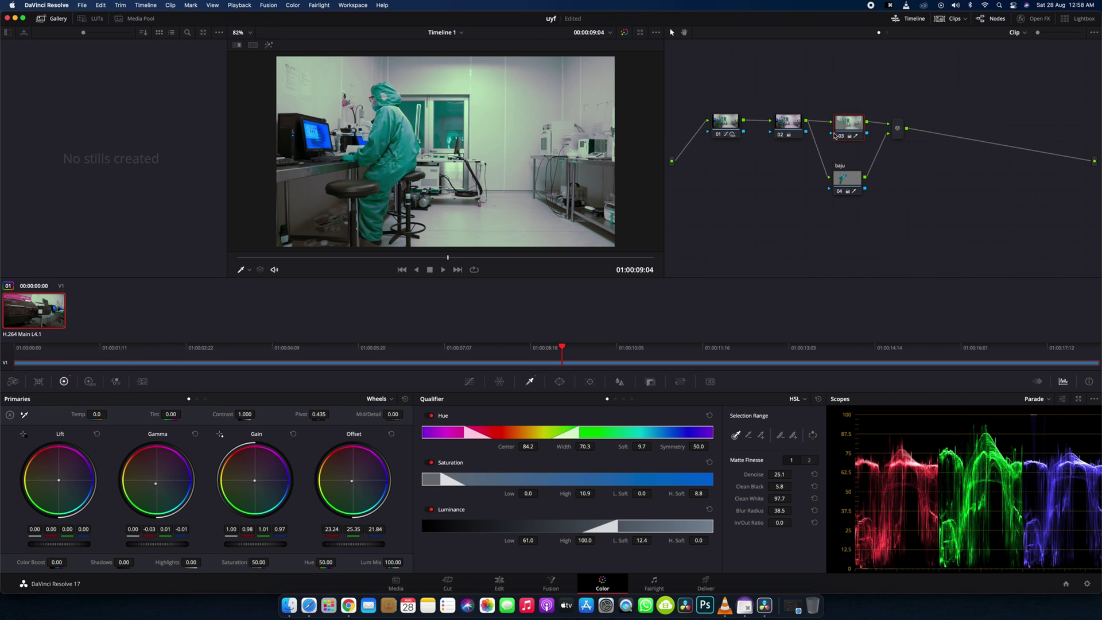
click(840, 136)
click(839, 137)
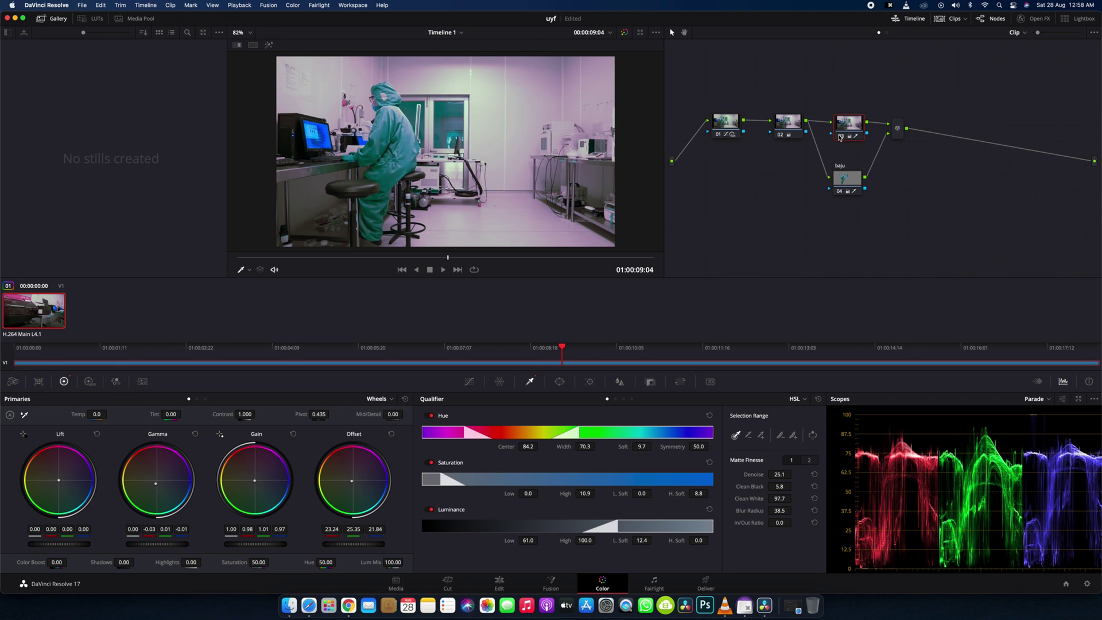
click(840, 136)
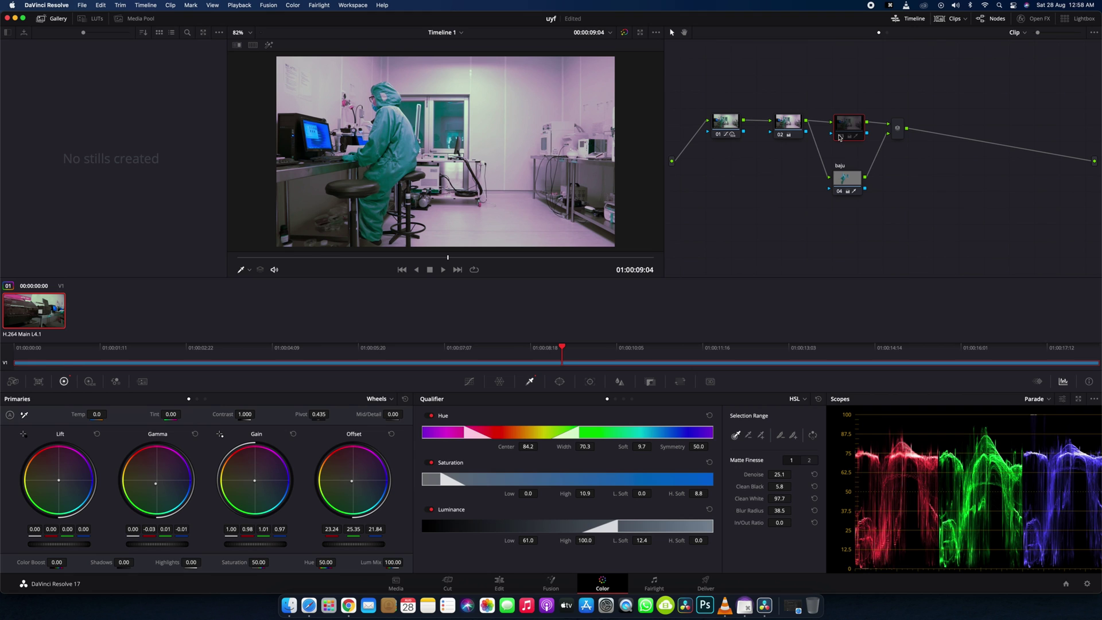
click(839, 137)
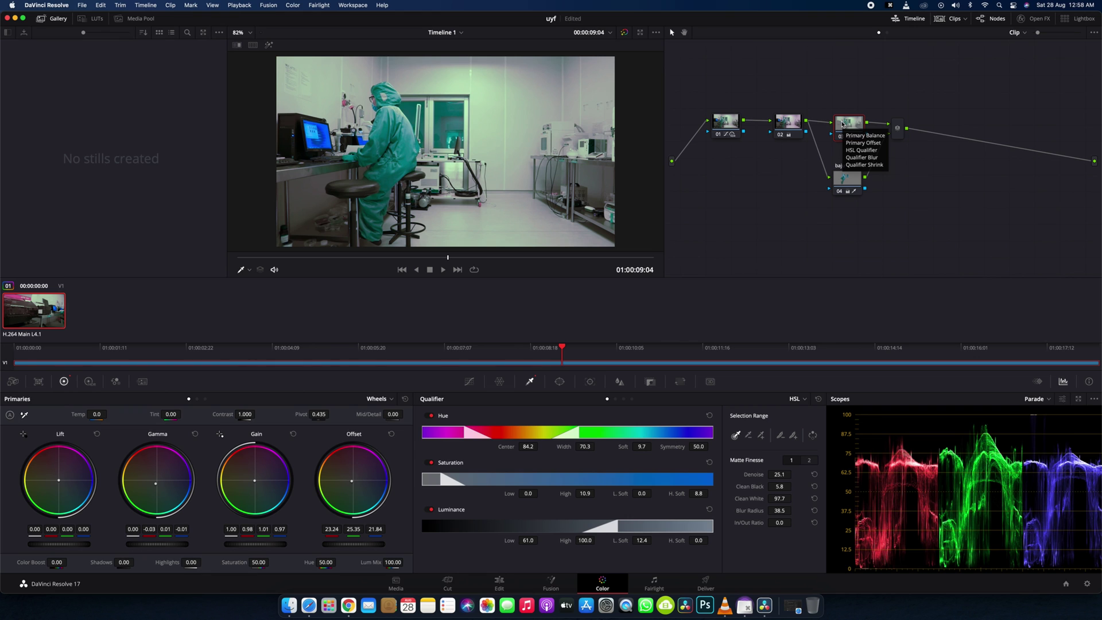
drag(853, 128, 852, 122)
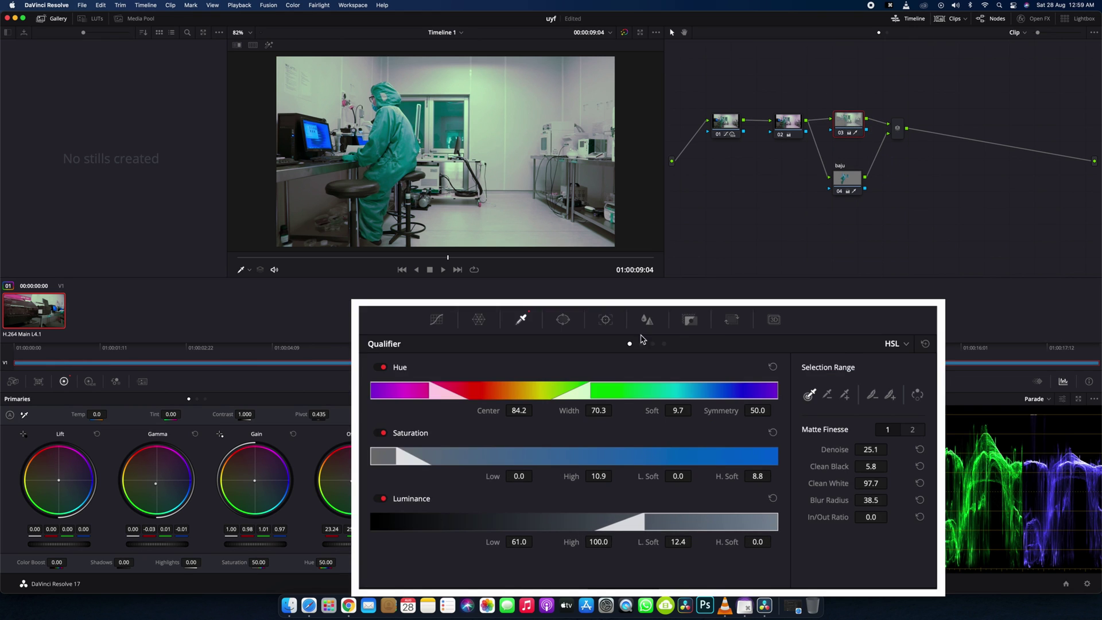
On node 03, use the Lum Vs Sat curve to desaturate the highlights, lowering the white end to the minimum and Input Lum 0.88 to 0.40 saturation
click(437, 320)
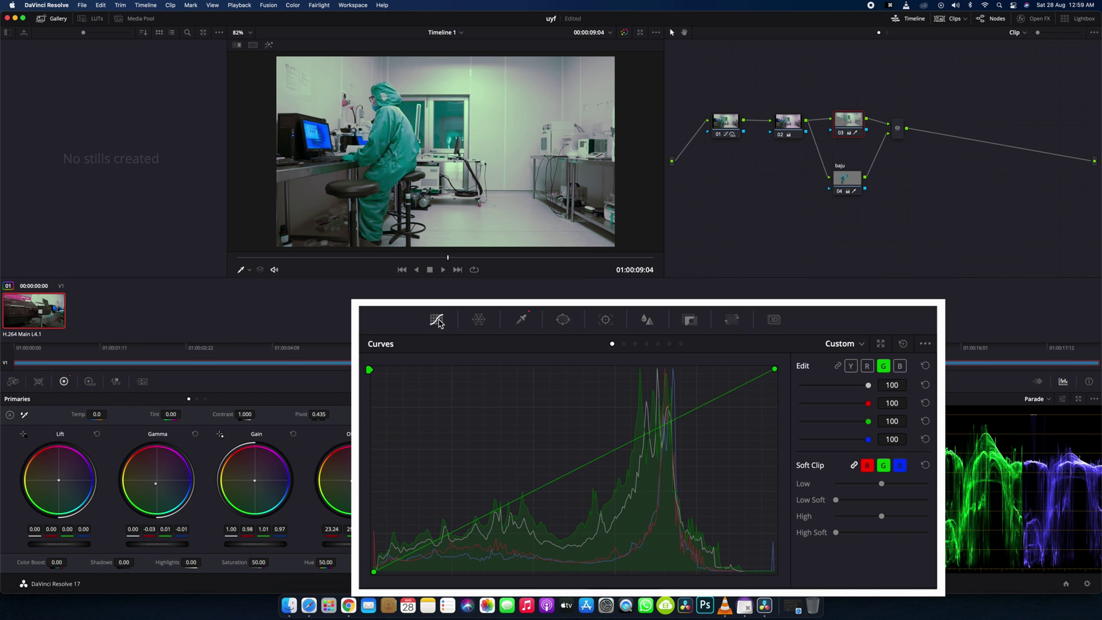
click(646, 344)
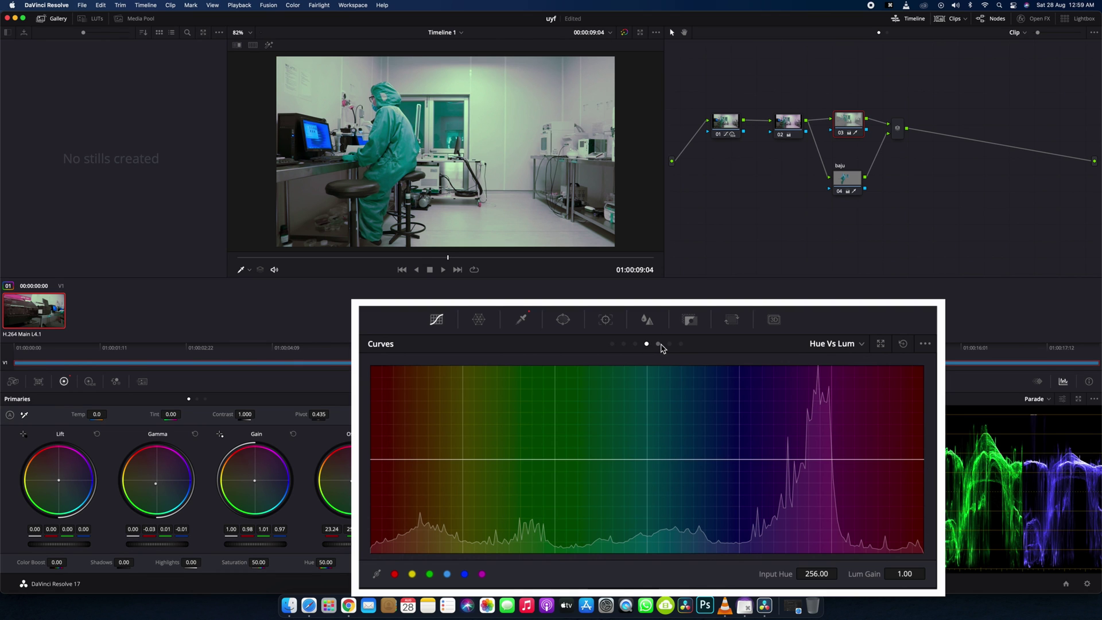
click(658, 345)
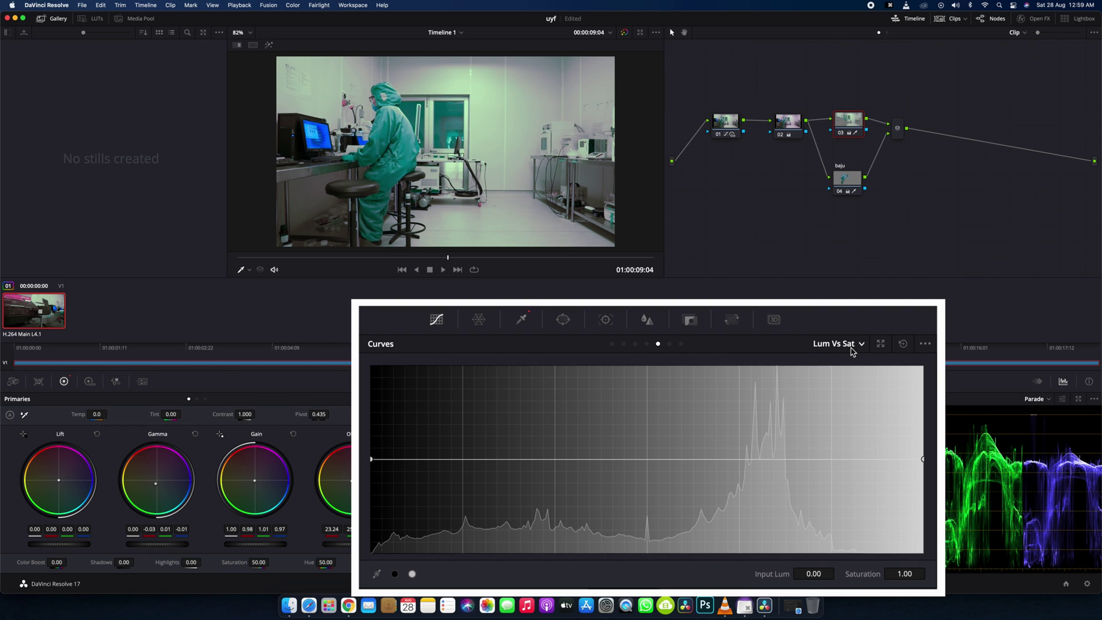
click(488, 103)
drag(924, 459, 923, 553)
drag(846, 460, 858, 514)
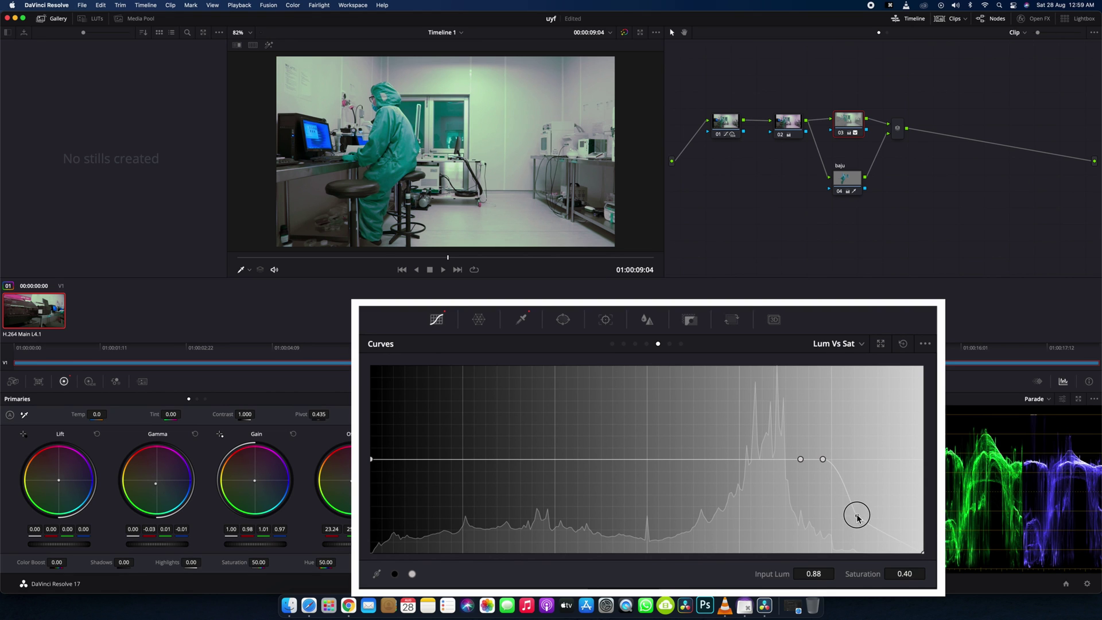
Widen the Lum Vs Sat falloff to start near mid-luminance, with a control point at Input Lum 0.69 and Saturation 0.52
drag(823, 460, 775, 460)
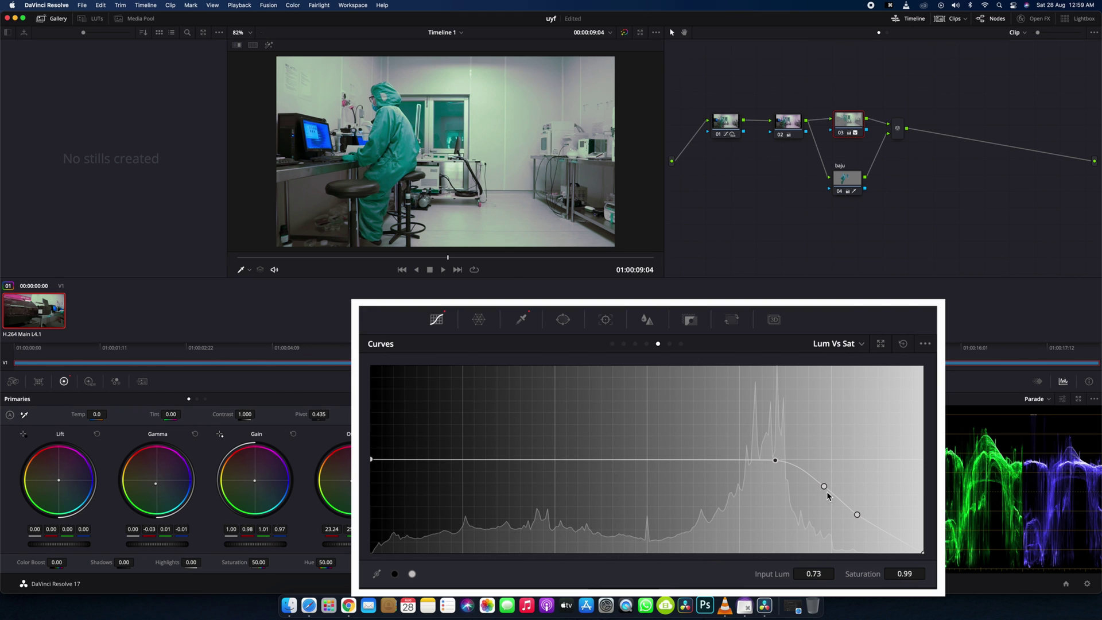
drag(825, 488, 820, 509)
drag(775, 461, 748, 459)
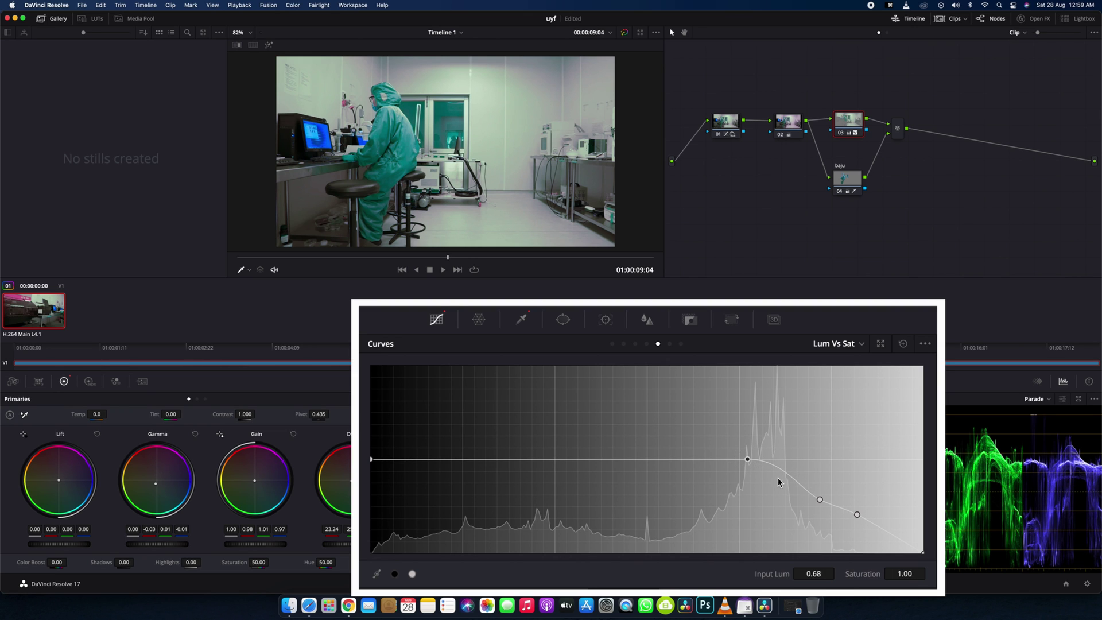
mouse_move(820, 503)
mouse_down()
mouse_move(856, 518)
mouse_move(853, 534)
mouse_move(802, 505)
mouse_up()
drag(747, 460, 651, 460)
drag(802, 504, 755, 506)
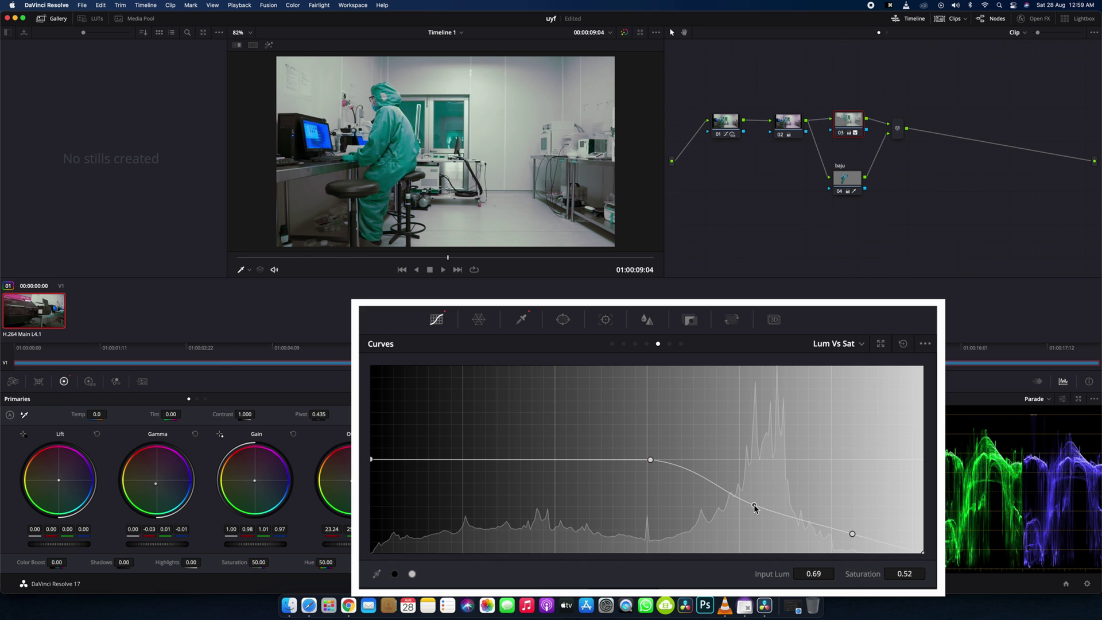
Review the corrected clip by scrubbing and full-screen playback, and compare it with the ungraded orange clip 02
drag(449, 258, 584, 263)
click(239, 256)
key(p)
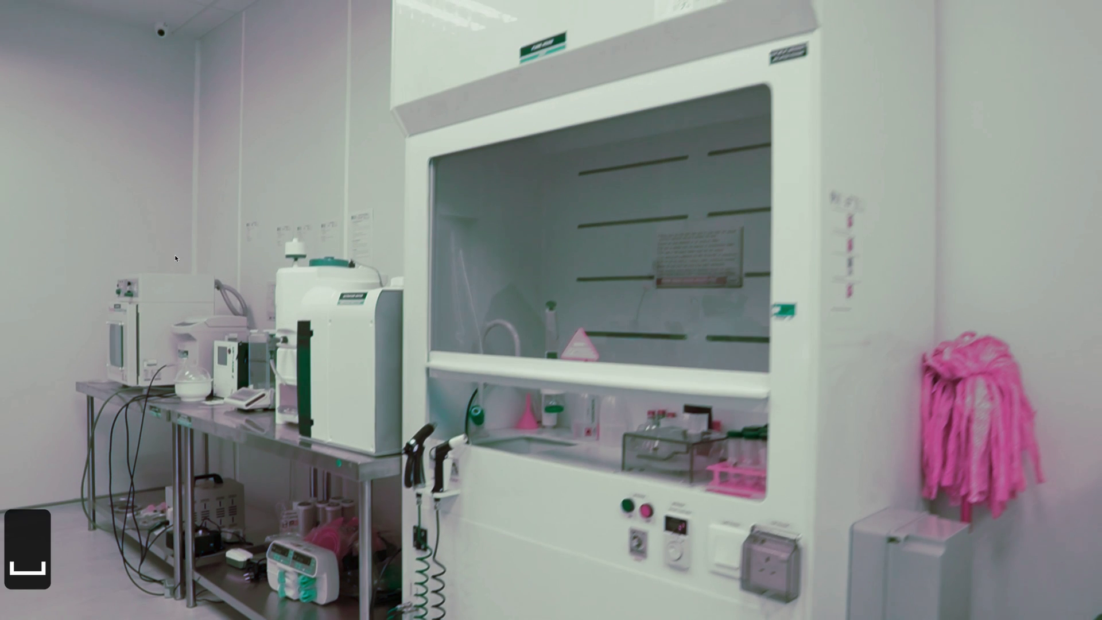
key(Escape)
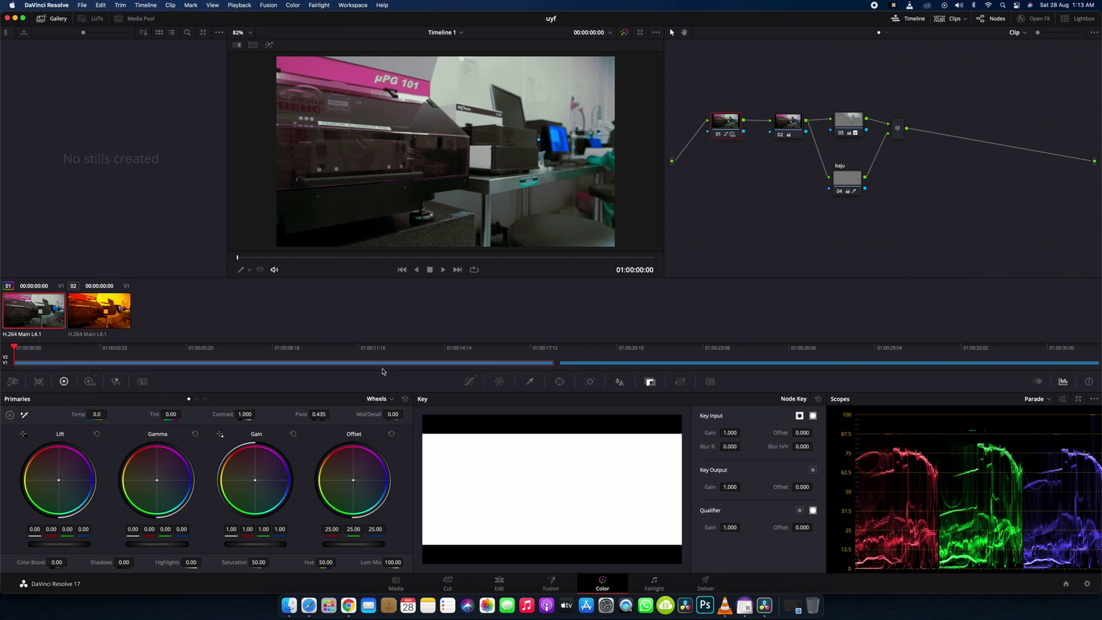
click(109, 324)
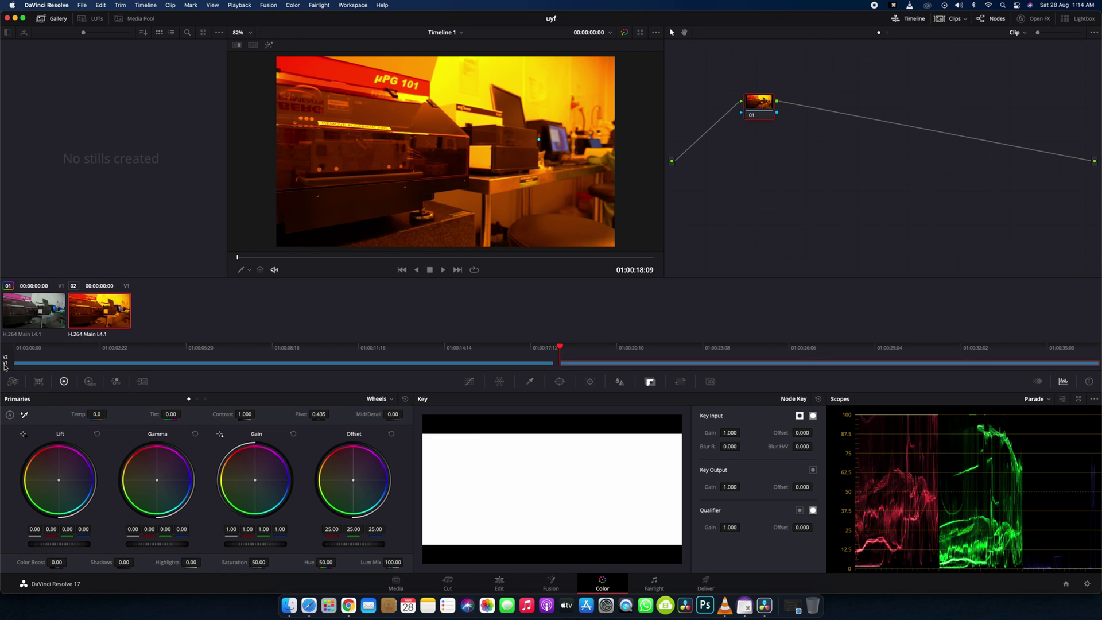
click(16, 313)
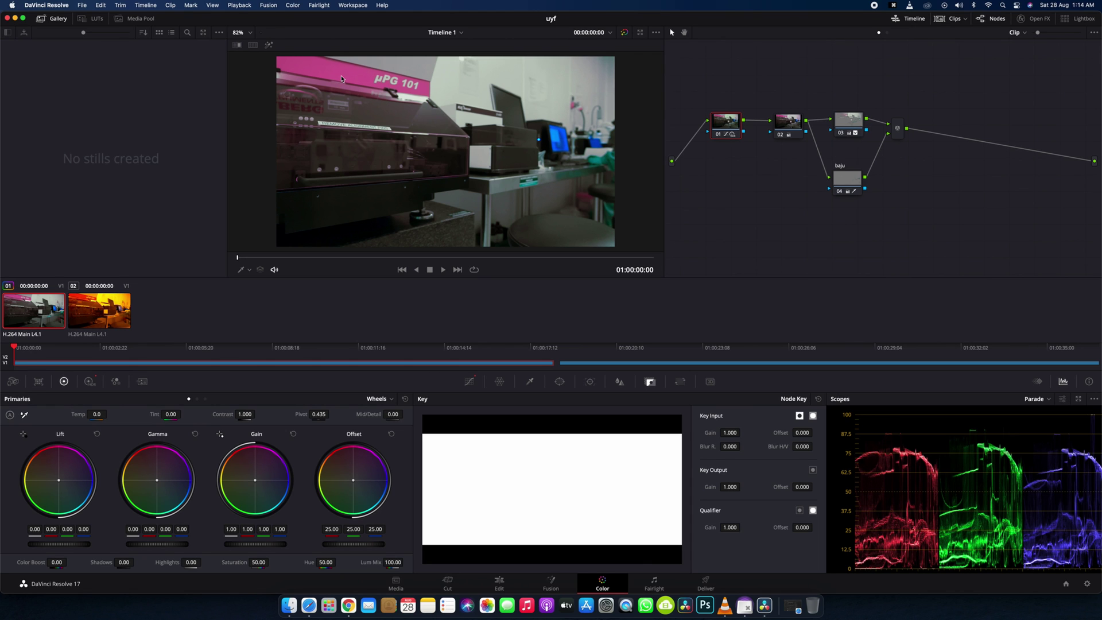
Add a serial node after the Parallel Mixer and align it with the neighbouring nodes
click(898, 129)
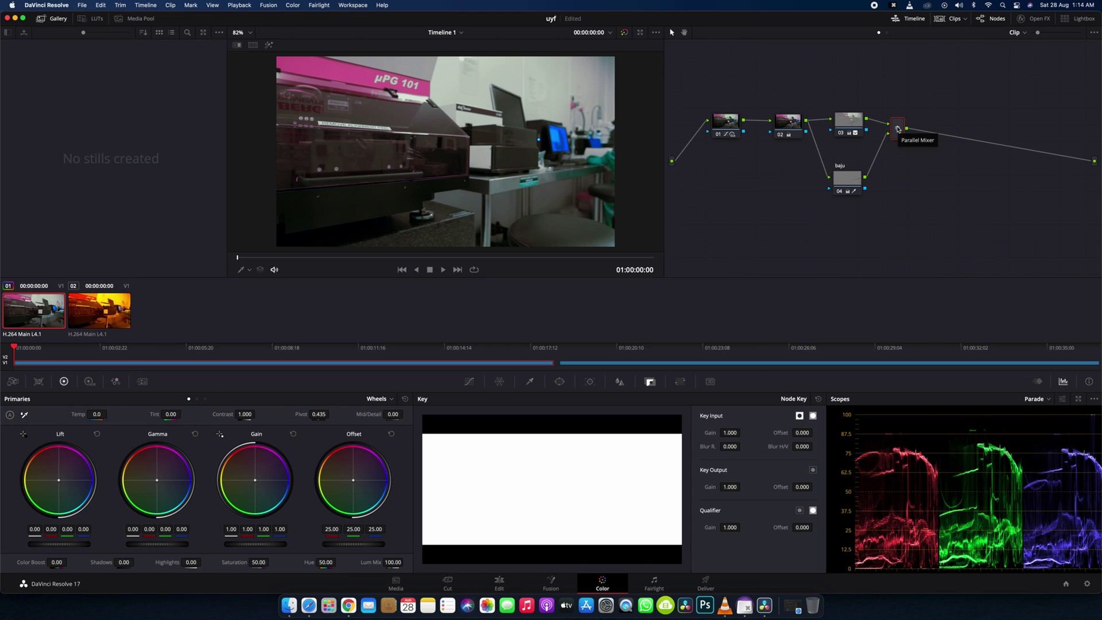
drag(899, 129, 900, 124)
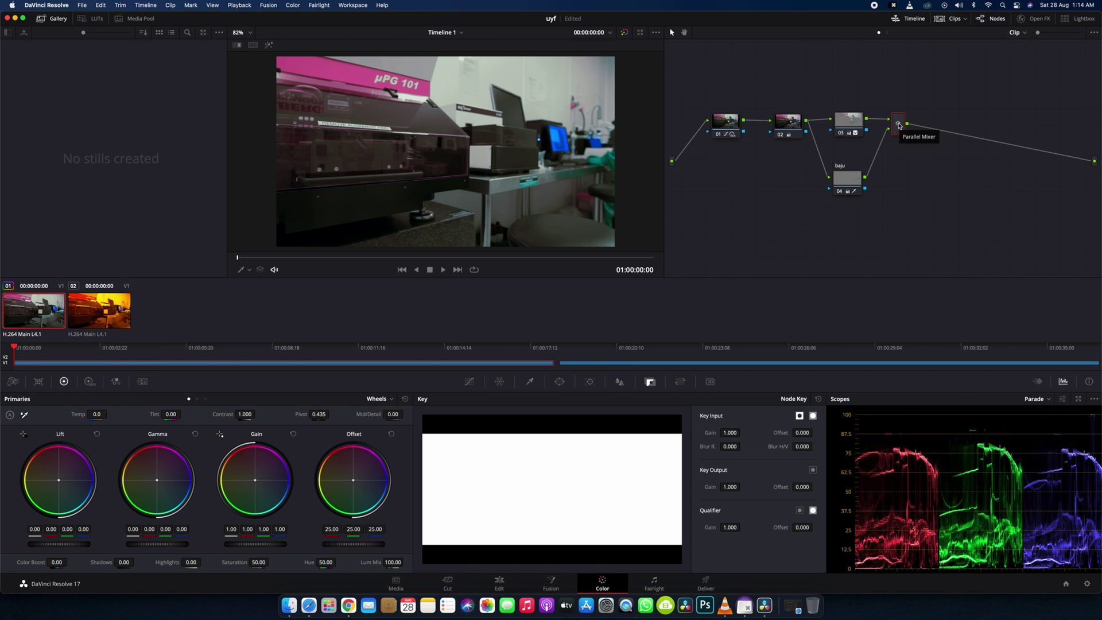
key(alt+s)
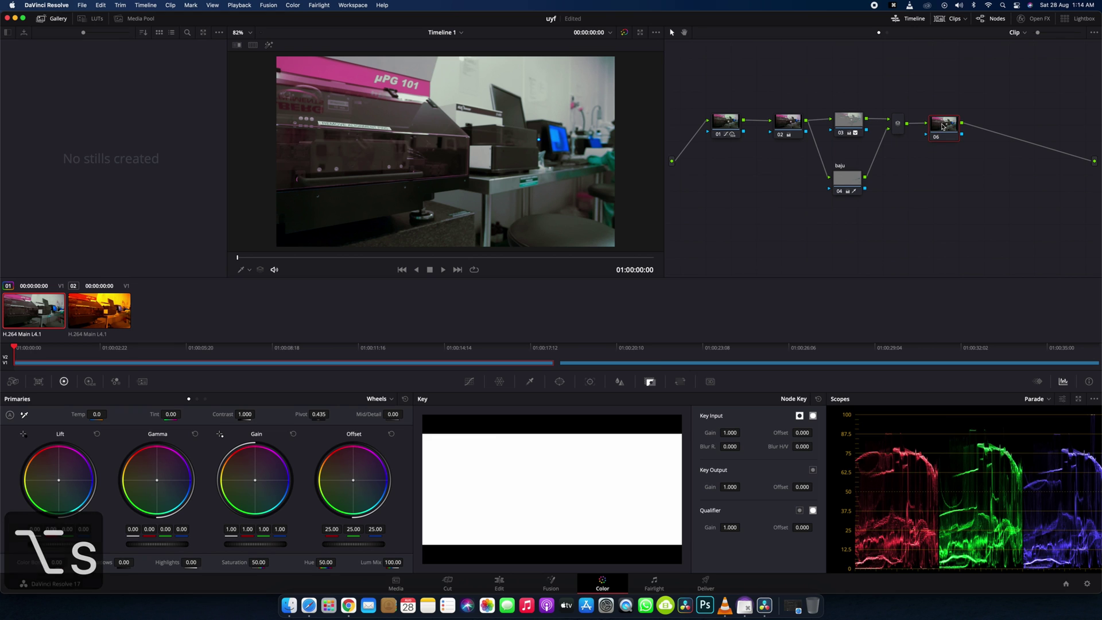
drag(940, 127, 942, 127)
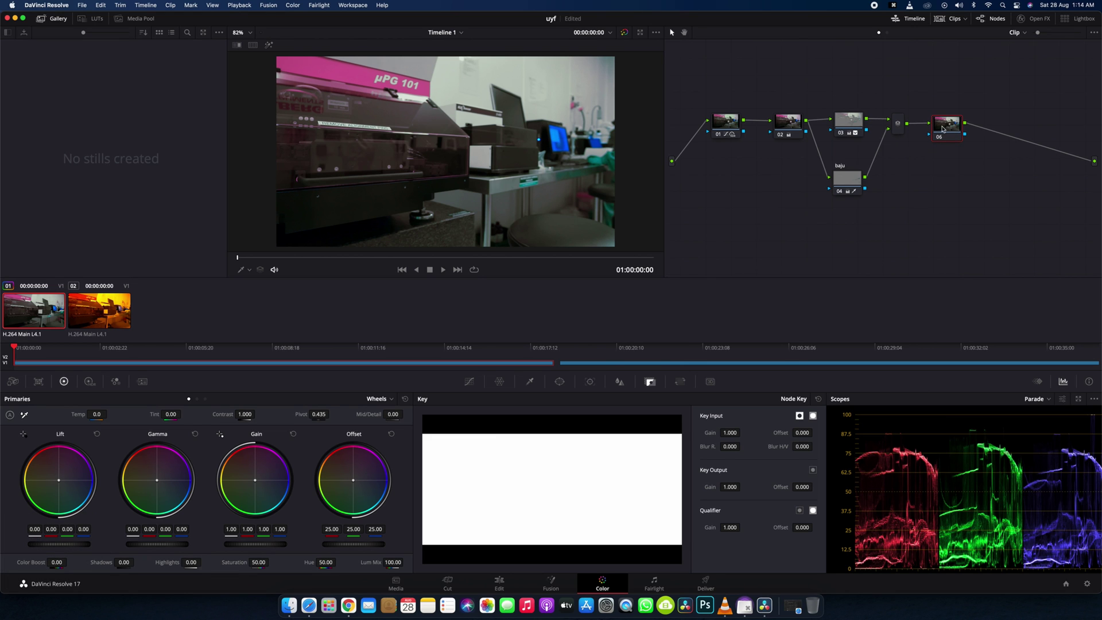
On node 06, sample the machine's pink µPG 101 banner with the HSL qualifier and check the selection in highlight view
click(529, 385)
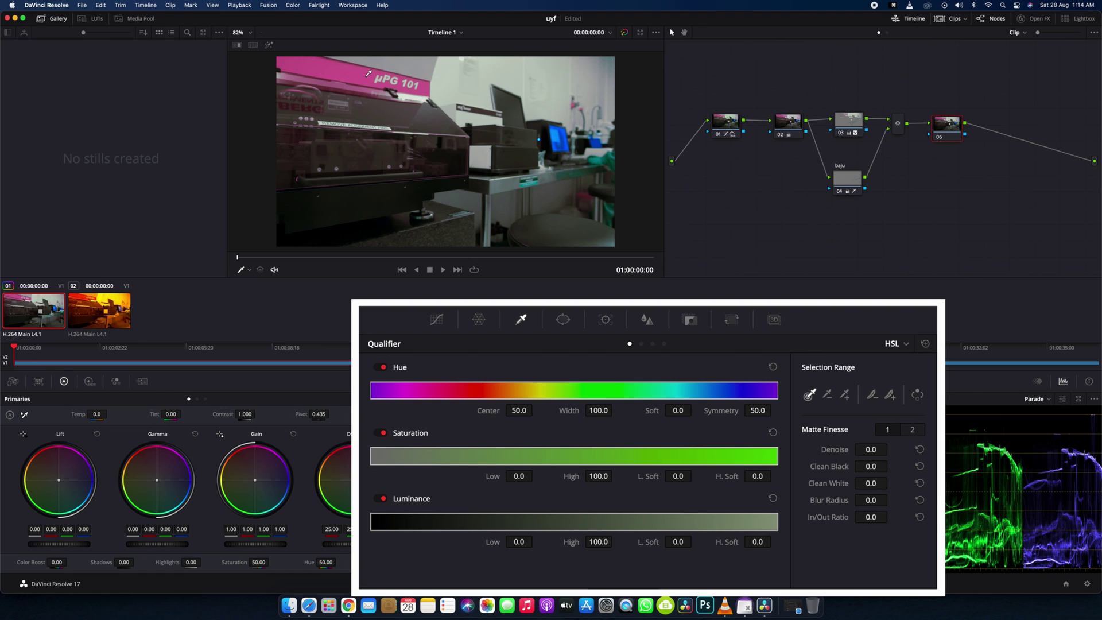
mouse_move(368, 74)
mouse_down()
mouse_move(306, 71)
mouse_move(347, 69)
mouse_up()
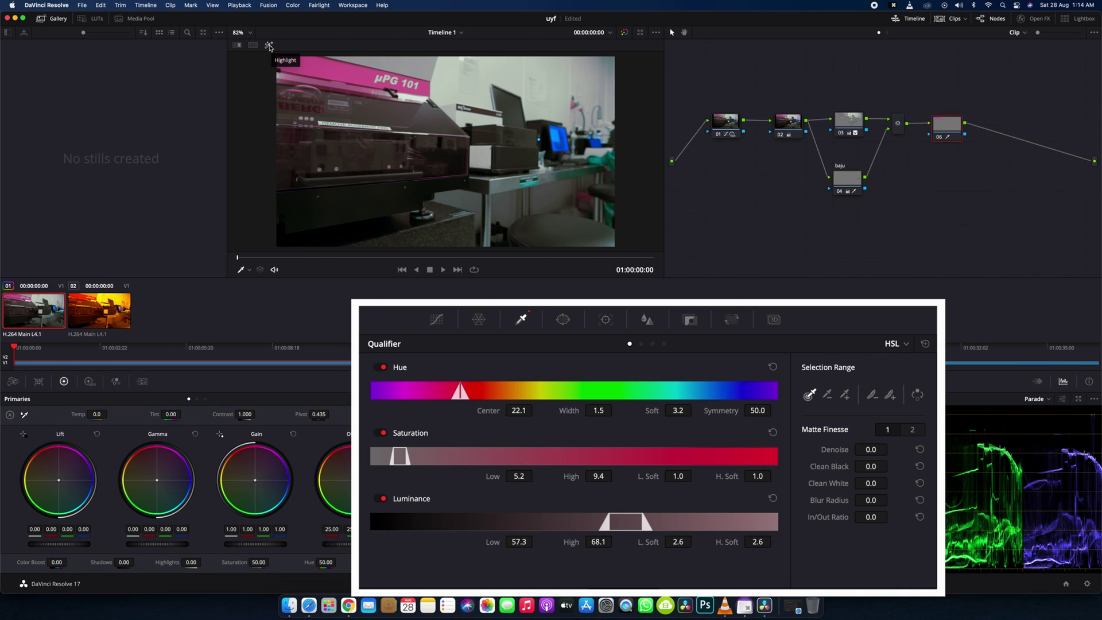
click(269, 45)
drag(347, 72, 379, 67)
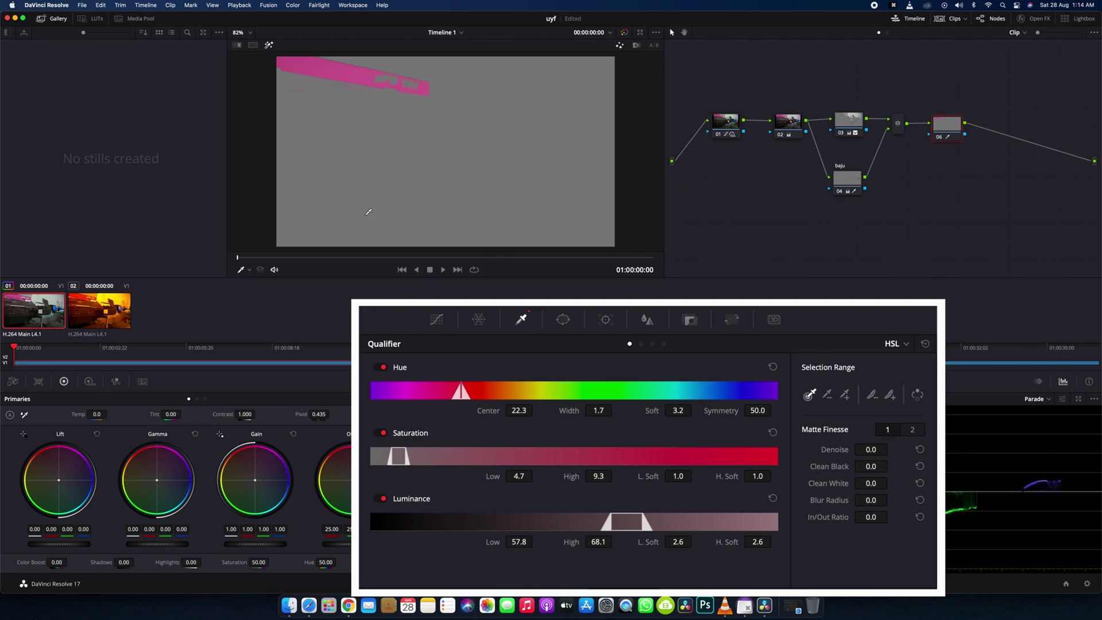
drag(278, 260, 226, 247)
click(270, 44)
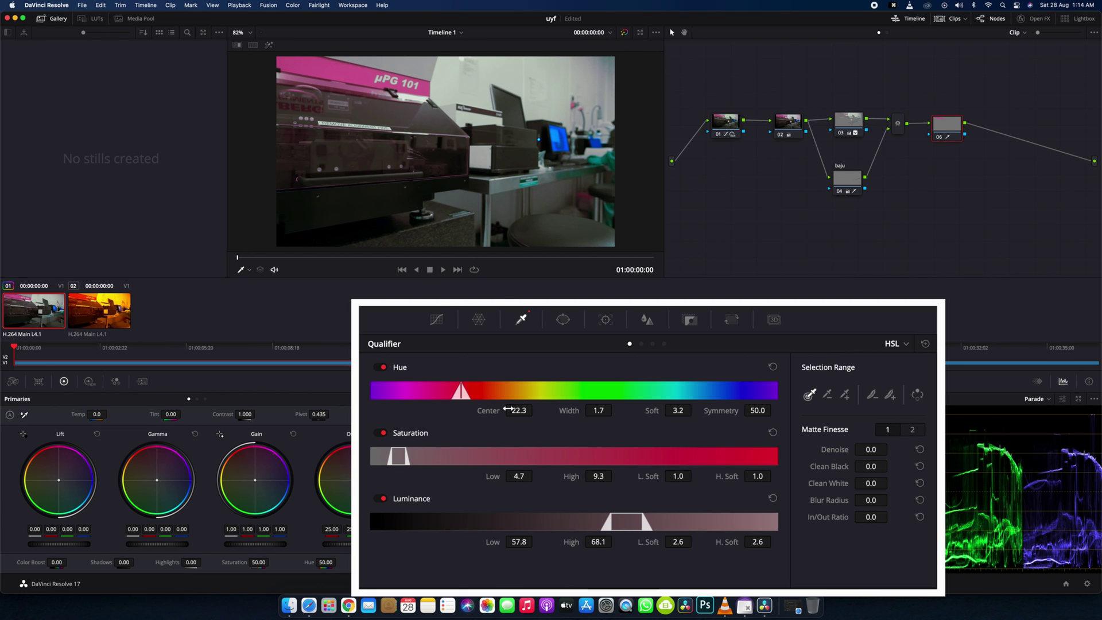
Draw a closed Curve window around the machine's pink banner, extending beyond the frame's edges
click(563, 320)
click(385, 494)
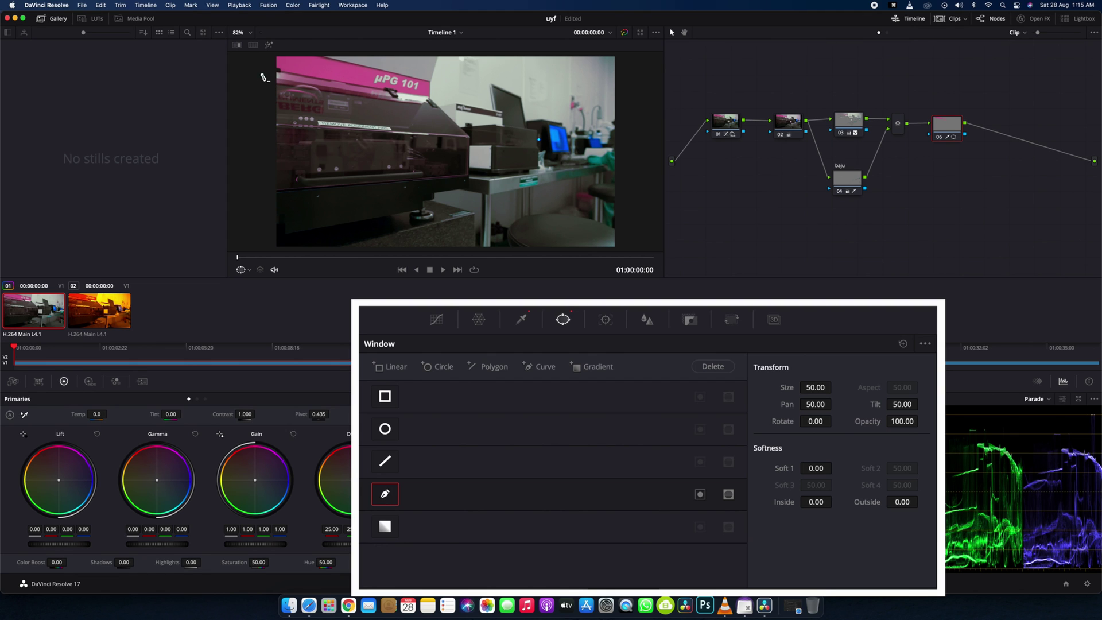
click(268, 102)
click(259, 132)
click(318, 137)
click(414, 142)
click(445, 96)
click(440, 75)
click(317, 54)
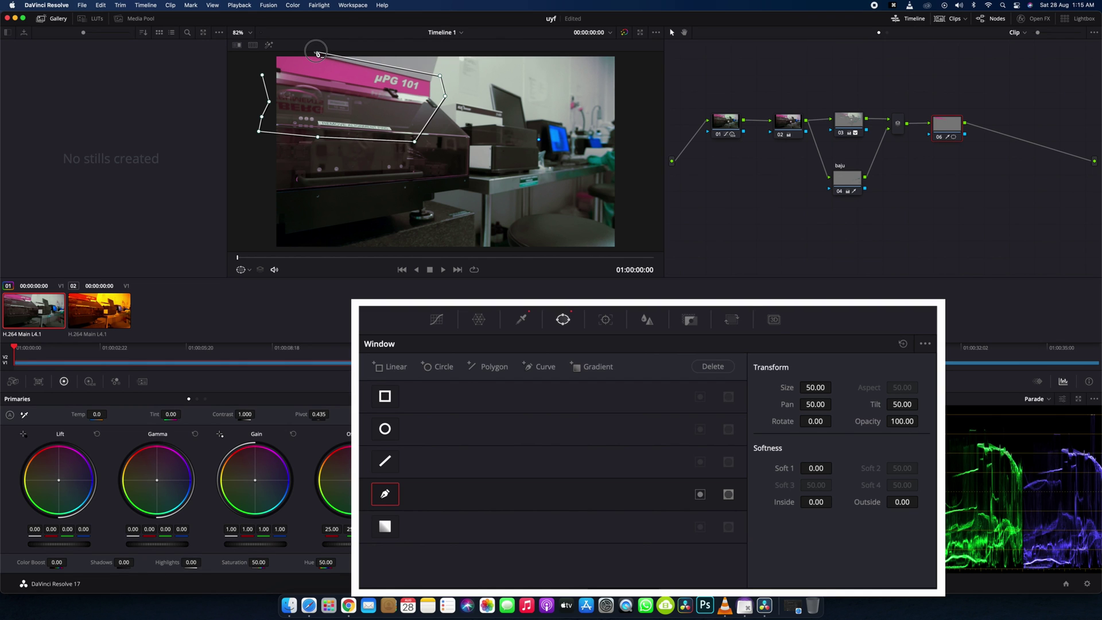
click(259, 55)
click(262, 75)
Track the banner window forward through the clip with Cloud Tracker, and return to the first frame
click(605, 323)
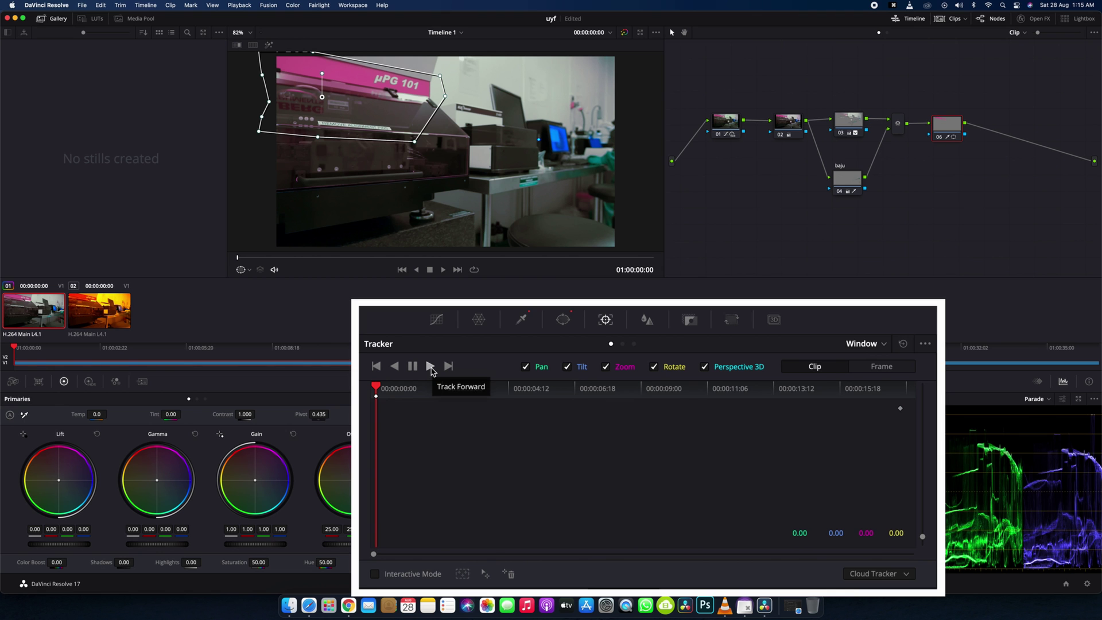
click(431, 366)
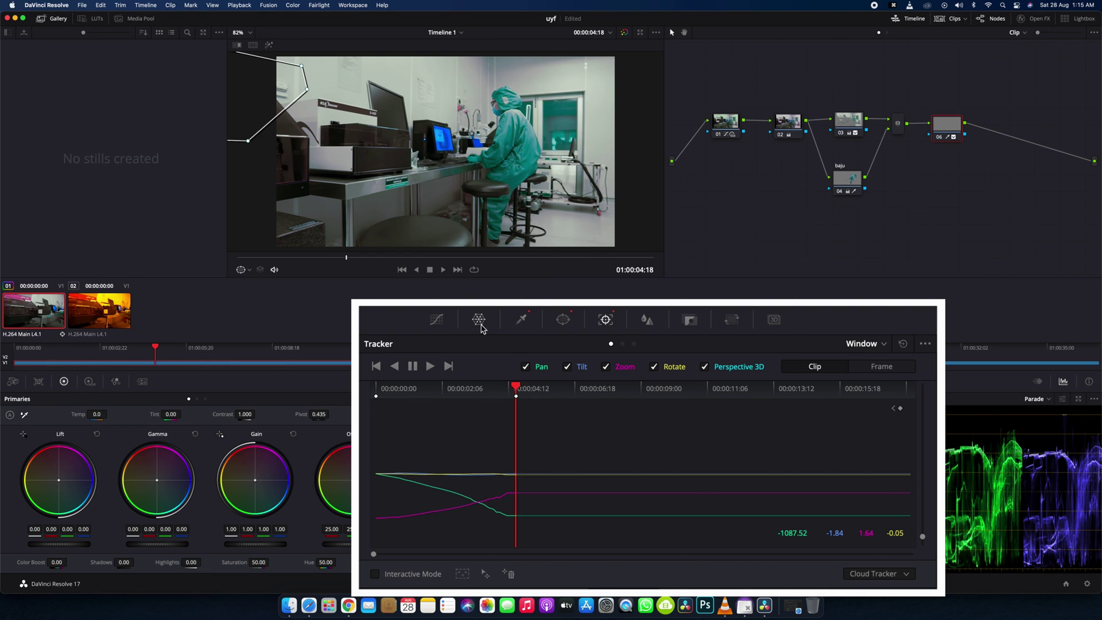
click(237, 258)
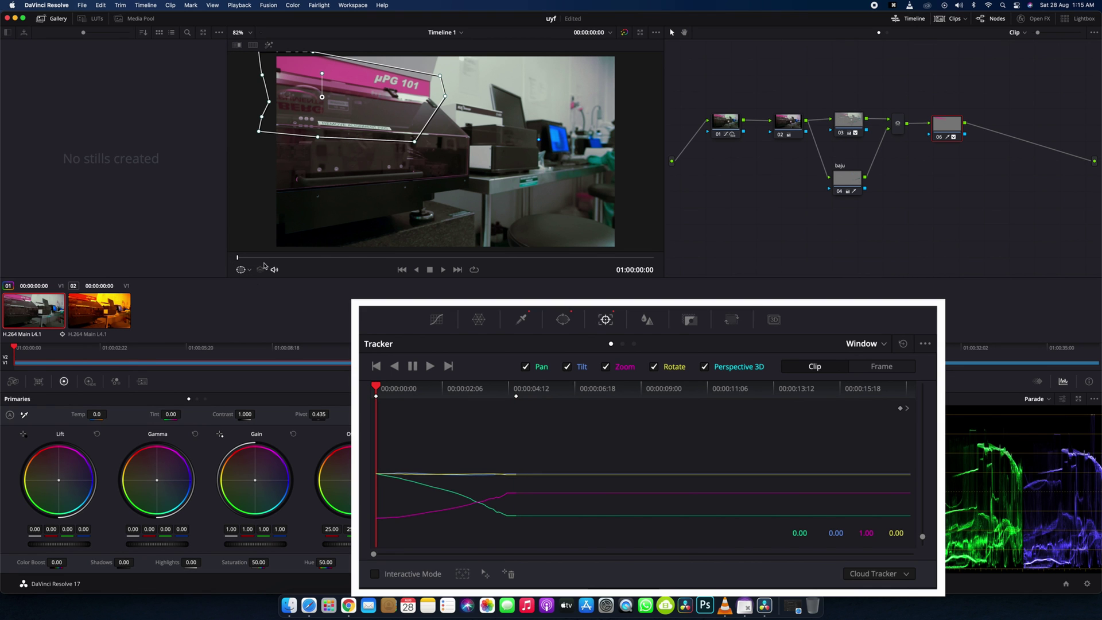
On the Hue Vs Hue curve, rotate the banner's pink at Input Hue 224.66 by -17.83
click(437, 321)
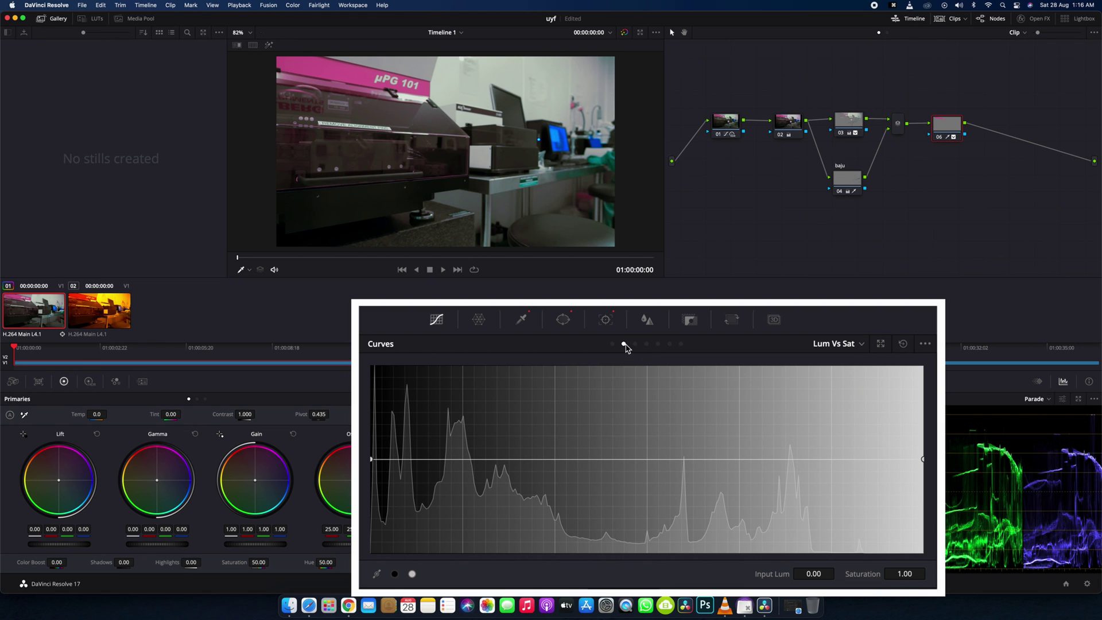
click(625, 345)
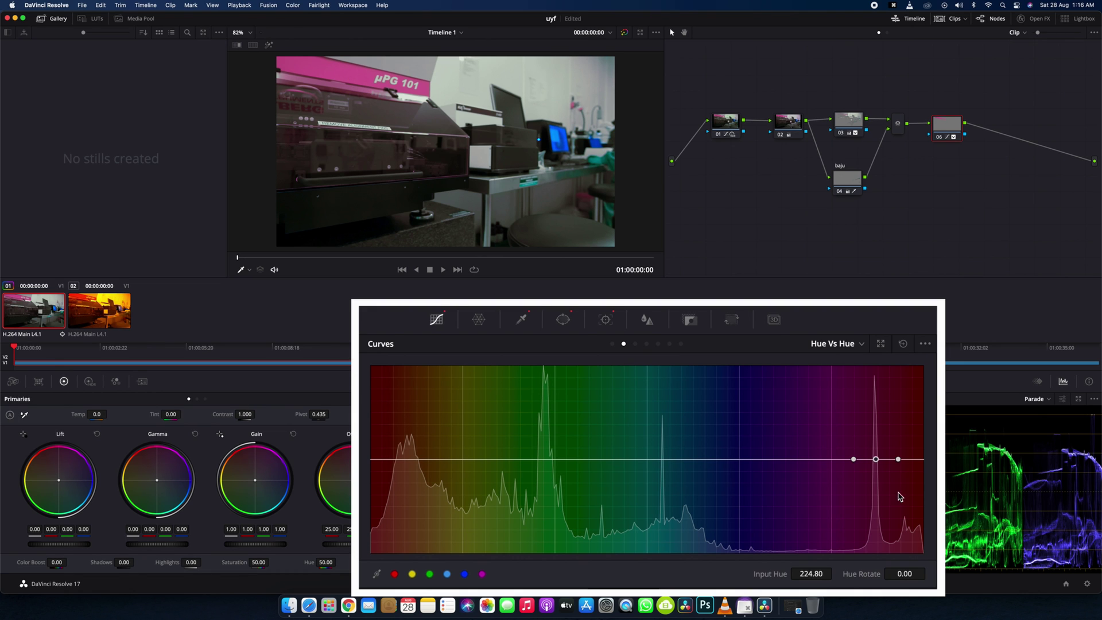
mouse_move(877, 461)
mouse_down()
mouse_move(874, 426)
mouse_move(883, 519)
mouse_move(877, 445)
mouse_move(877, 473)
mouse_up()
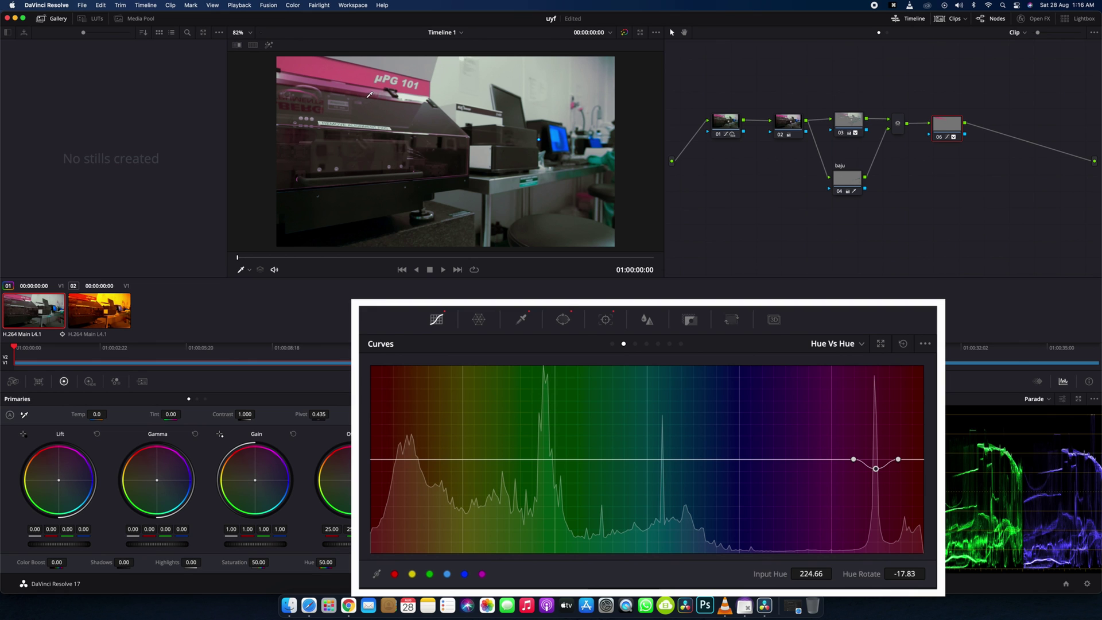
In highlight view, widen the banner qualifier to saturation 0.9–12.7 with softness 3.3 and 4.2, and luminance 54.5–81.7
click(520, 319)
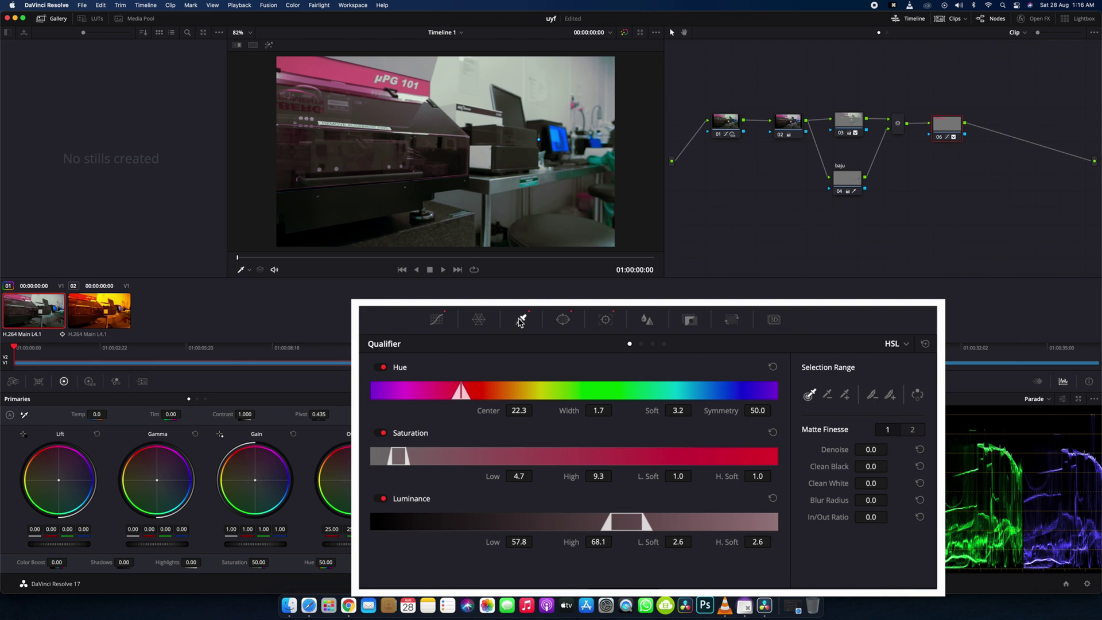
click(268, 45)
drag(396, 456, 420, 457)
drag(762, 477, 784, 477)
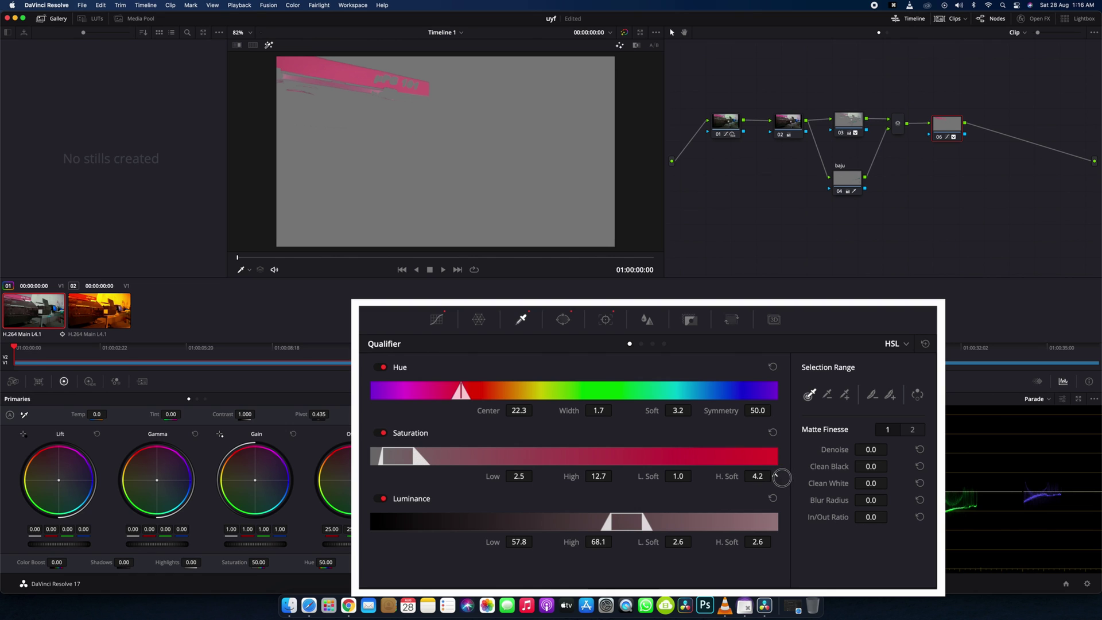
drag(681, 476, 690, 476)
drag(513, 477, 506, 476)
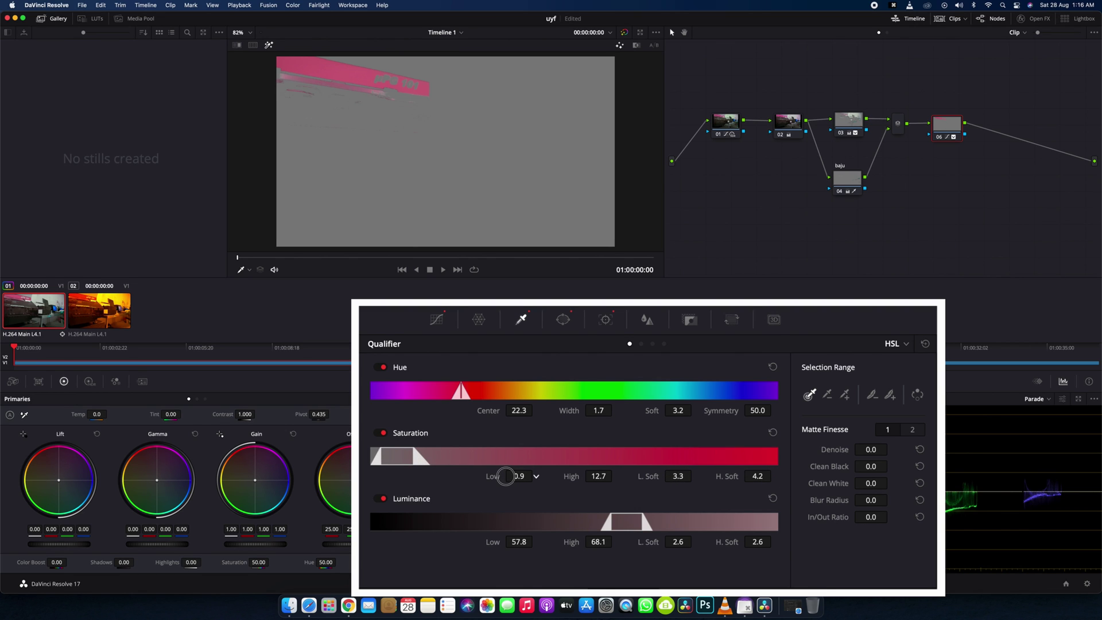
drag(643, 521, 701, 522)
drag(611, 524, 597, 525)
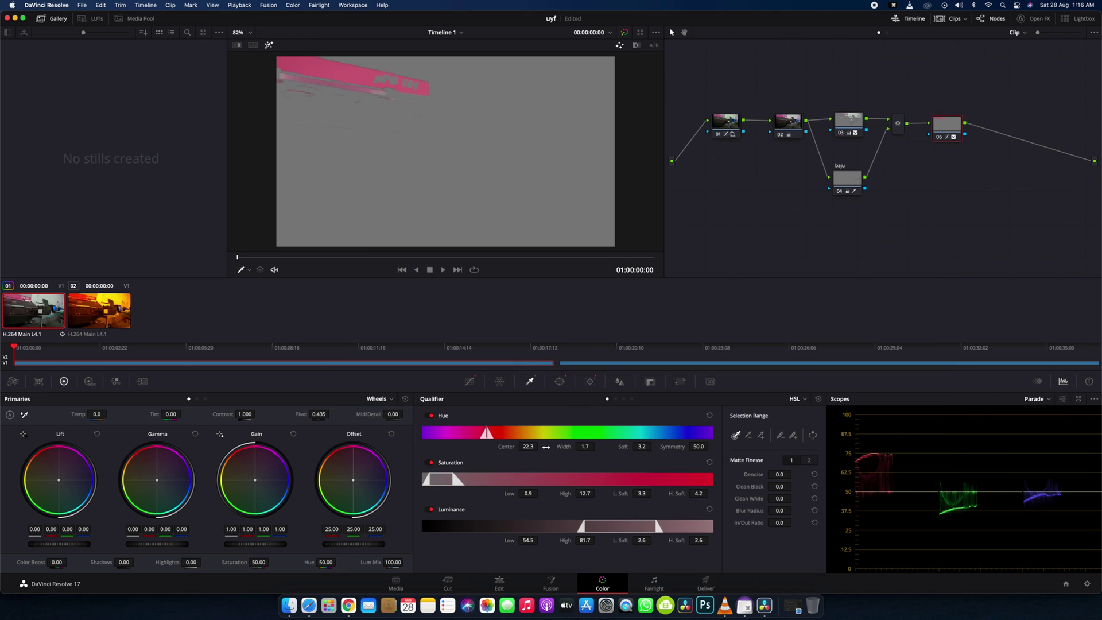
Set the banner qualifier's hue width to 4.8, Denoise to 21.7, Clean Black to 12.7 and Clean White to 3.3
drag(581, 447, 586, 447)
drag(786, 472, 874, 481)
drag(779, 485, 834, 488)
drag(781, 499, 802, 498)
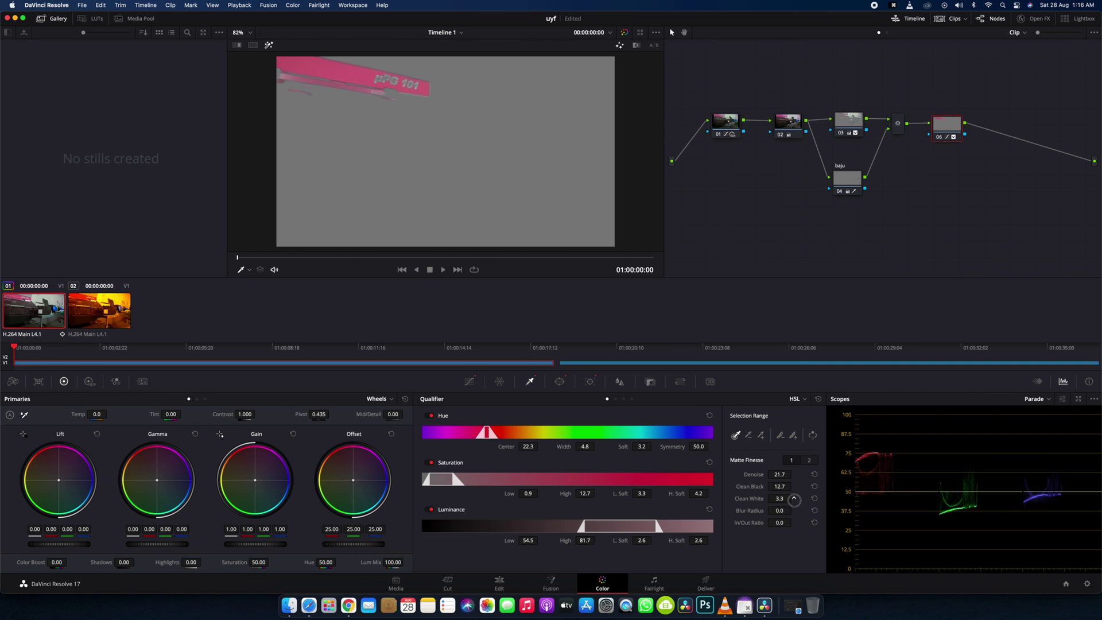
In the full image, set the banner's Offset to red 35.48, green 22.69, blue 3.98, and reopen its Hue Vs Hue curve
click(269, 45)
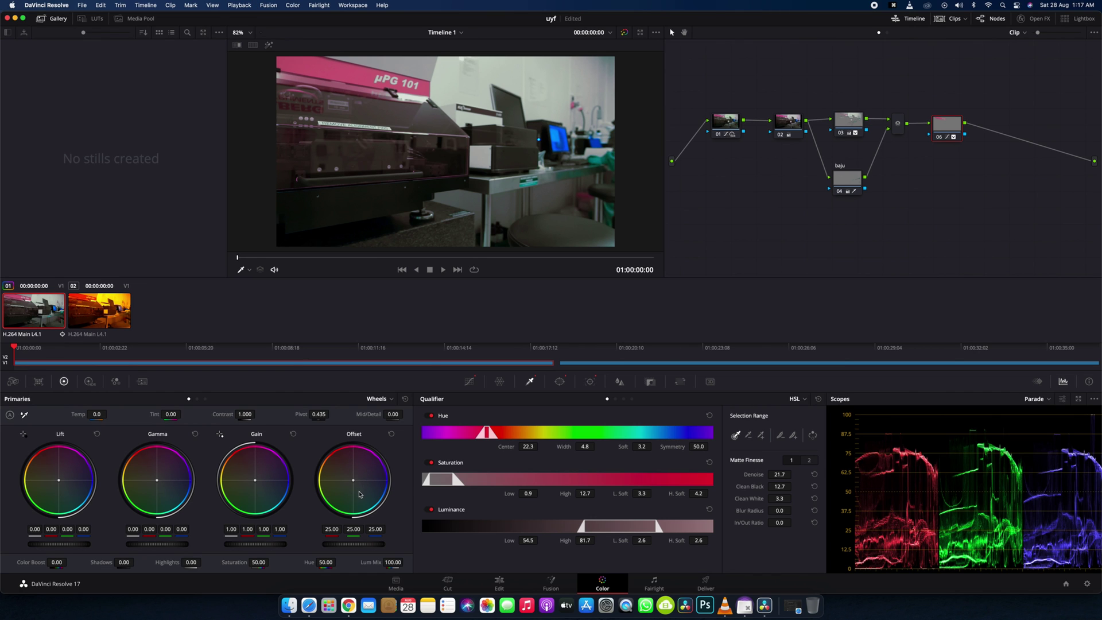
mouse_move(353, 482)
mouse_down()
mouse_move(309, 386)
mouse_move(319, 397)
mouse_move(386, 379)
mouse_move(207, 418)
mouse_move(230, 417)
mouse_move(352, 469)
mouse_move(343, 476)
mouse_up()
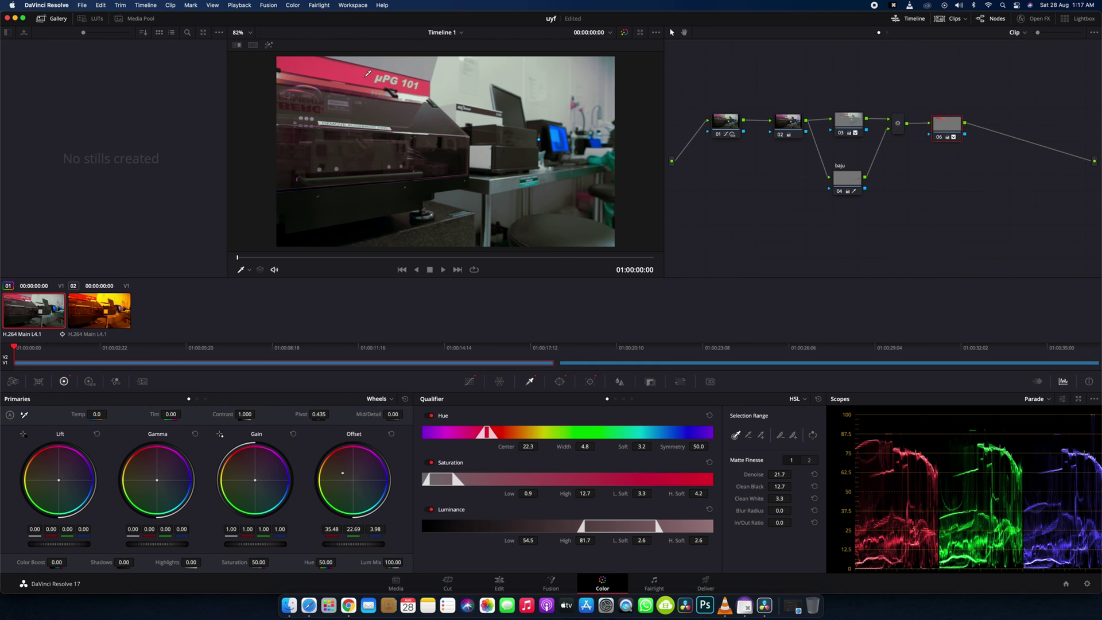
click(469, 382)
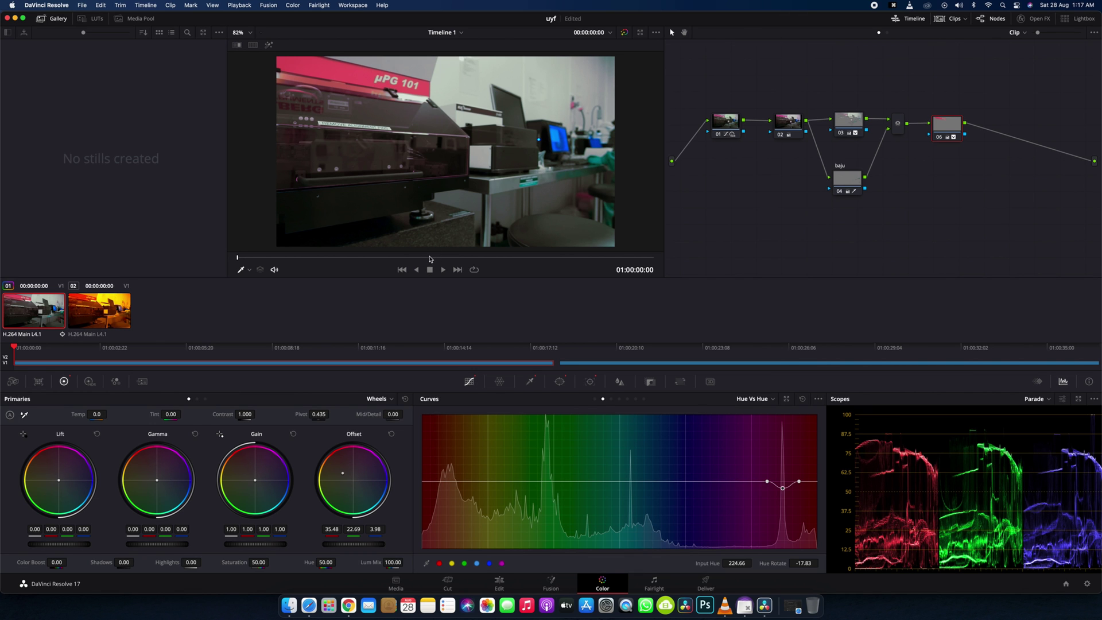
At the clip's last frame, add a parallel node beside the banner node and give it a circular power window
drag(429, 259, 704, 258)
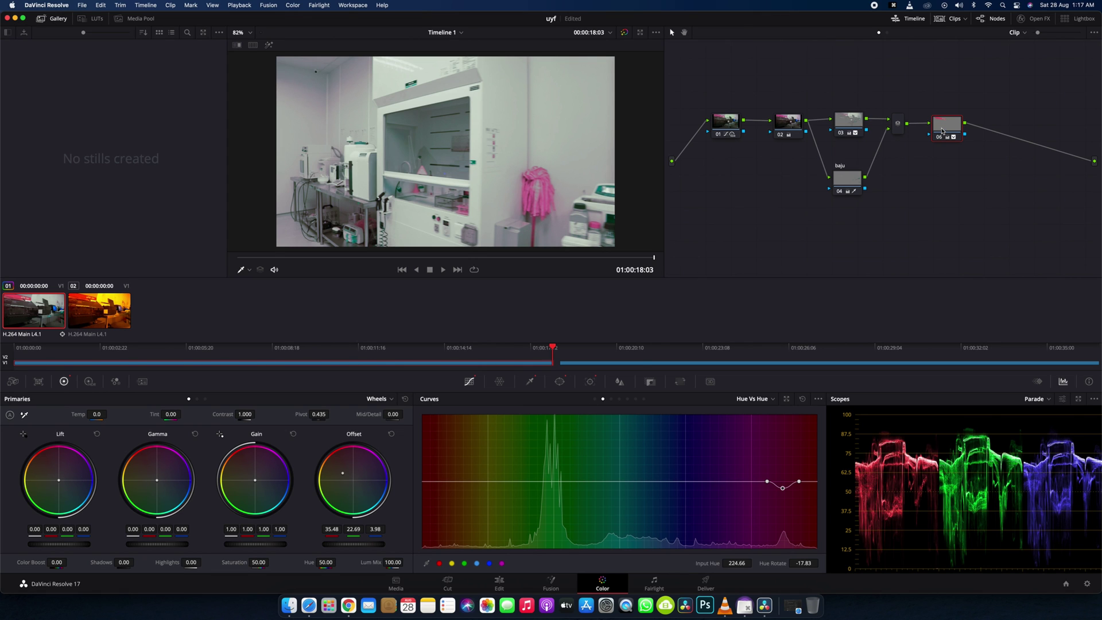
mouse_move(944, 127)
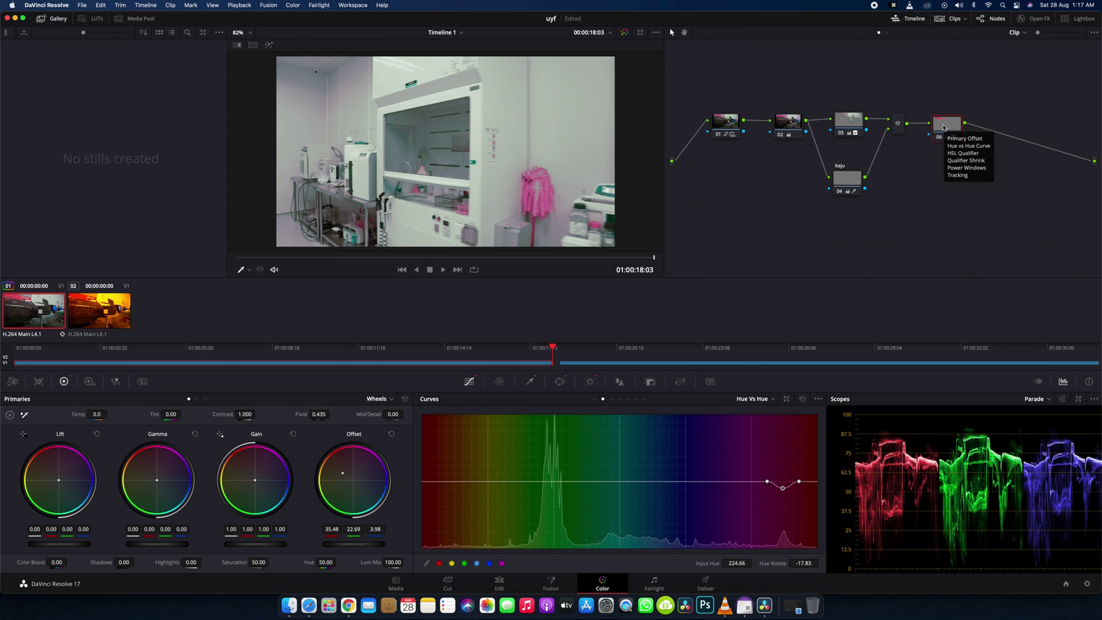
key(alt+p)
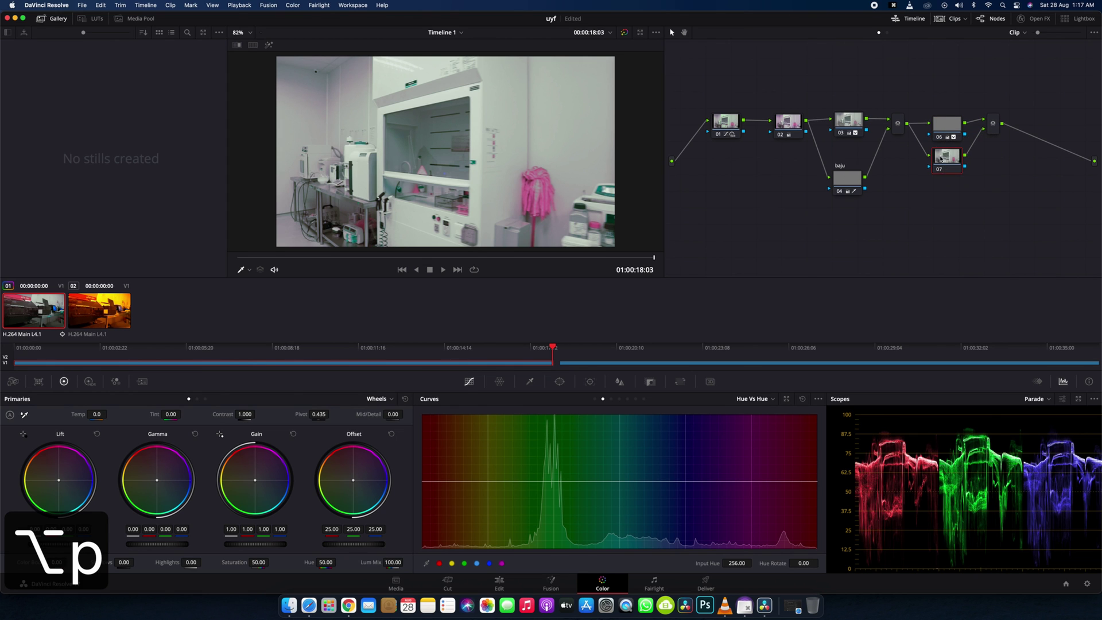
click(560, 382)
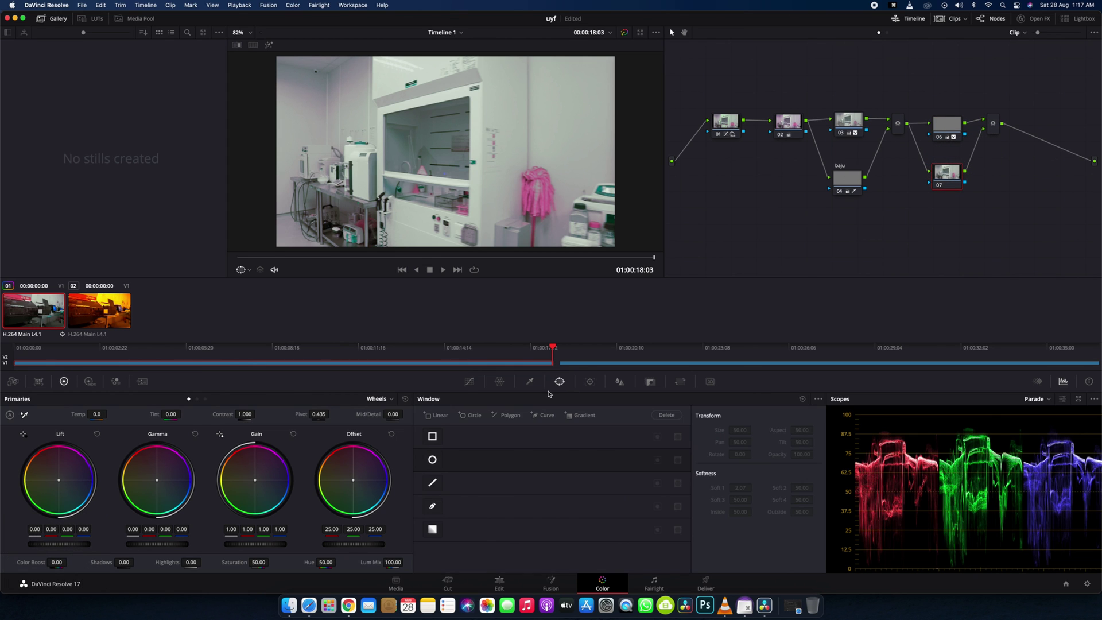
click(432, 459)
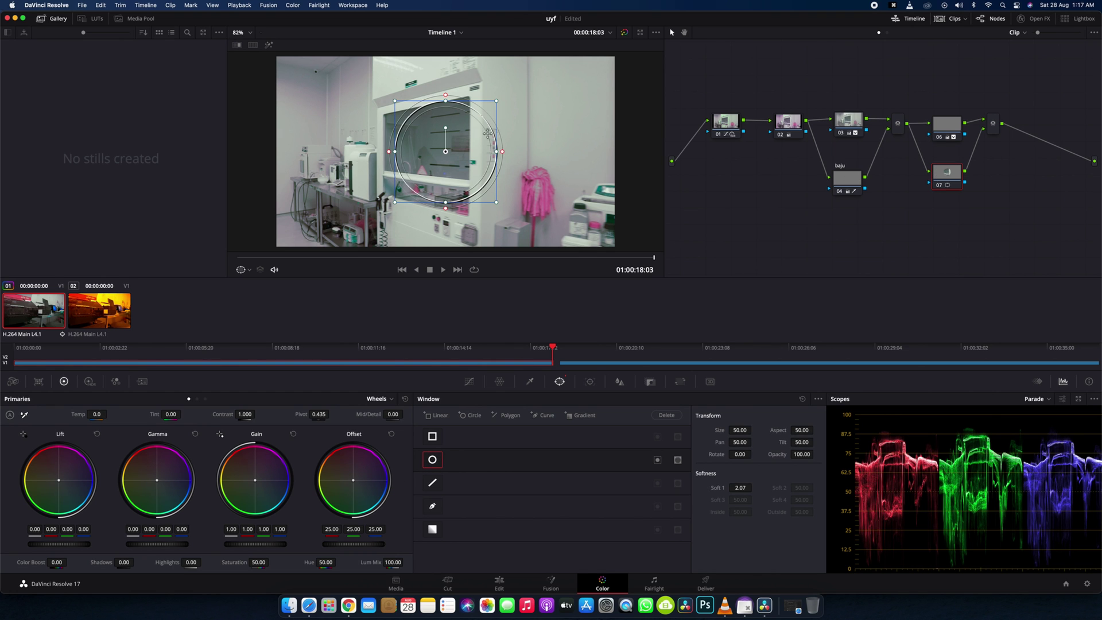
Fit the circular window around the hanging pink garment with size 53.55, aspect 53.69, pan 57.79 and tilt 46.66
drag(441, 155, 550, 206)
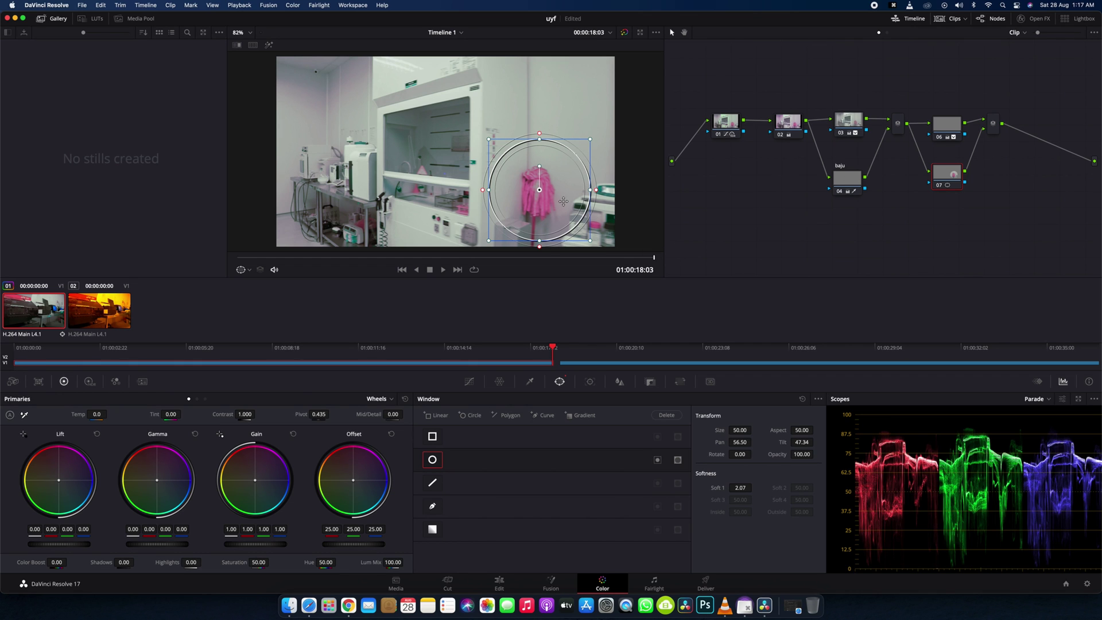
drag(539, 190, 612, 194)
drag(541, 194, 545, 201)
drag(545, 251, 550, 265)
drag(540, 201, 549, 202)
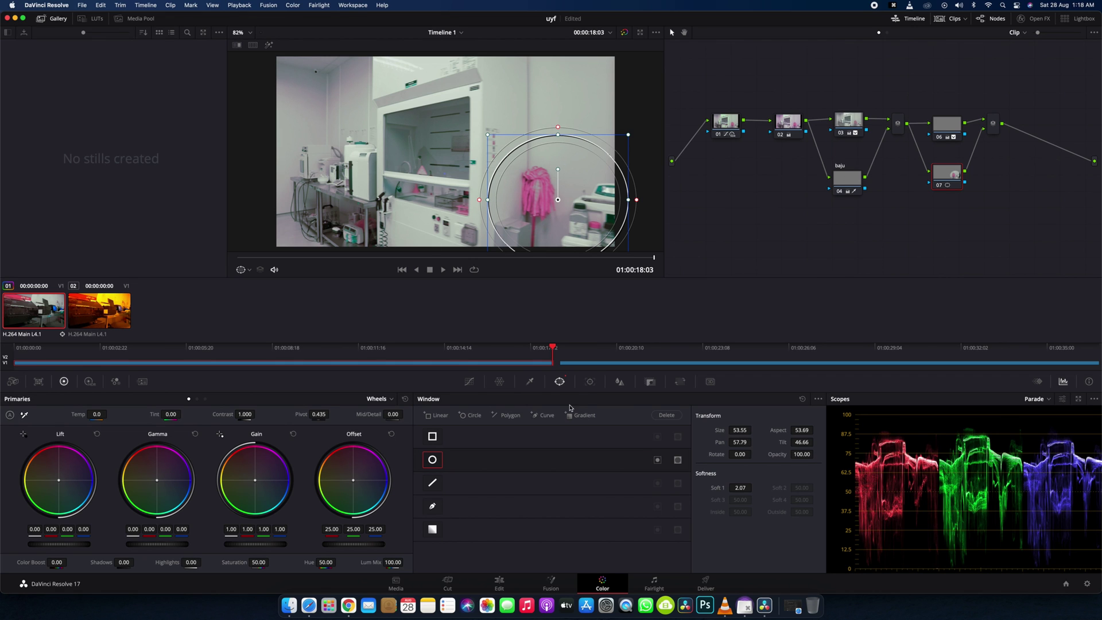
Track the garment window backward from the clip's end to 01:00:14:14
click(589, 382)
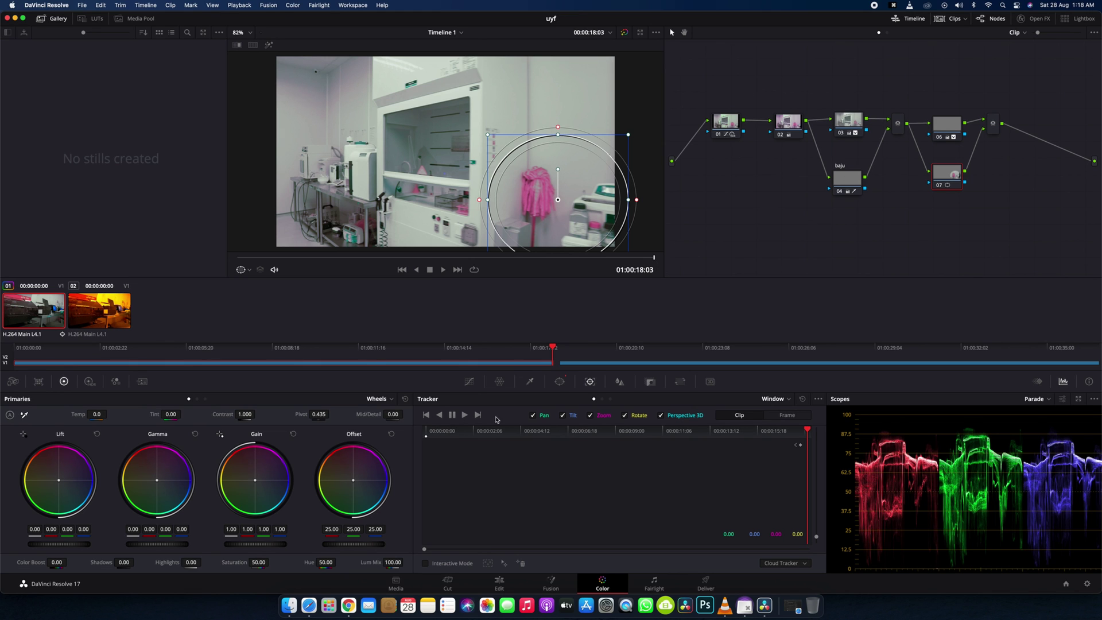
click(440, 416)
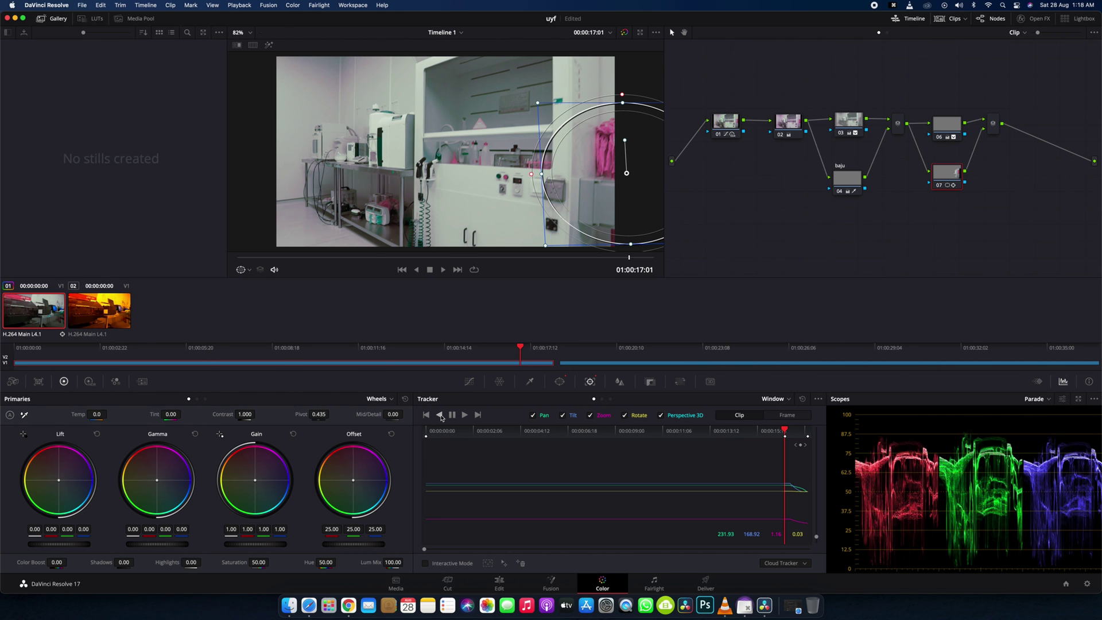
click(440, 416)
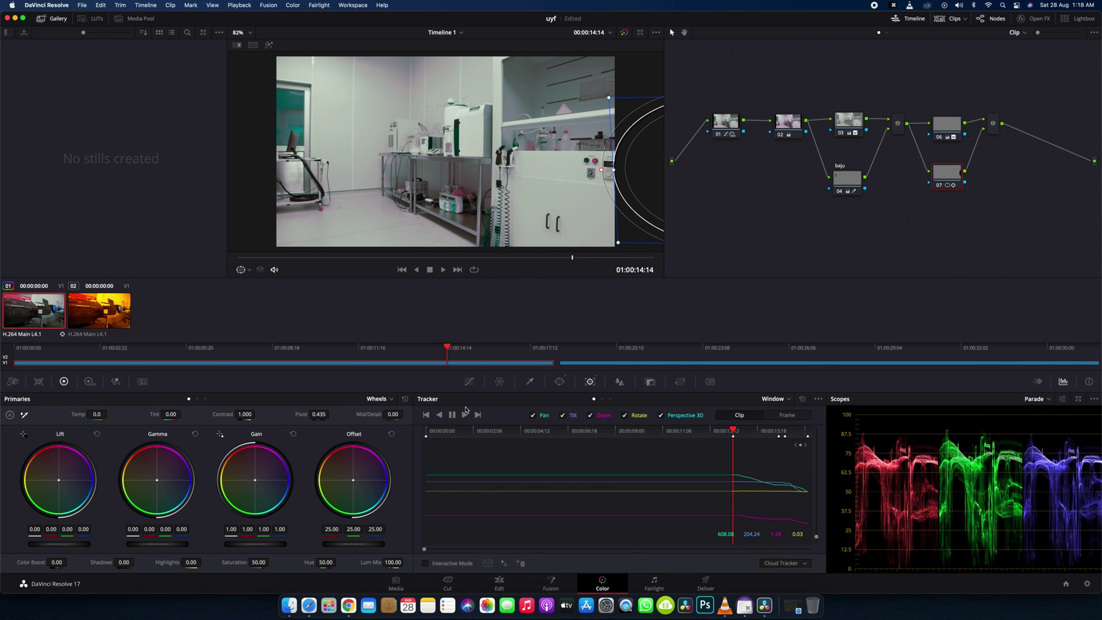
In the tracker's Frame mode, pull the window's inner edge closer to the pink garment at 17:04, 17:01 and 16:18, and continue to the 14:14 keyframe
drag(571, 257, 622, 258)
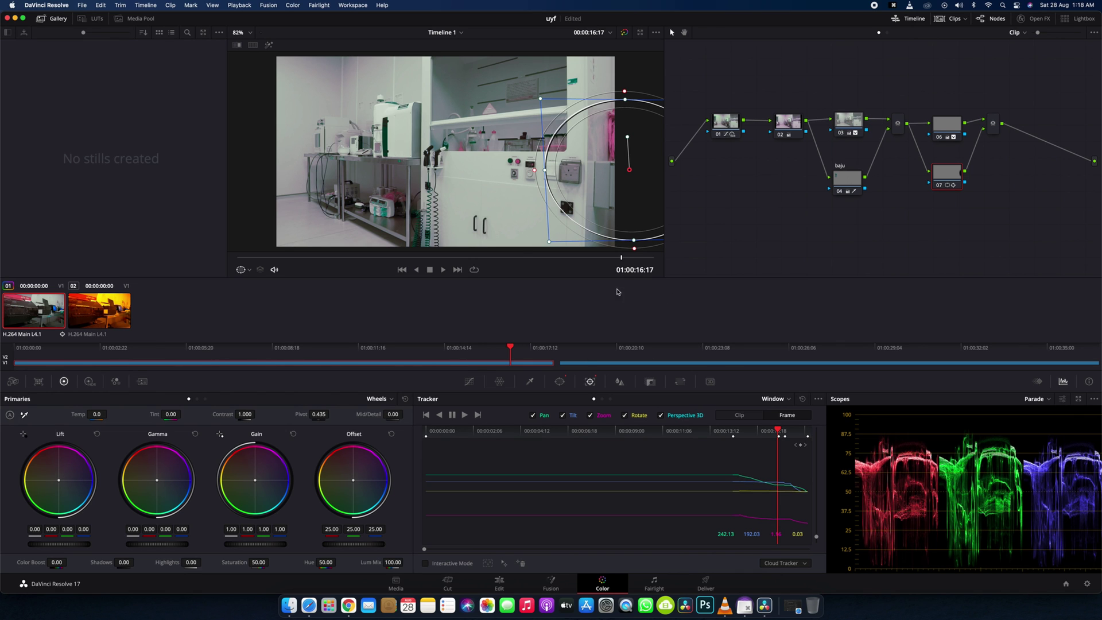
drag(778, 431, 787, 430)
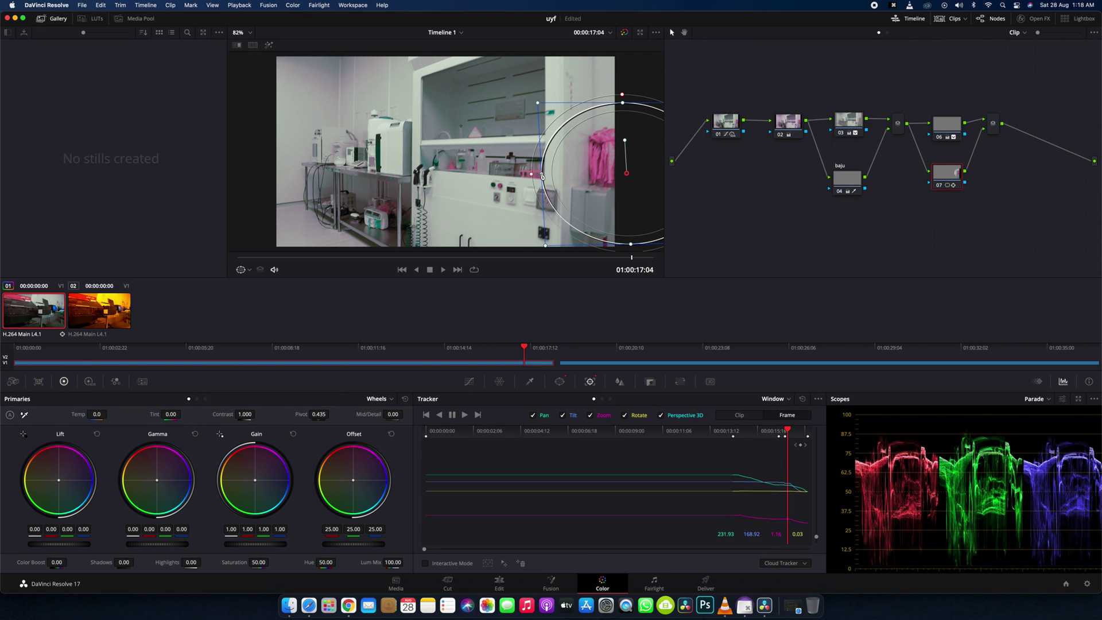
drag(541, 174, 555, 173)
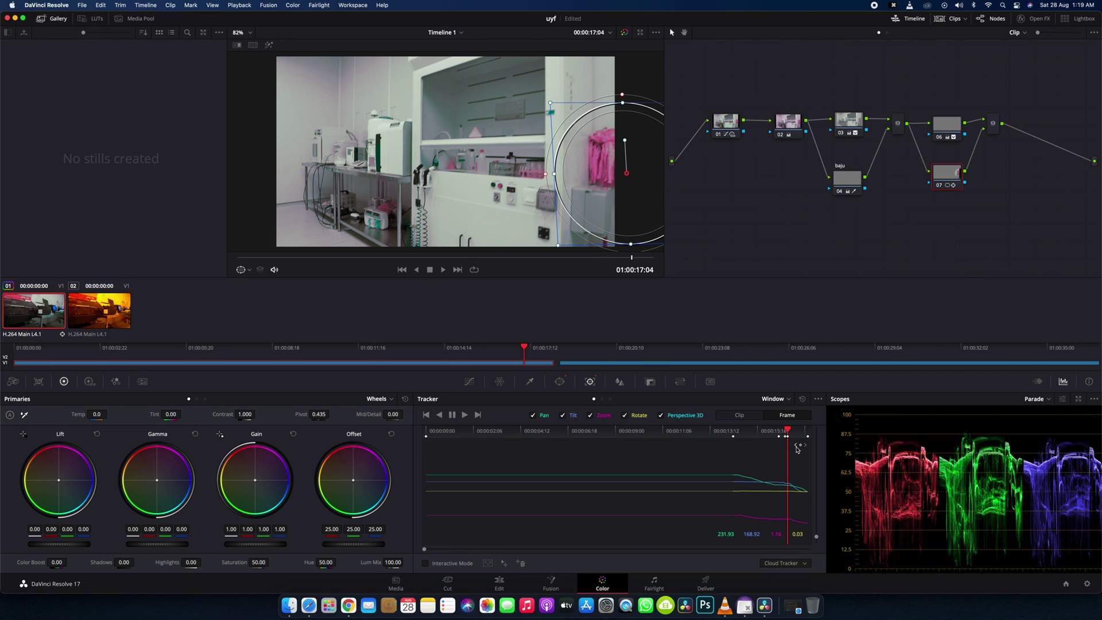
click(796, 446)
drag(542, 174, 563, 176)
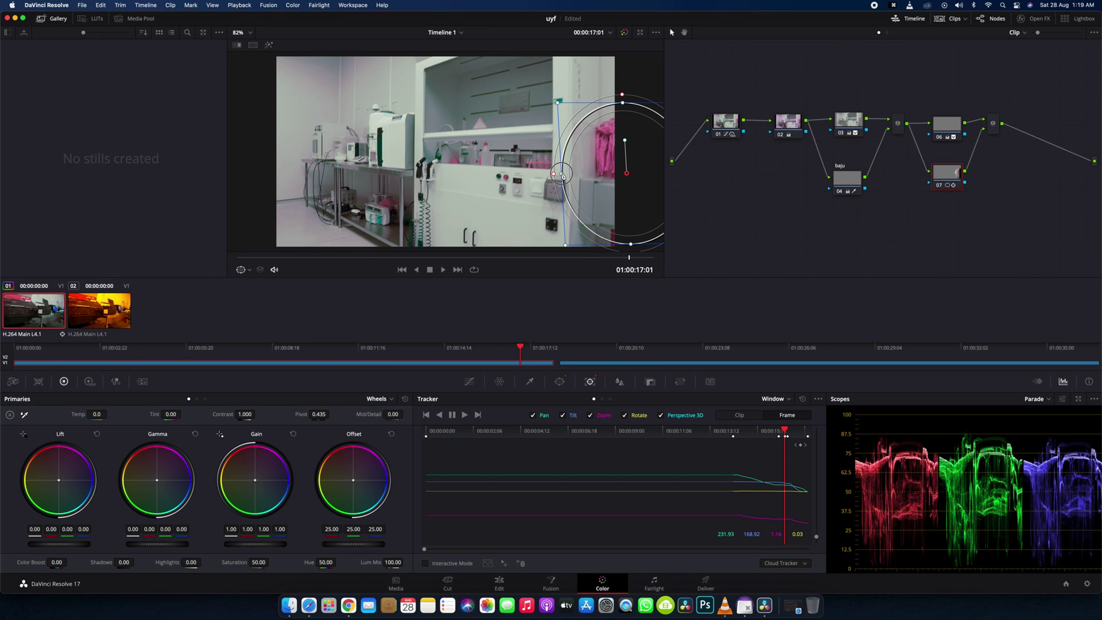
click(797, 446)
drag(544, 171, 581, 172)
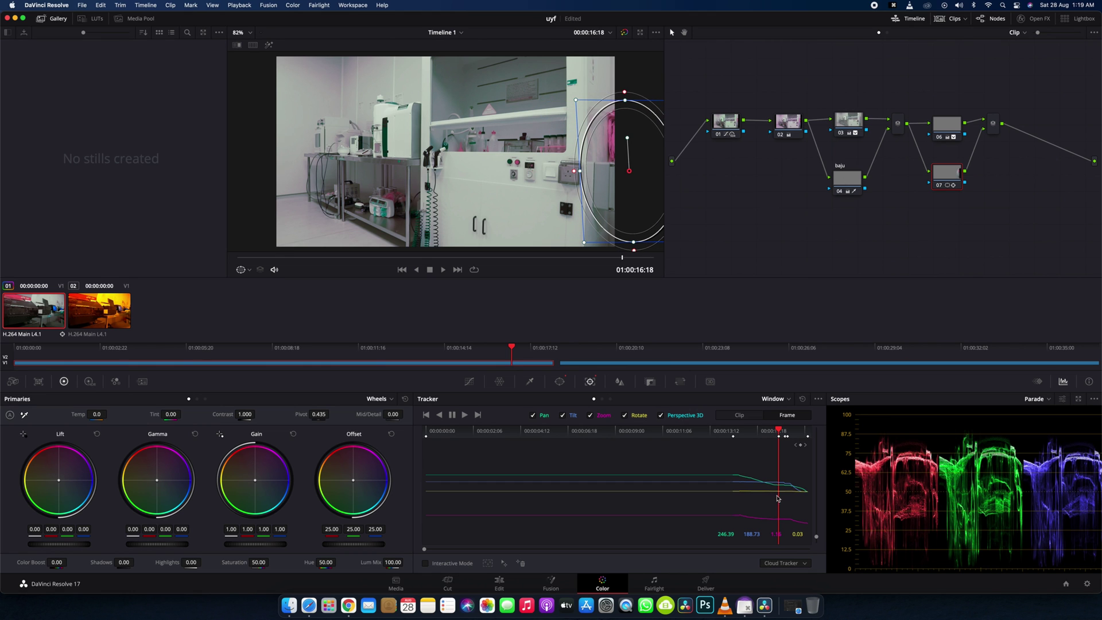
click(796, 447)
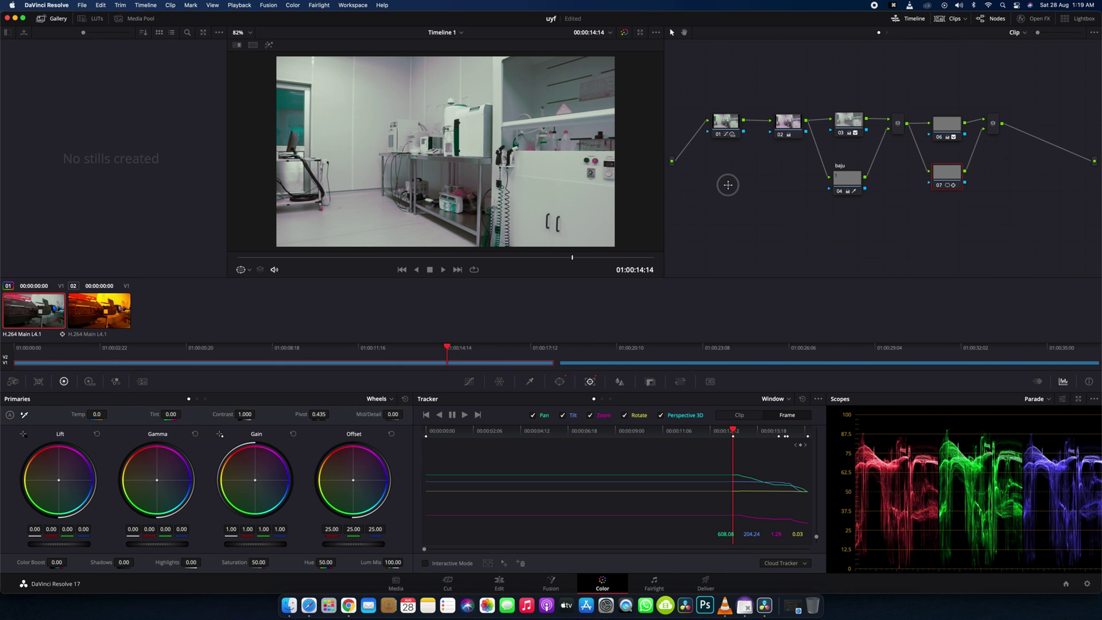
At the clip's last frame, sample the pink garment with the HSL qualifier and show the selection in highlight view
click(734, 431)
drag(733, 431, 812, 440)
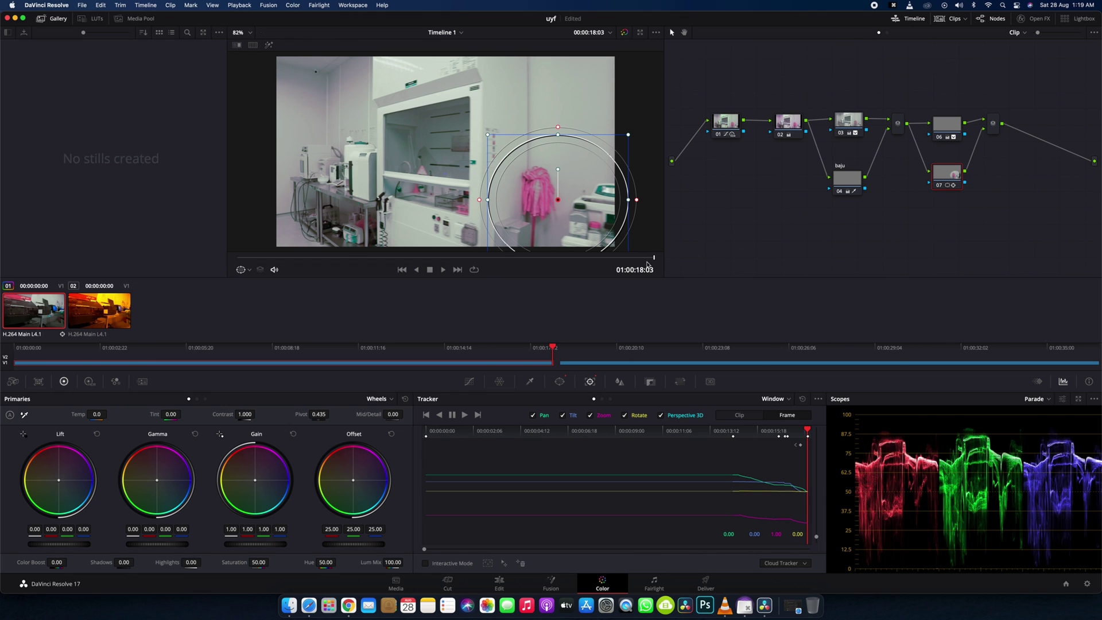
click(530, 382)
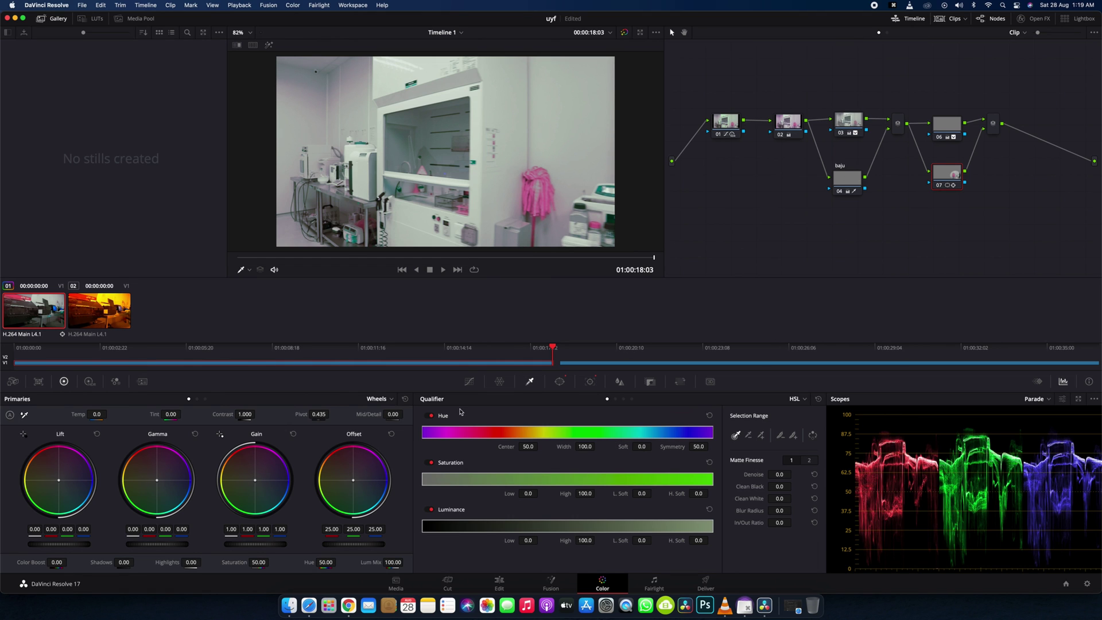
drag(529, 184, 534, 222)
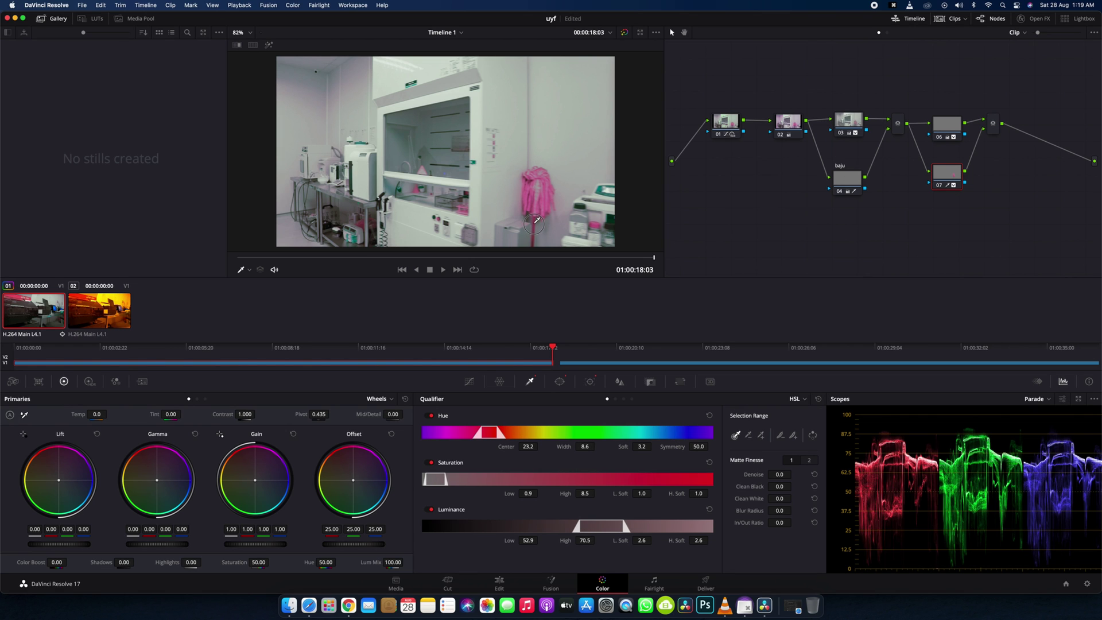
click(269, 45)
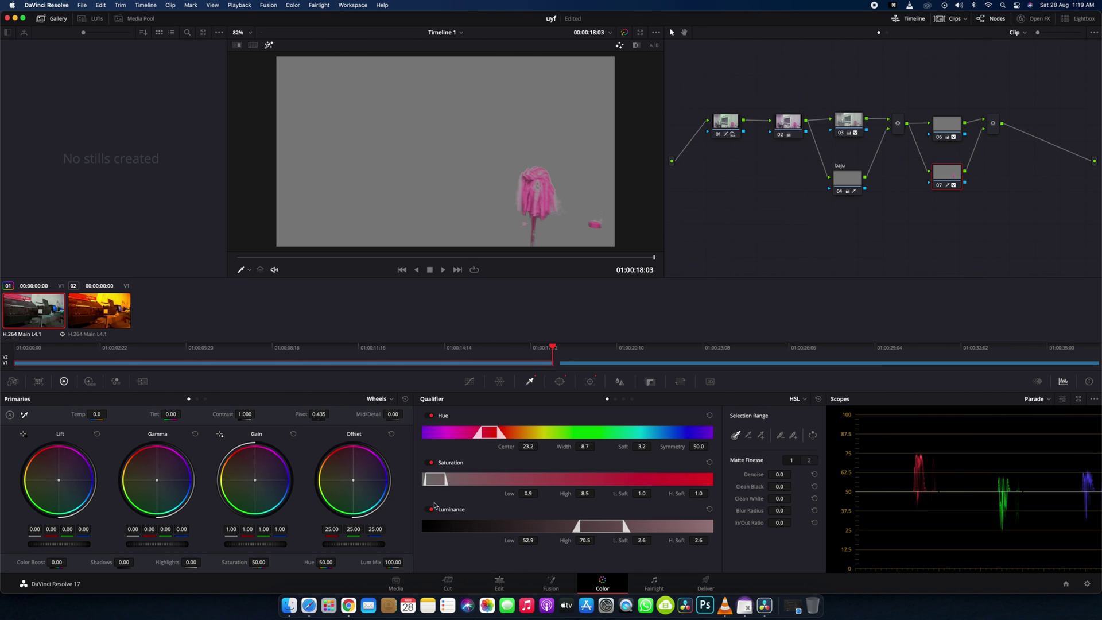
Widen the garment qualifier to hue width 11.0 and softness 4.5, saturation 1.4–15.3 with low softness 2.9, and luminance 35.2–67.8
drag(446, 481, 466, 482)
drag(641, 446, 650, 447)
drag(495, 431, 498, 431)
drag(626, 526, 660, 526)
drag(578, 527, 557, 525)
drag(642, 494, 651, 494)
drag(529, 494, 533, 492)
Clean the garment matte with Denoise 20.4, Clean Black 23.2, Clean White 15.0 and Blur Radius 46.0, and return to the full image
drag(779, 474, 867, 495)
drag(780, 498, 833, 506)
click(268, 45)
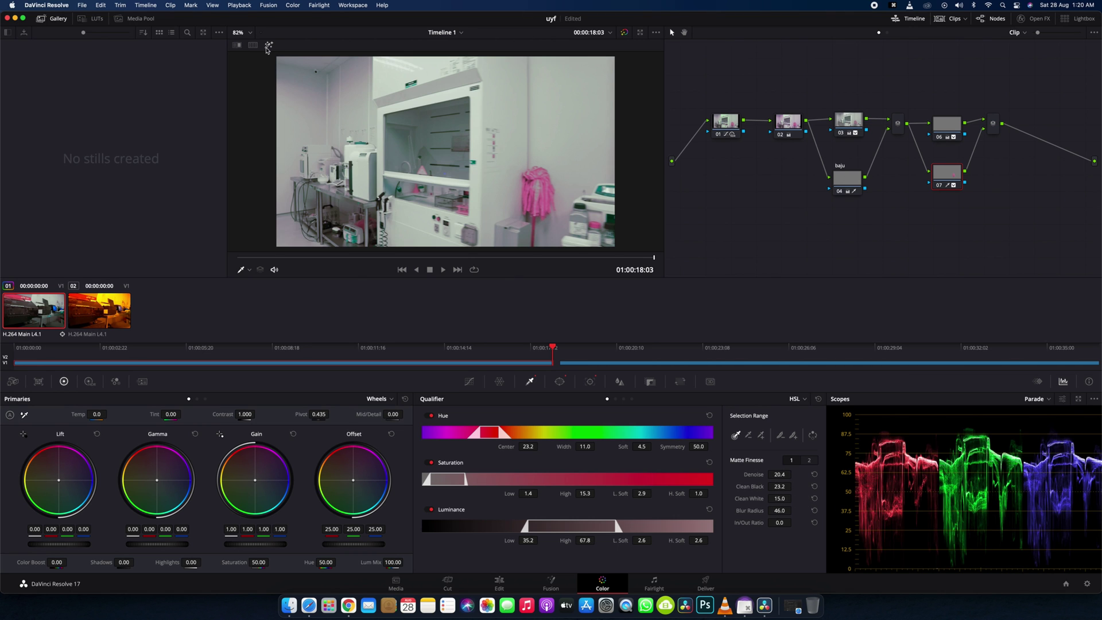
On the Hue Vs Hue curve, rotate the garment's sampled pink at Input Hue 227.40 by -27.03 and widen the affected range
click(471, 382)
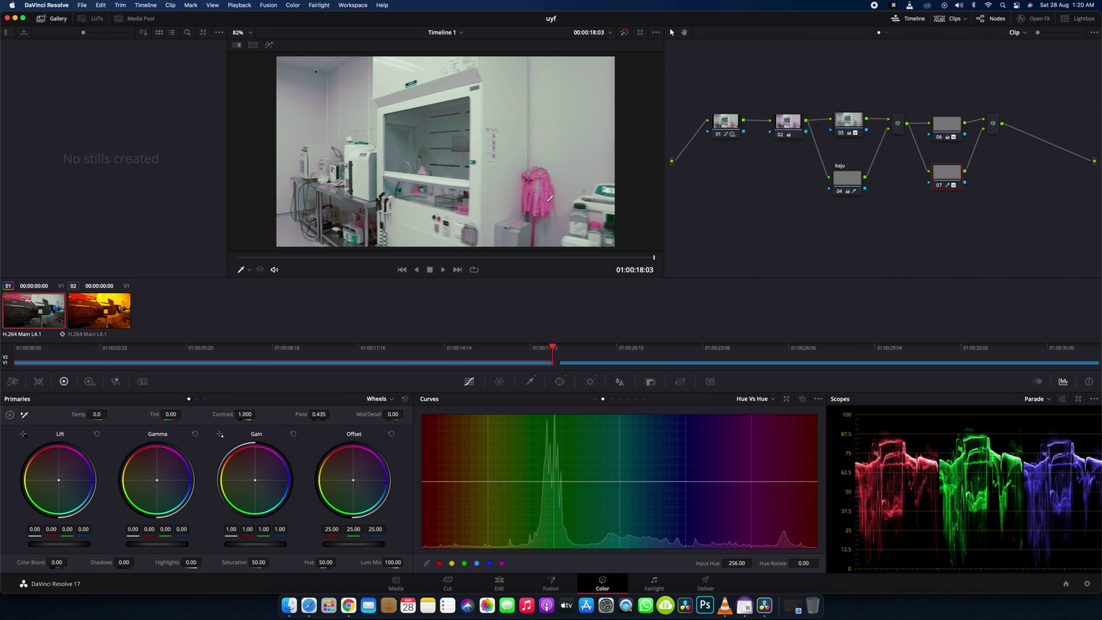
click(550, 198)
mouse_move(781, 482)
mouse_down()
mouse_move(784, 509)
mouse_move(783, 465)
mouse_move(786, 488)
mouse_up()
click(461, 481)
drag(801, 484, 757, 483)
click(786, 493)
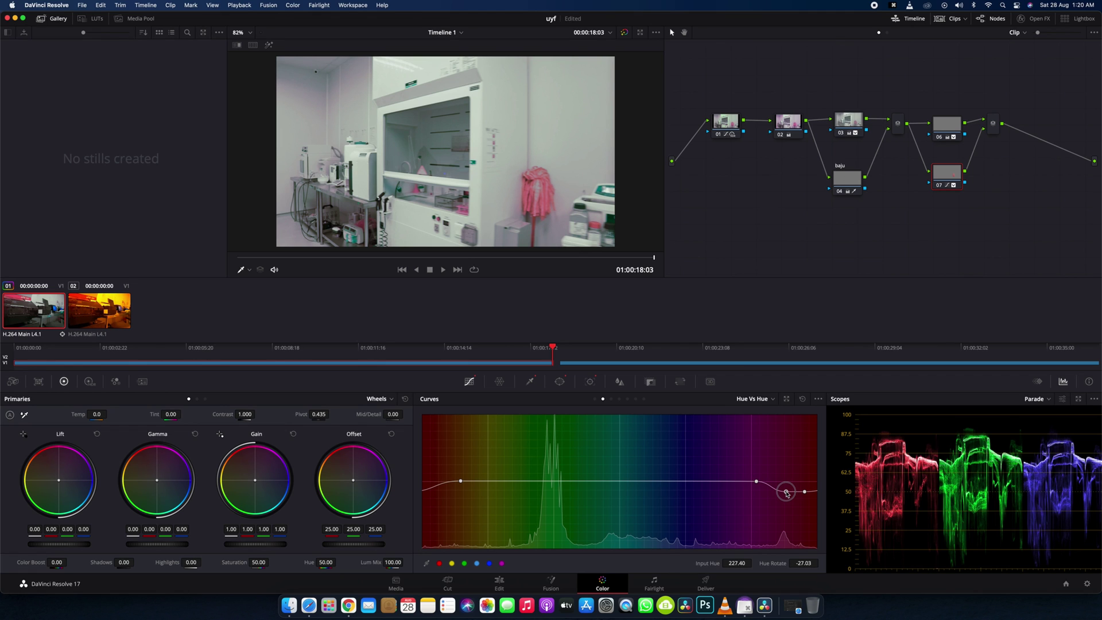
Set the garment node's Offset to red 28.35, green 23.91, blue 19.23, and its Hue Vs Lum gain at Input Hue 243.46 to 0.77
drag(354, 482, 325, 457)
click(612, 399)
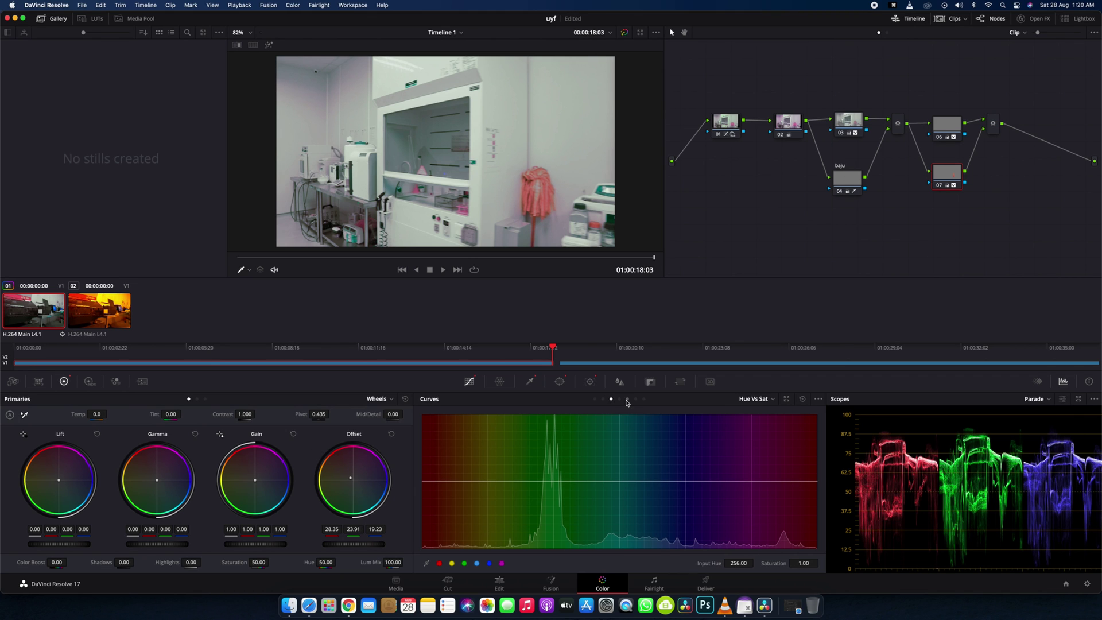
click(620, 399)
drag(804, 481, 804, 498)
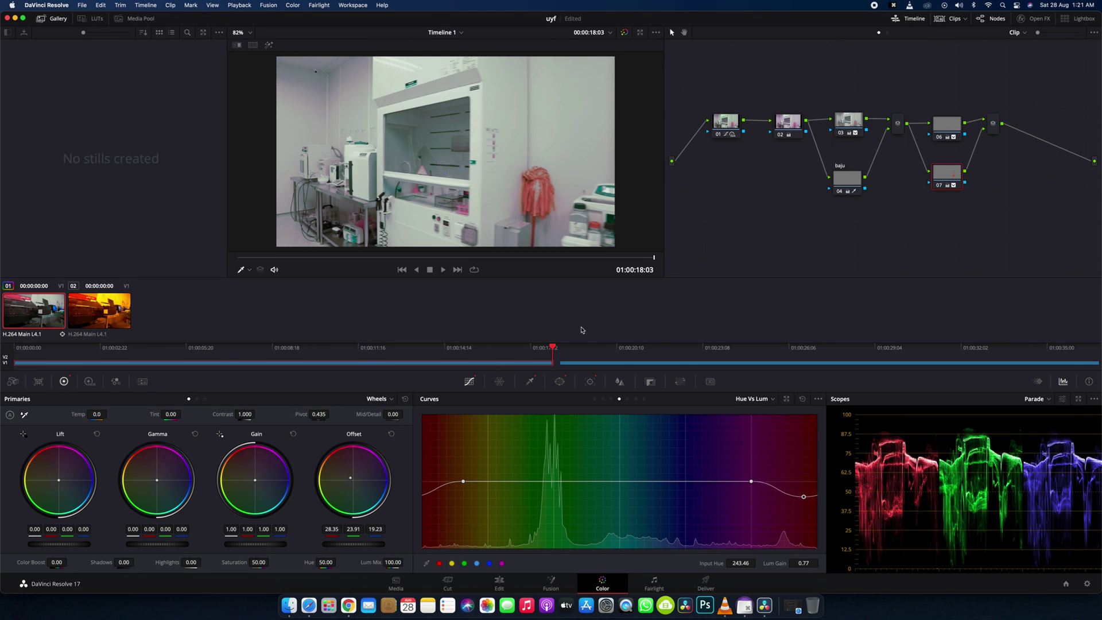
drag(631, 262, 662, 256)
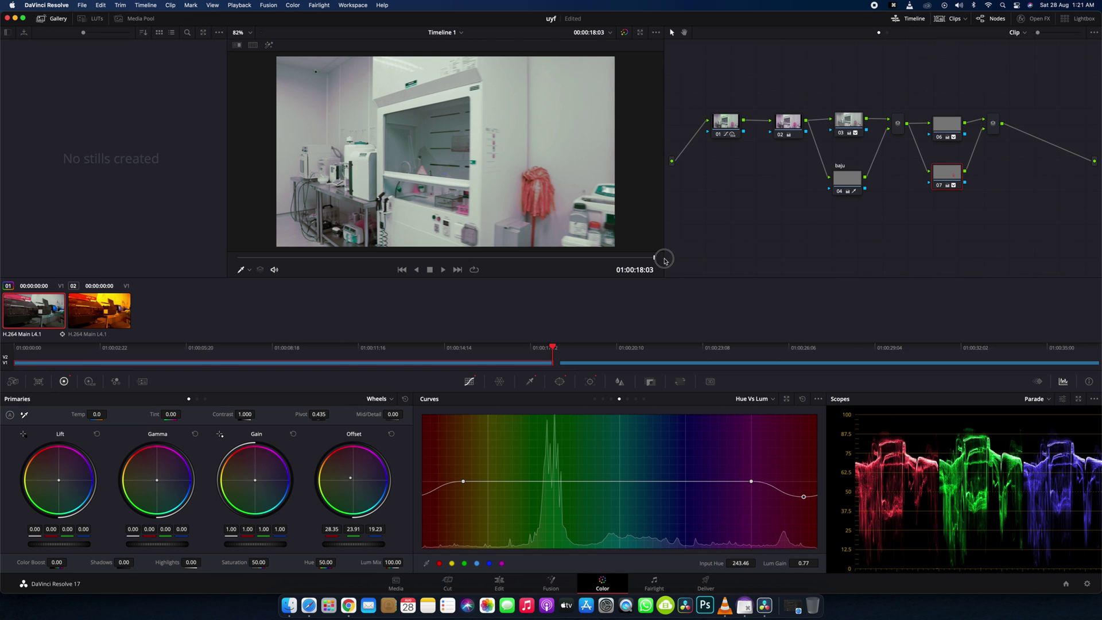